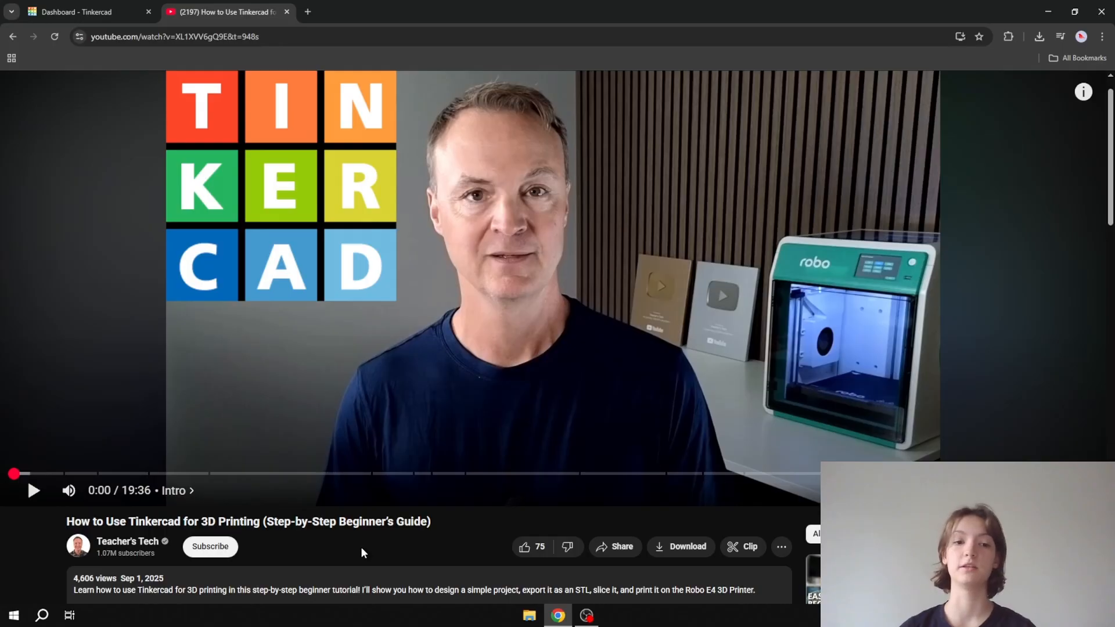
- Switch to the Tinkercad dashboard and create a new 3D design
left_click(81, 12)
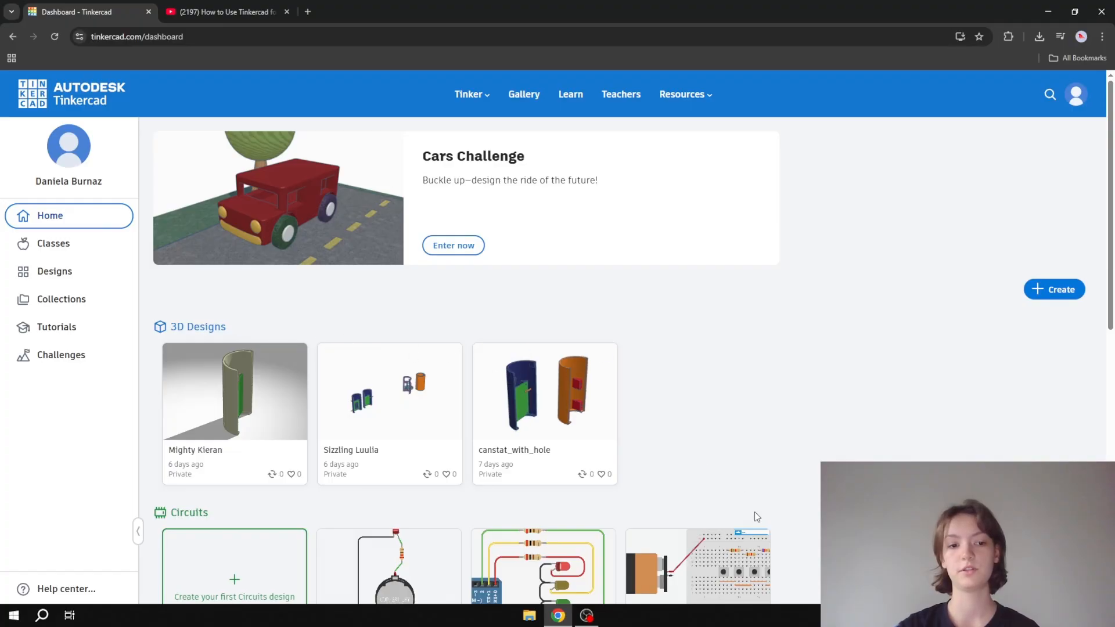
scroll(753, 511, "down", 2)
scroll(946, 298, "up", 2)
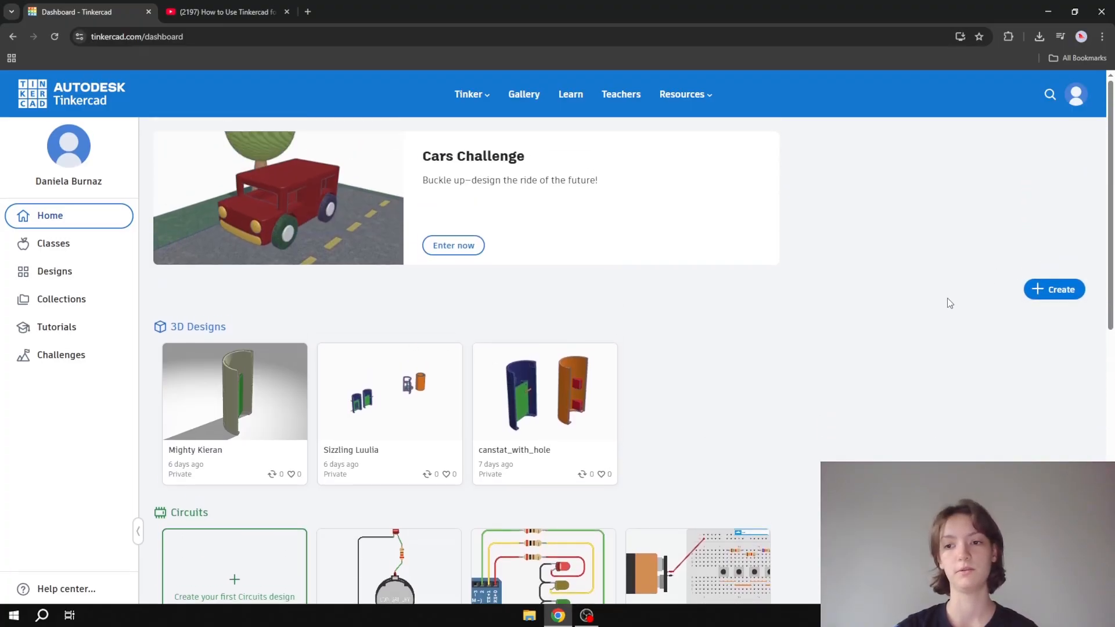
left_click(1057, 284)
left_click(1070, 317)
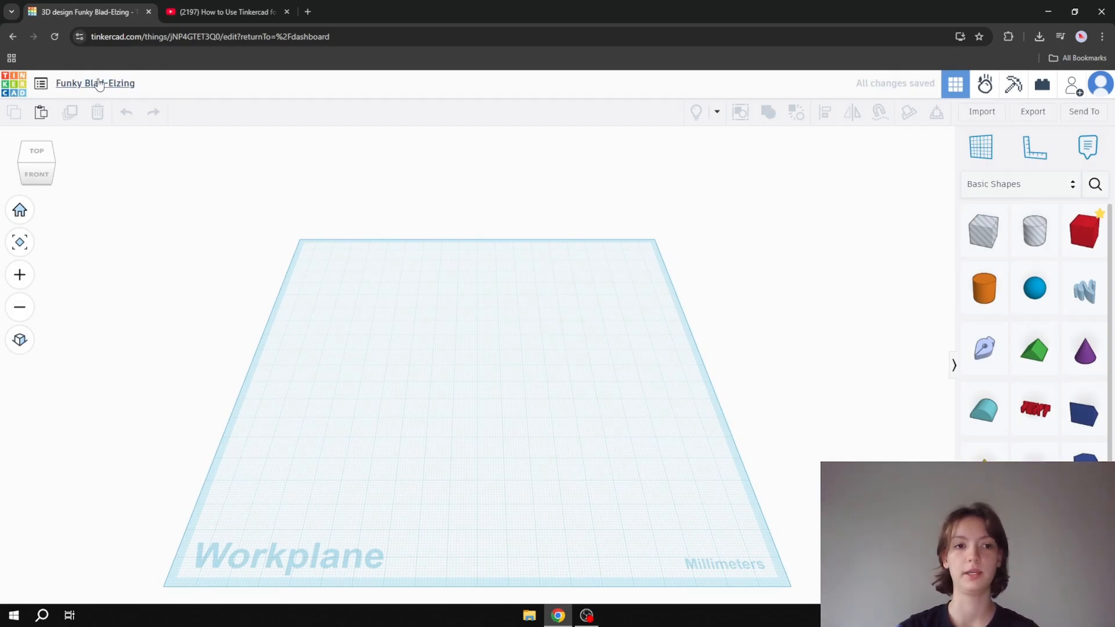
- Rename the design as "3d cansat"
left_click(99, 85)
type("3d")
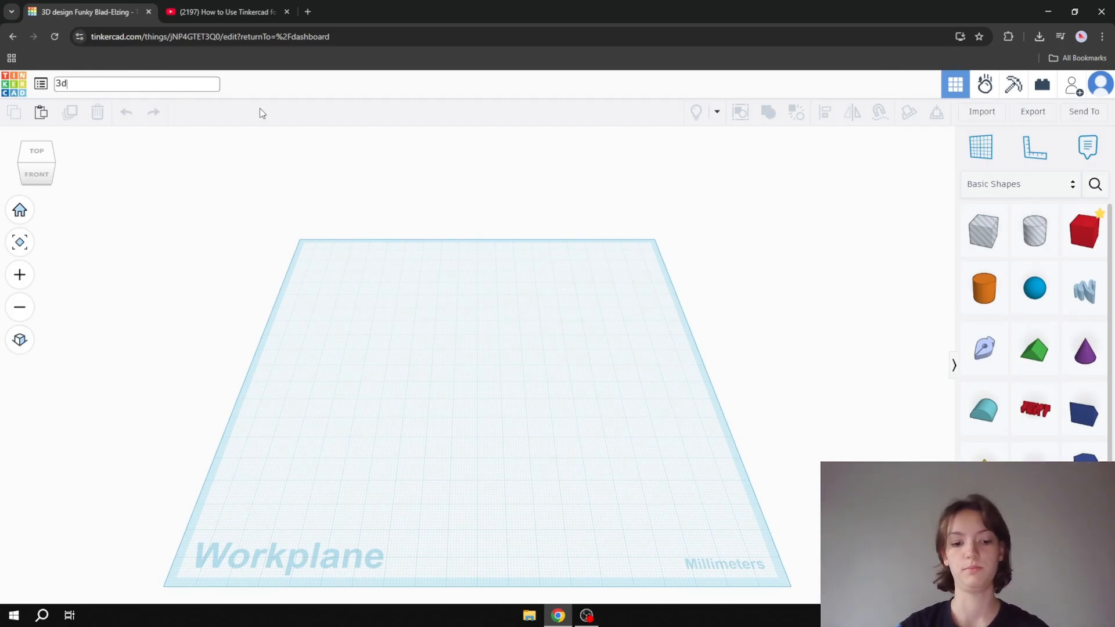
type(" cansaty")
key("BackSpace")
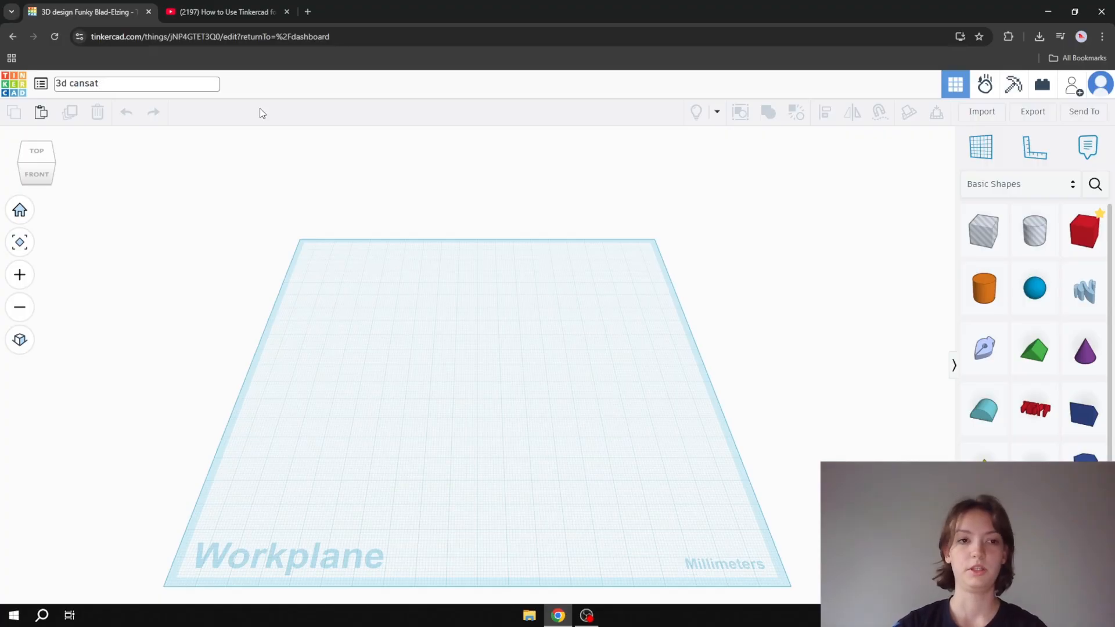
key("Return")
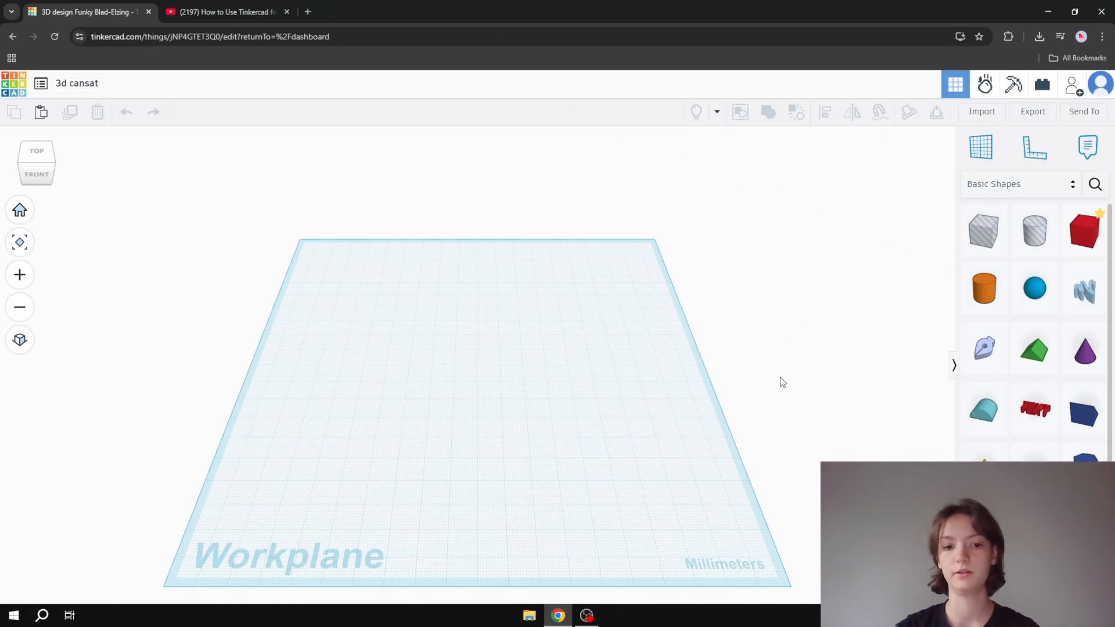
- Switch to OBS, move the Video Capture Device source to the scene's lower-left corner, and return to the Tinkercad design
mouse_move(779, 381)
right_mouse_down()
mouse_move(789, 361)
mouse_move(794, 388)
right_mouse_up()
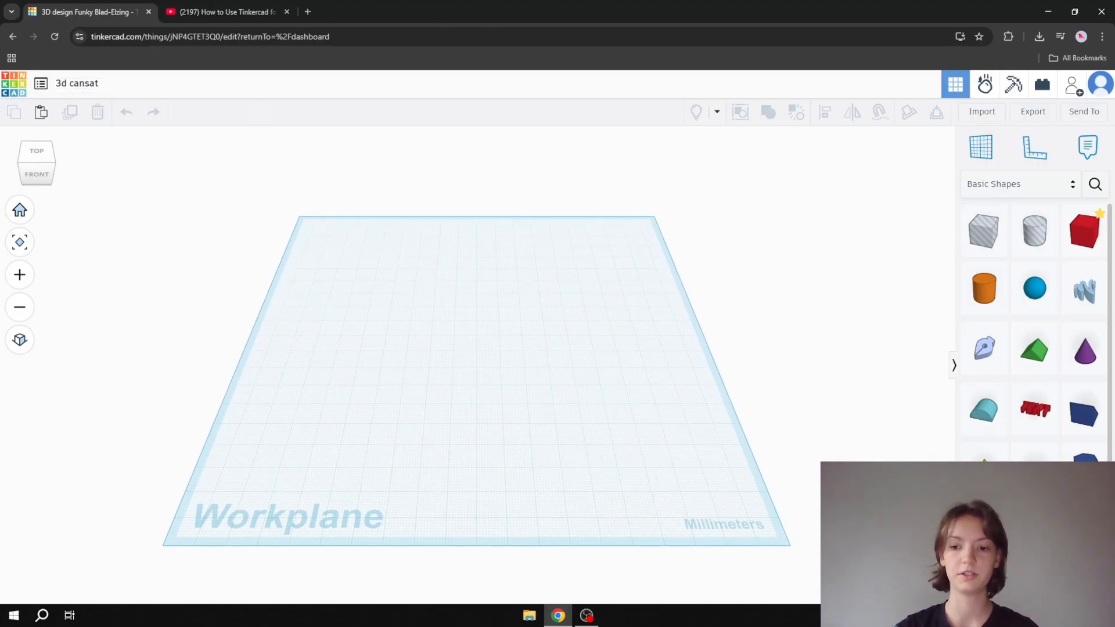
left_click(587, 615)
left_click_drag(636, 296, 386, 298)
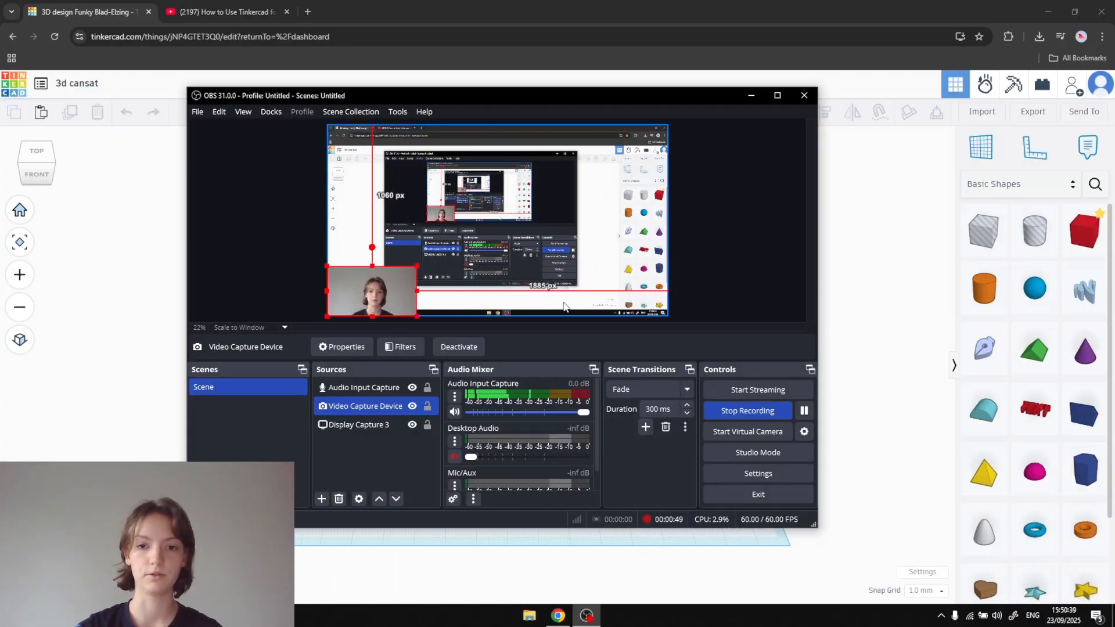
left_click(898, 527)
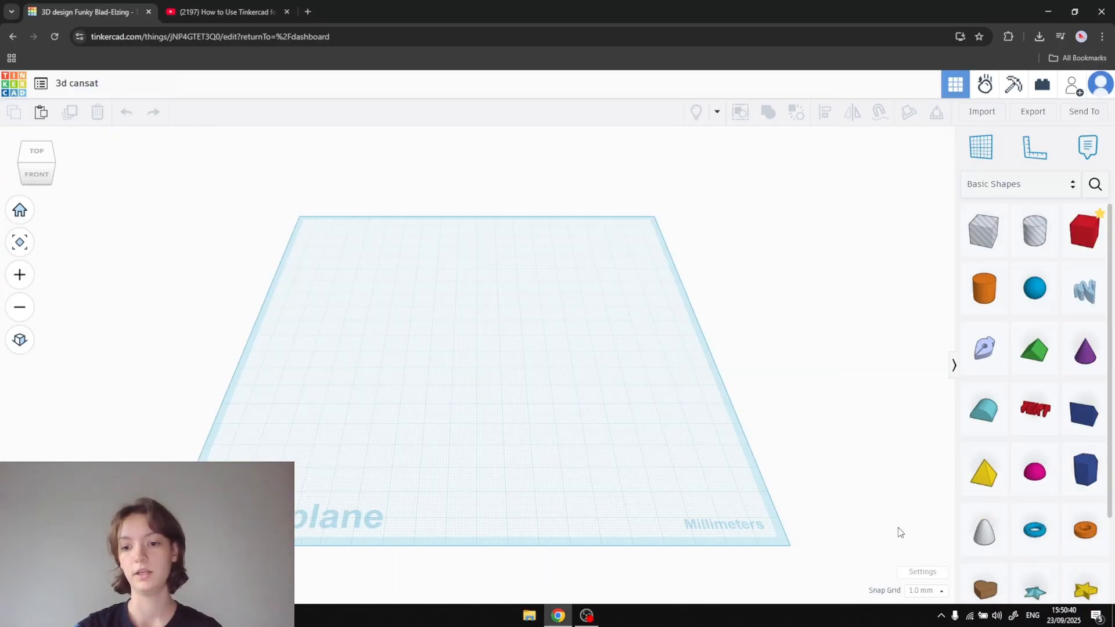
- Check the available Snap Grid increments without changing the setting
left_click(939, 590)
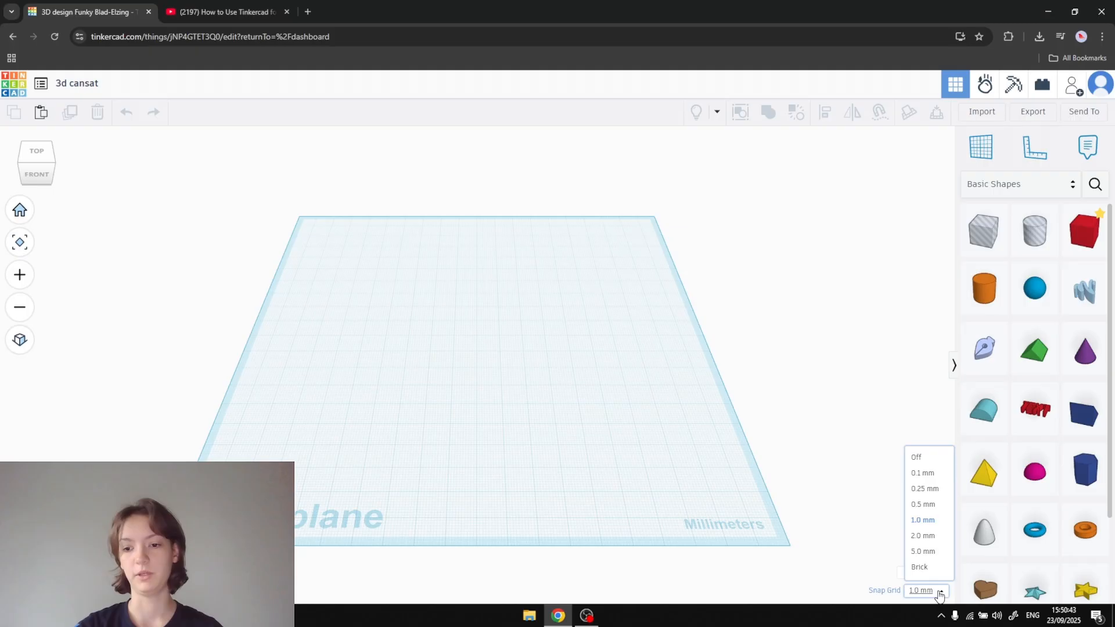
left_click(832, 500)
mouse_move(623, 361)
middle_mouse_down()
mouse_move(628, 376)
mouse_move(624, 356)
middle_mouse_up()
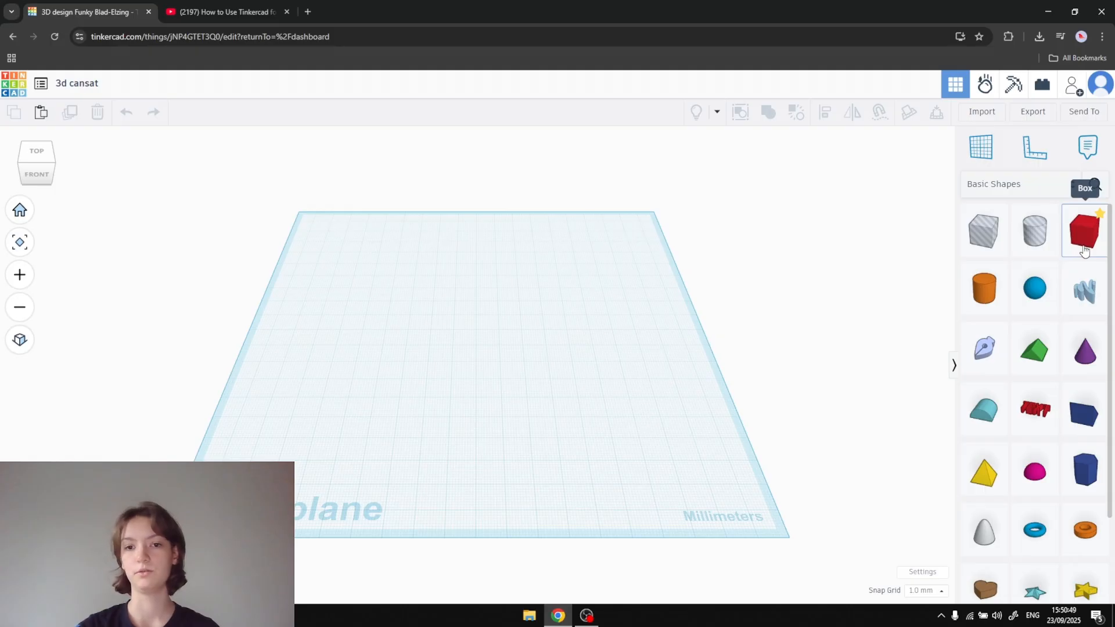
- Place a solid box on the workplane and a solid cylinder on the box's top face
left_click_drag(1083, 249, 363, 369)
left_click_drag(1001, 303, 387, 335)
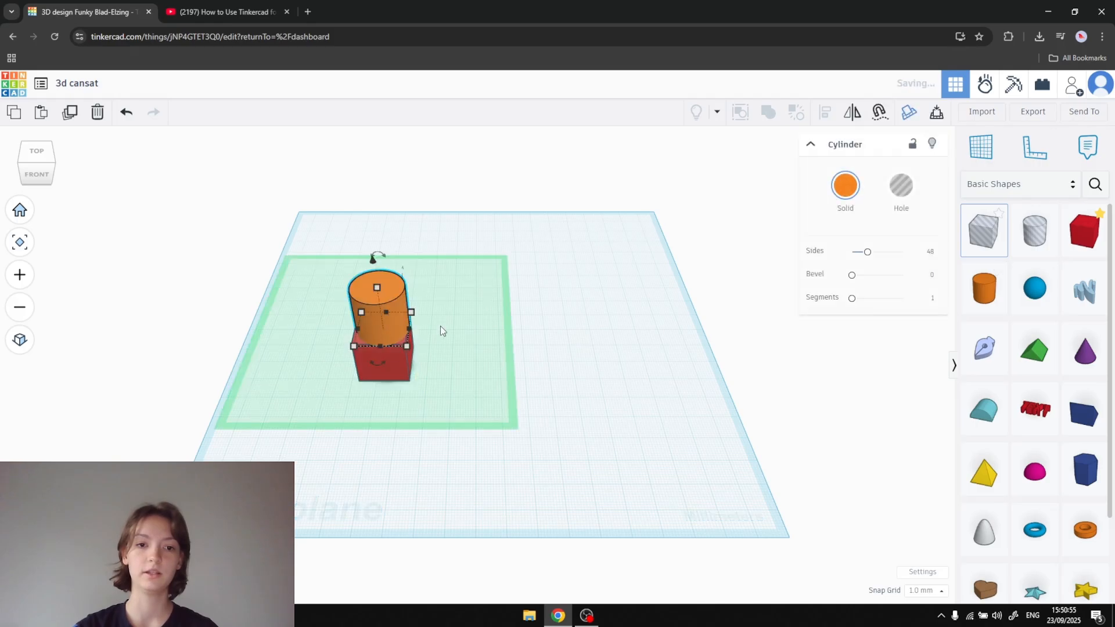
left_click(595, 394)
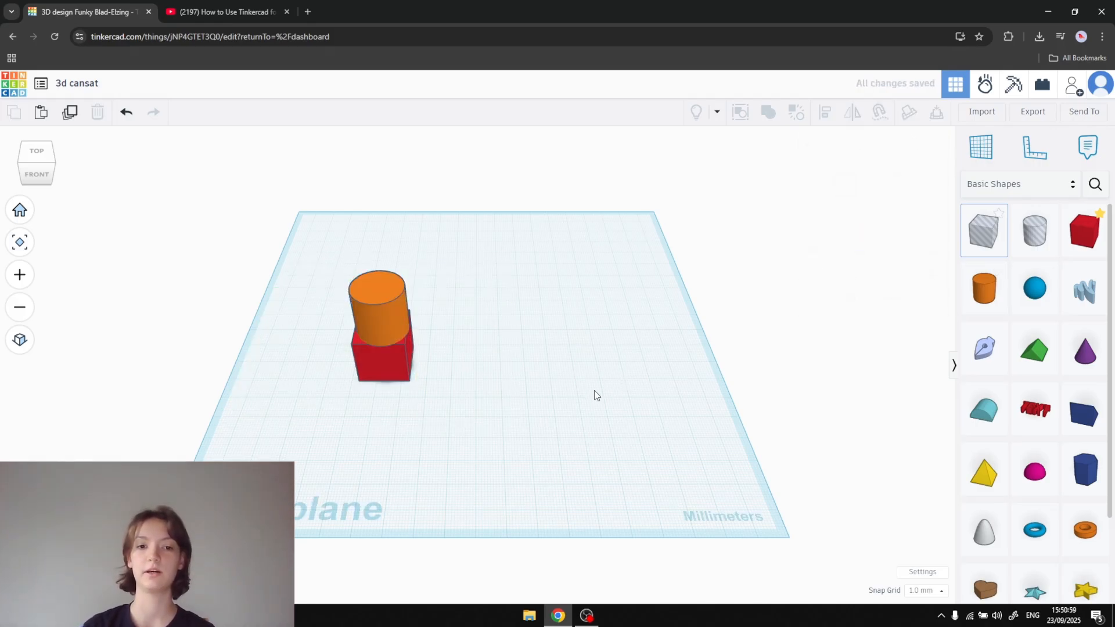
- Narrow the cylinder to about 18 mm and combine it with the box into a union group
left_click(408, 328)
mouse_move(408, 329)
left_mouse_down()
mouse_move(480, 324)
mouse_move(403, 327)
left_mouse_up()
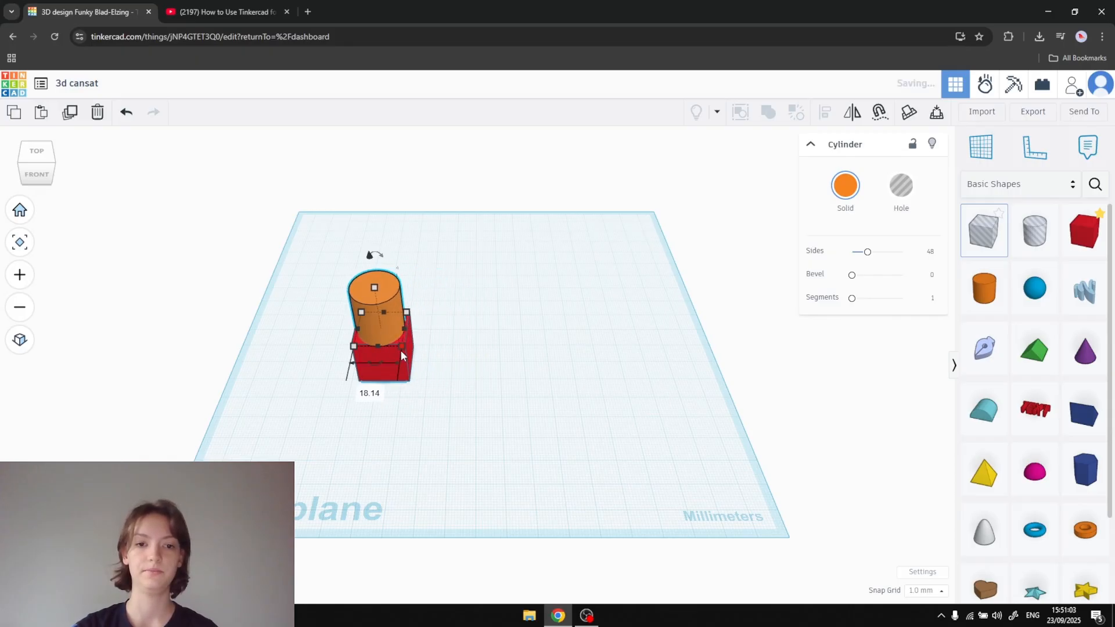
left_click(407, 369, "shift")
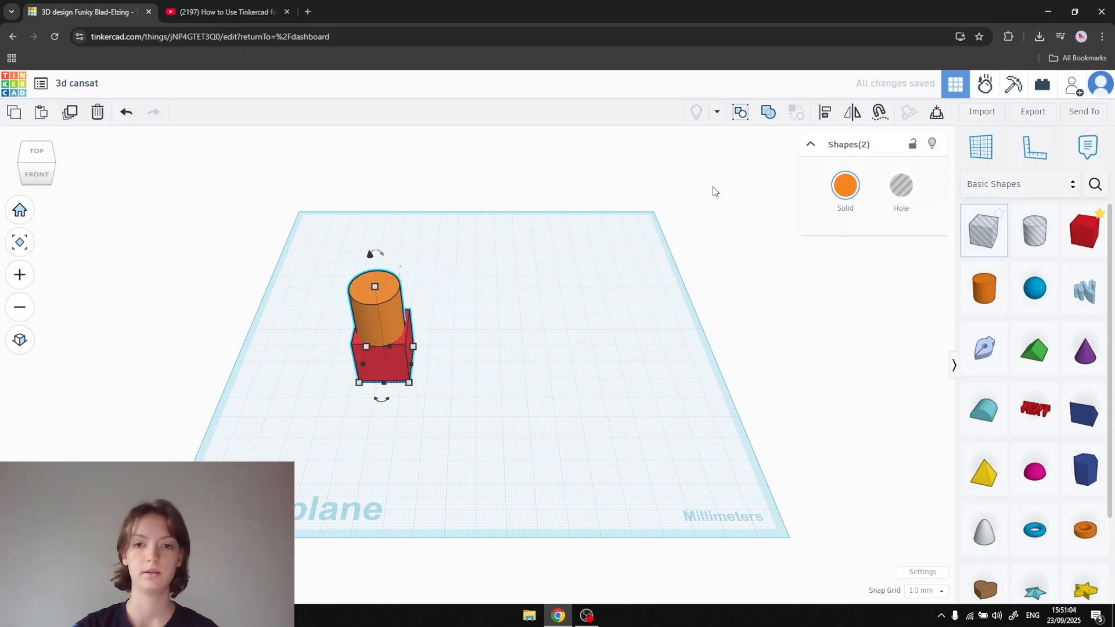
left_click(768, 112)
- Move the grouped box and cylinder across to the other side of the workplane and view it from above
left_click(484, 305)
left_click_drag(366, 343, 571, 325)
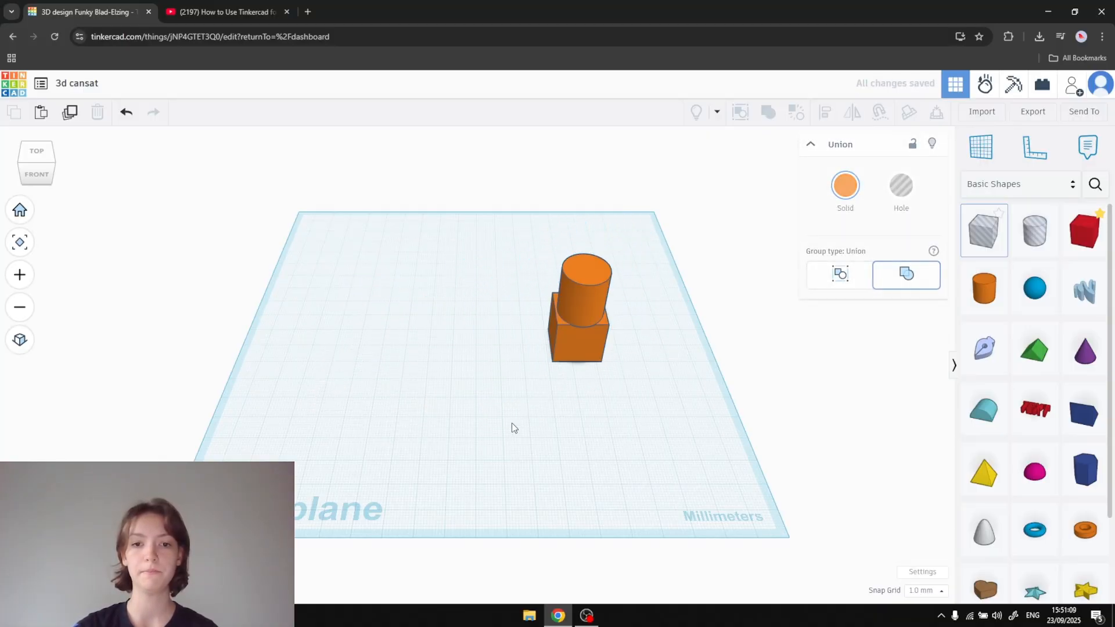
right_click_drag(661, 344, 661, 435)
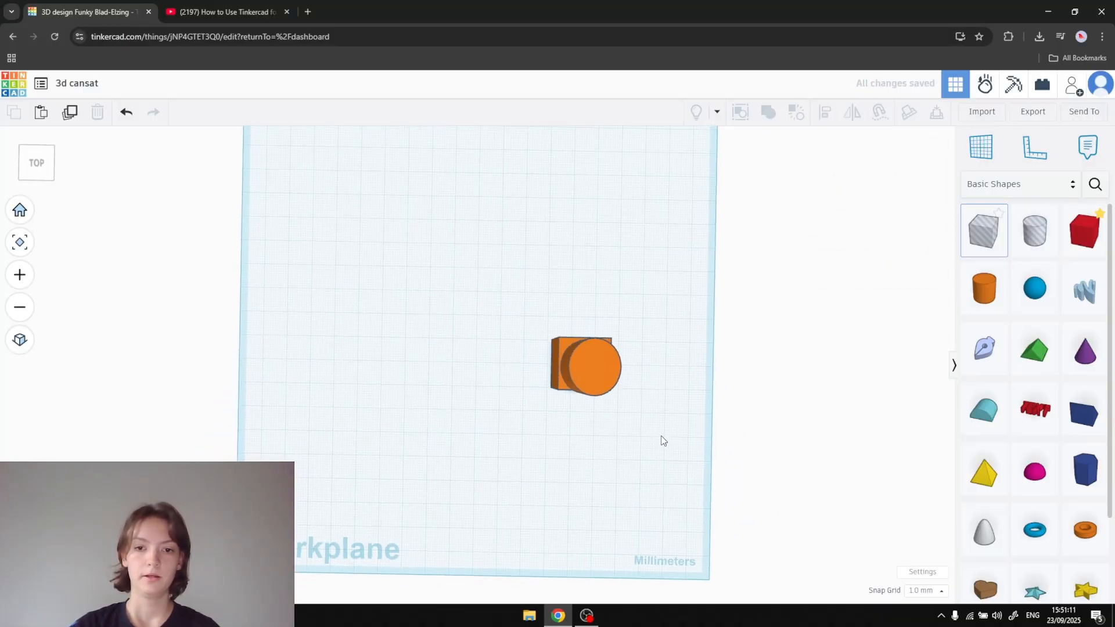
- Undo the group's move, the union grouping and the cylinder's placement
left_click(604, 372)
key("ctrl+z")
key("ctrl+z")
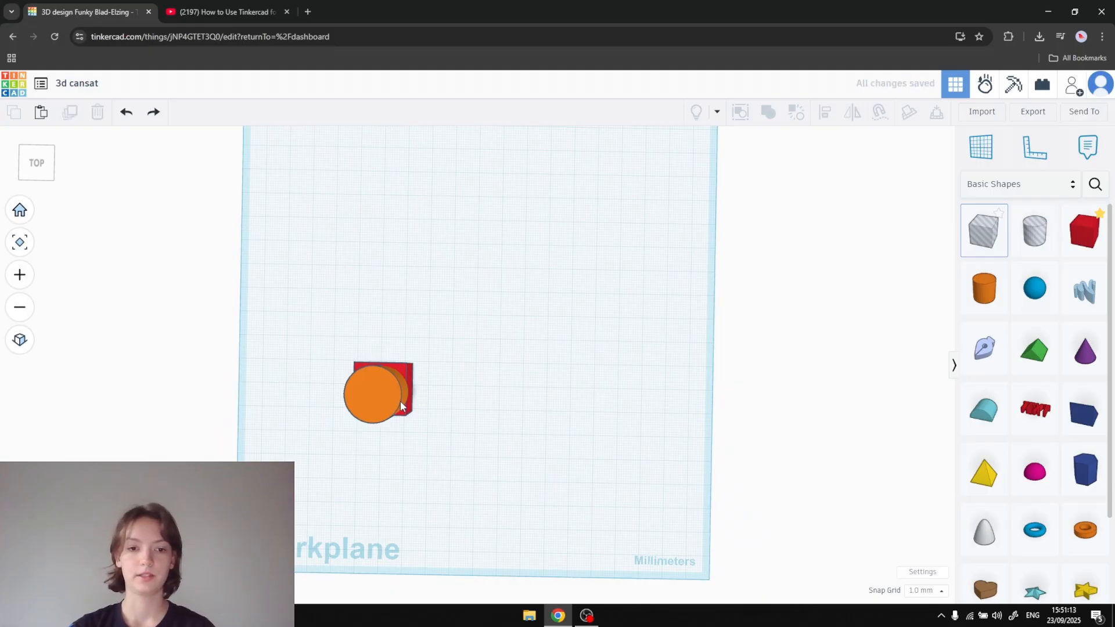
key("ctrl+z")
- Move the box about 23 mm sideways and 37 mm back, and set its length and width to 40 mm each
left_click_drag(368, 385, 428, 290)
scroll(471, 337, "up", 2)
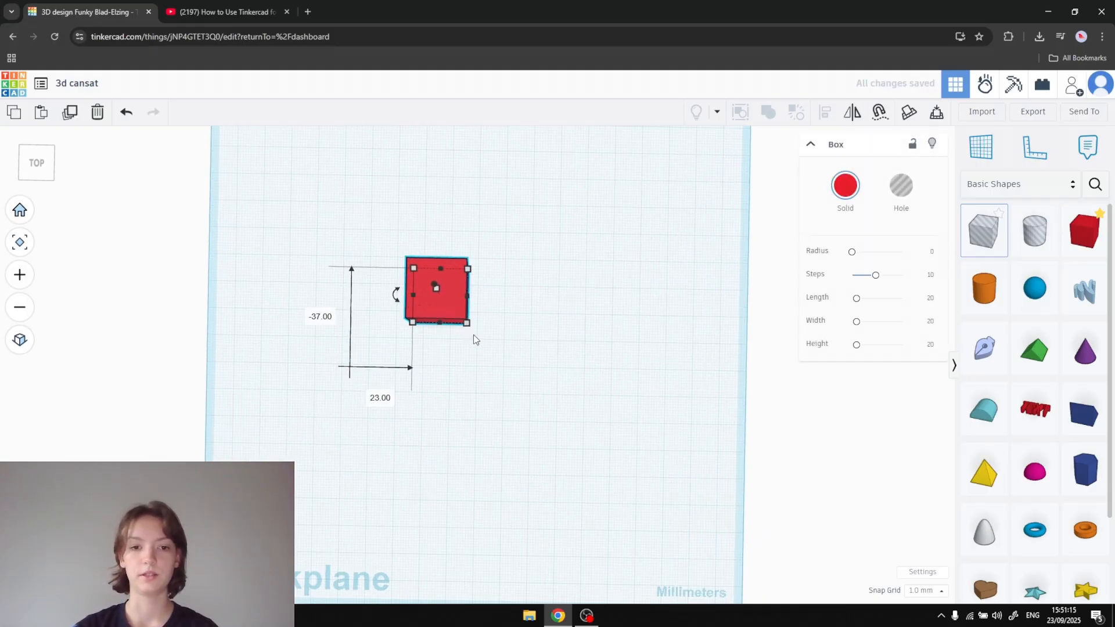
left_click(477, 305)
left_click(451, 304)
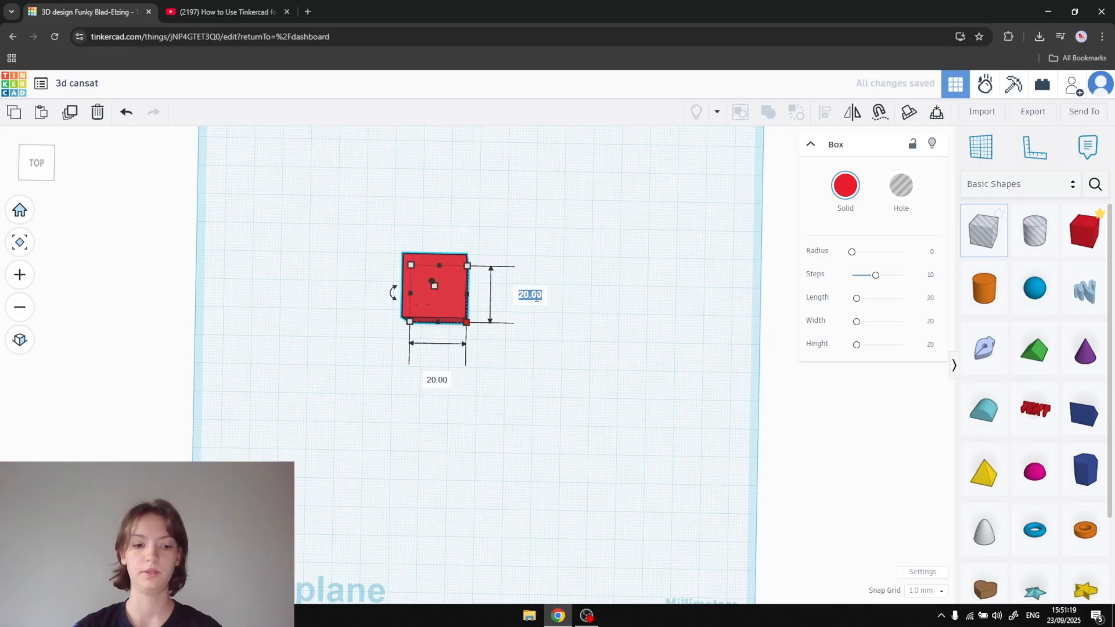
type("40")
key("Return")
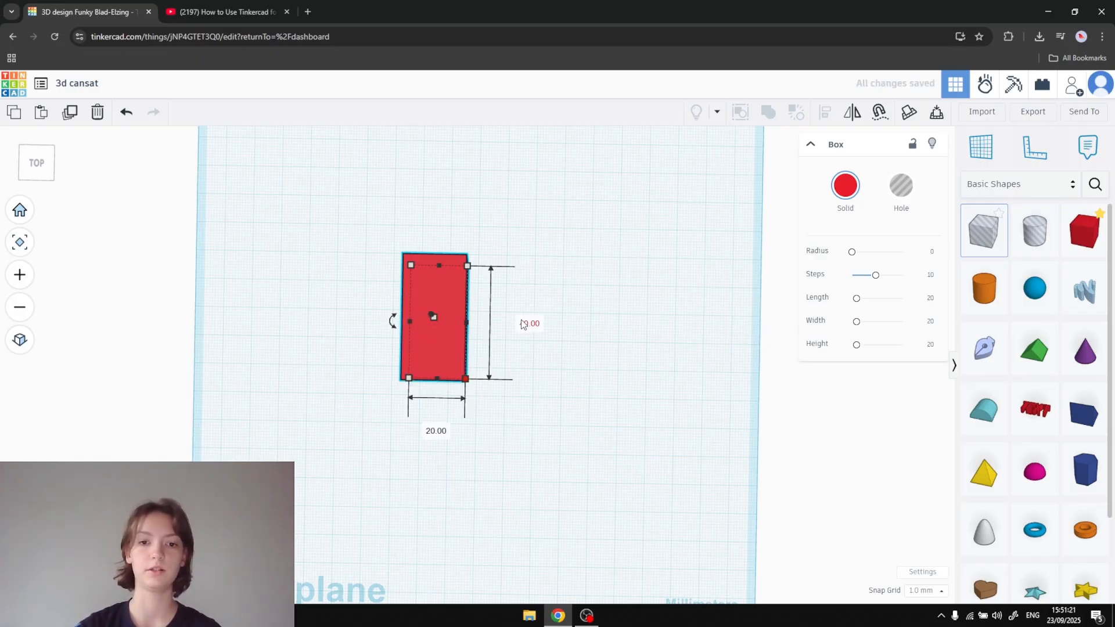
left_click(439, 430)
type("40")
key("Return")
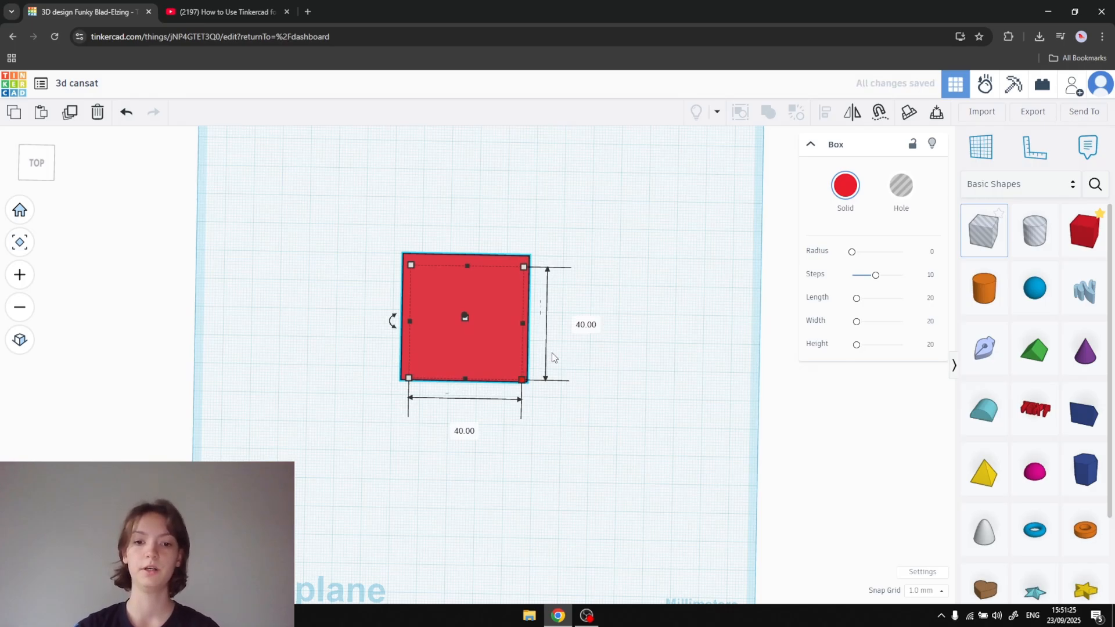
- Enlarge the box's base to about 82 by 82 mm and set its height to 50 mm
left_click_drag(522, 381, 695, 408)
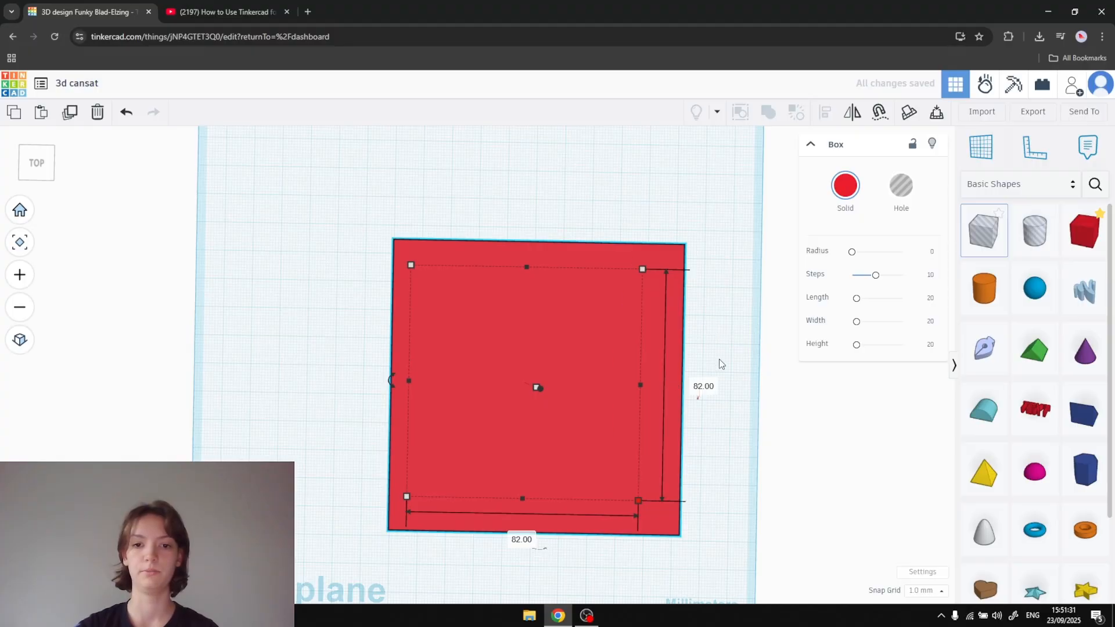
right_click_drag(703, 302, 643, 220)
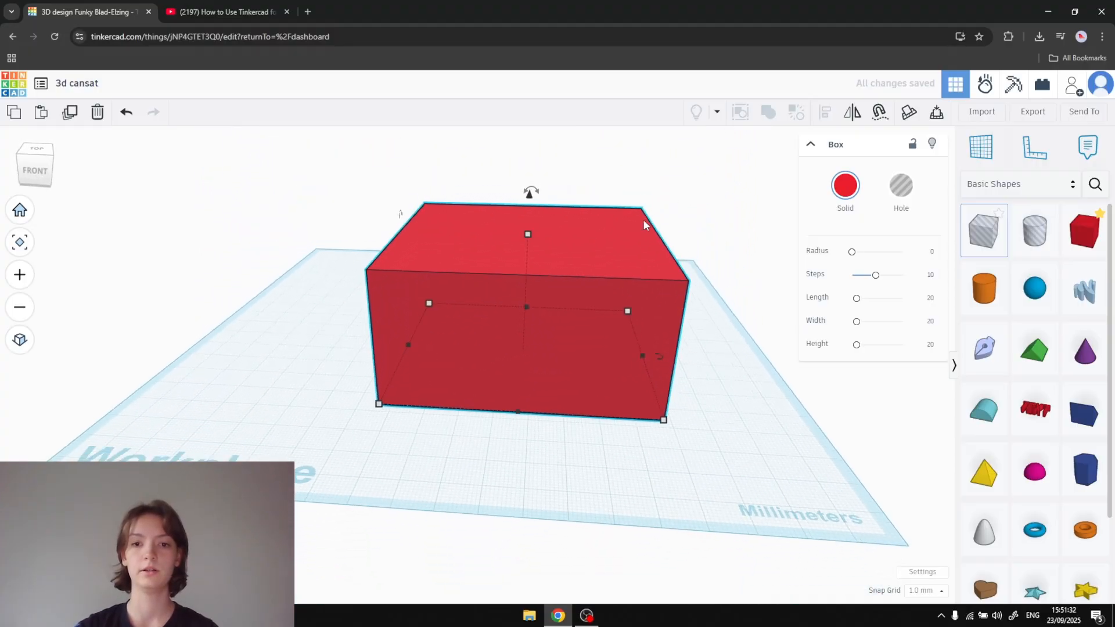
left_click(529, 235)
right_click_drag(678, 224, 677, 208)
mouse_move(527, 230)
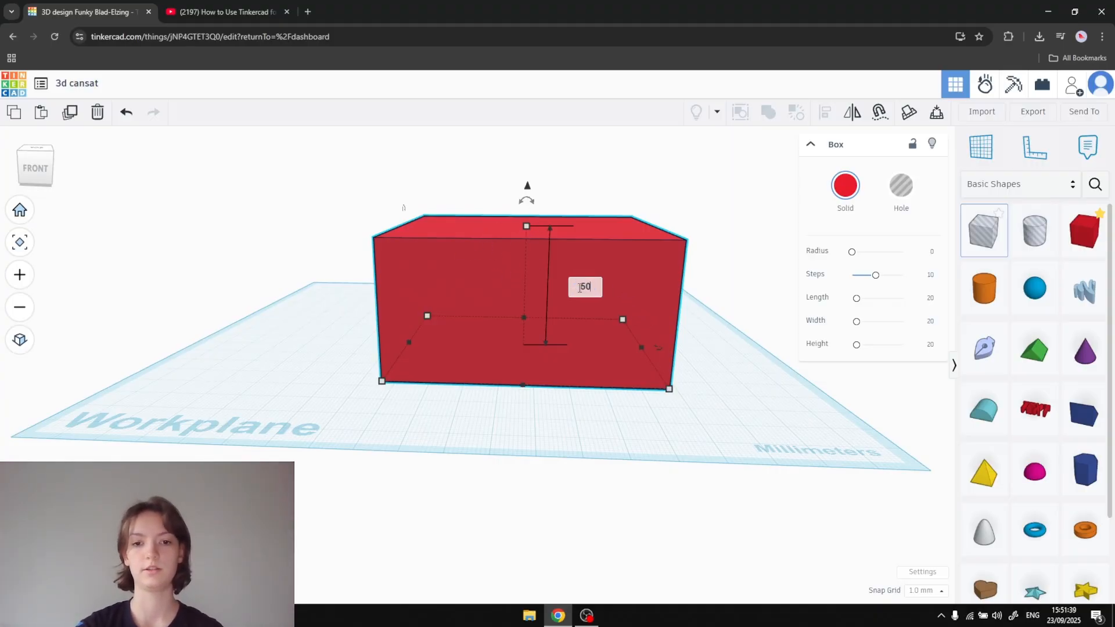
type("50")
key("Return")
scroll(731, 208, "down", 2)
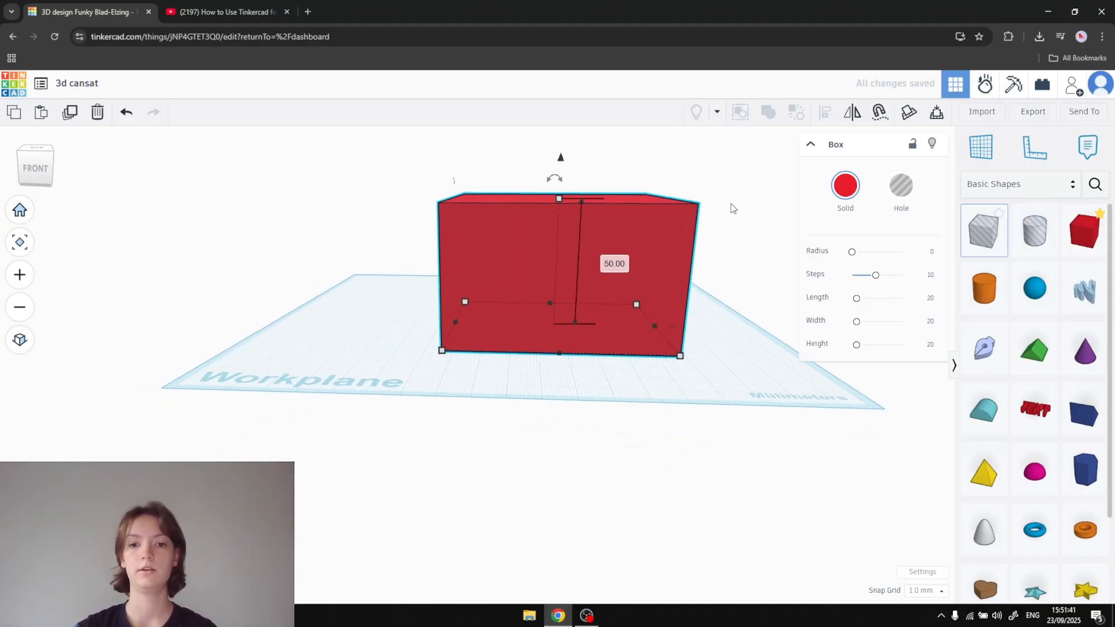
- Try raising the box about 26 mm above the workplane
right_click_drag(732, 208, 609, 312)
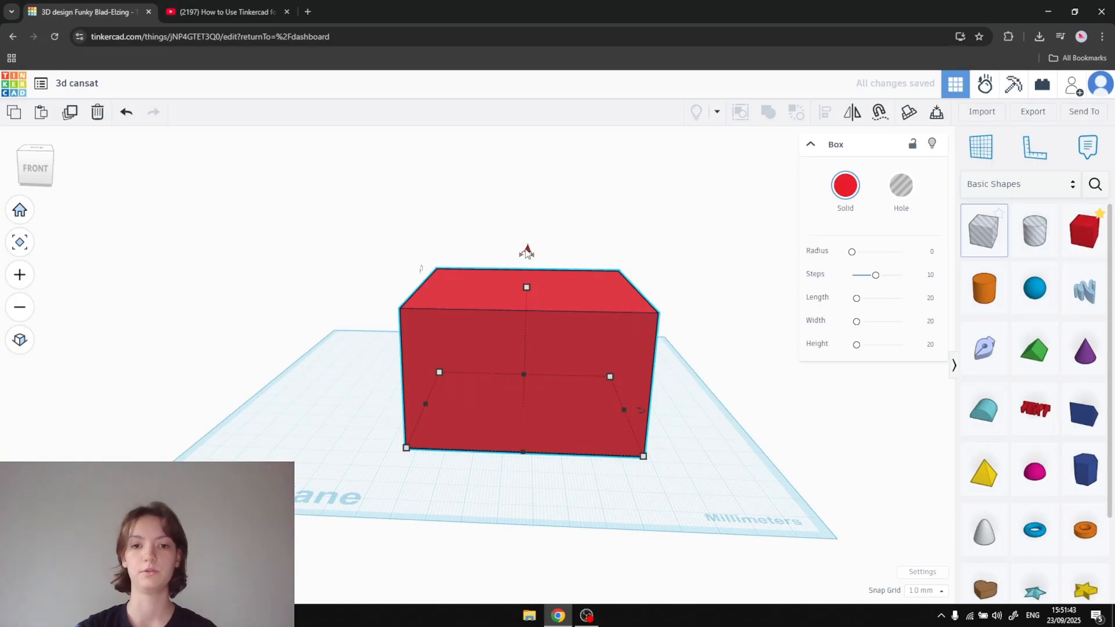
left_click_drag(527, 251, 529, 176)
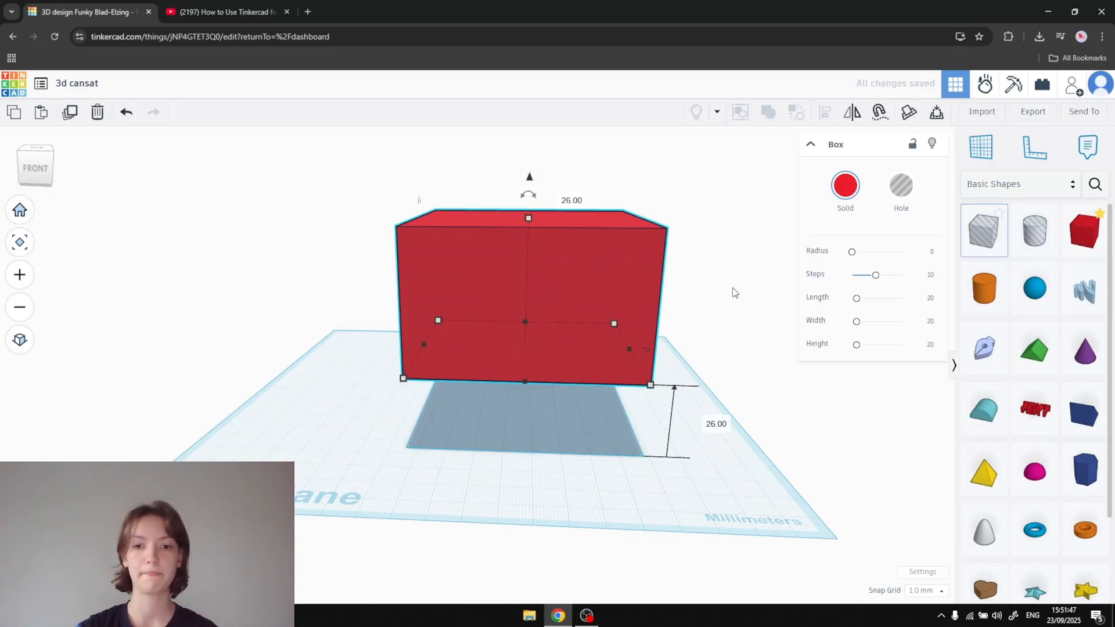
right_click_drag(713, 255, 666, 359)
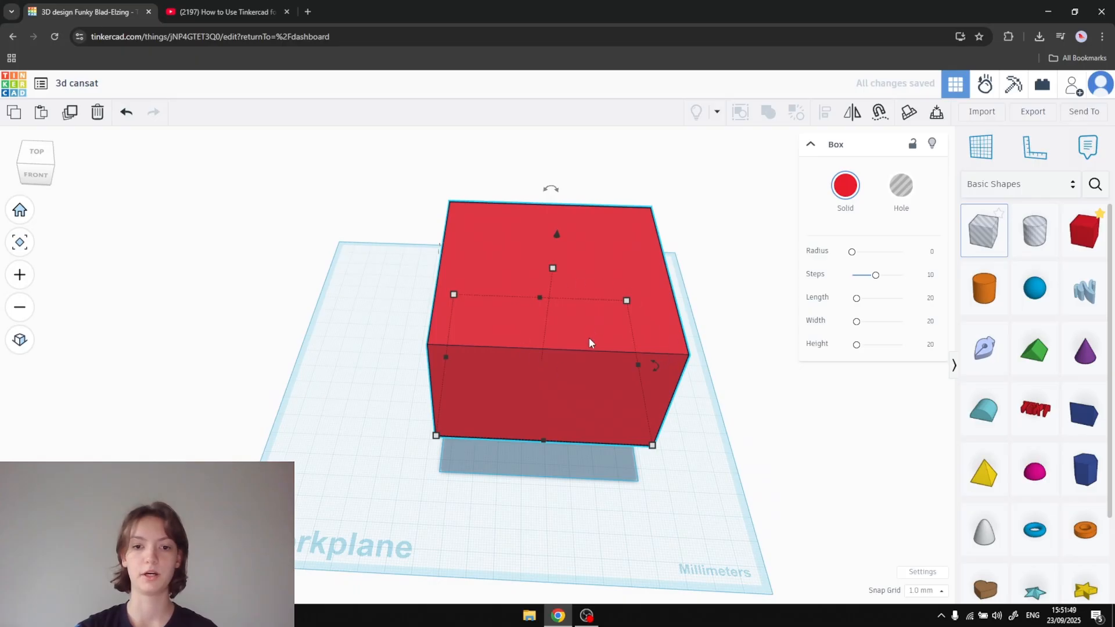
left_click_drag(589, 342, 597, 383)
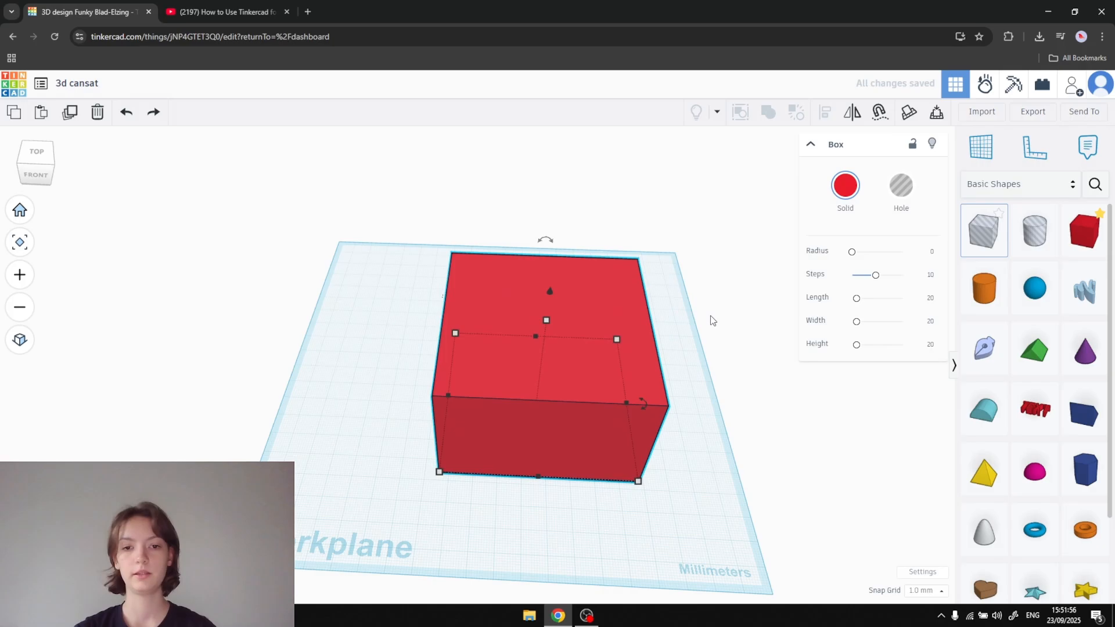
right_click_drag(710, 319, 717, 366)
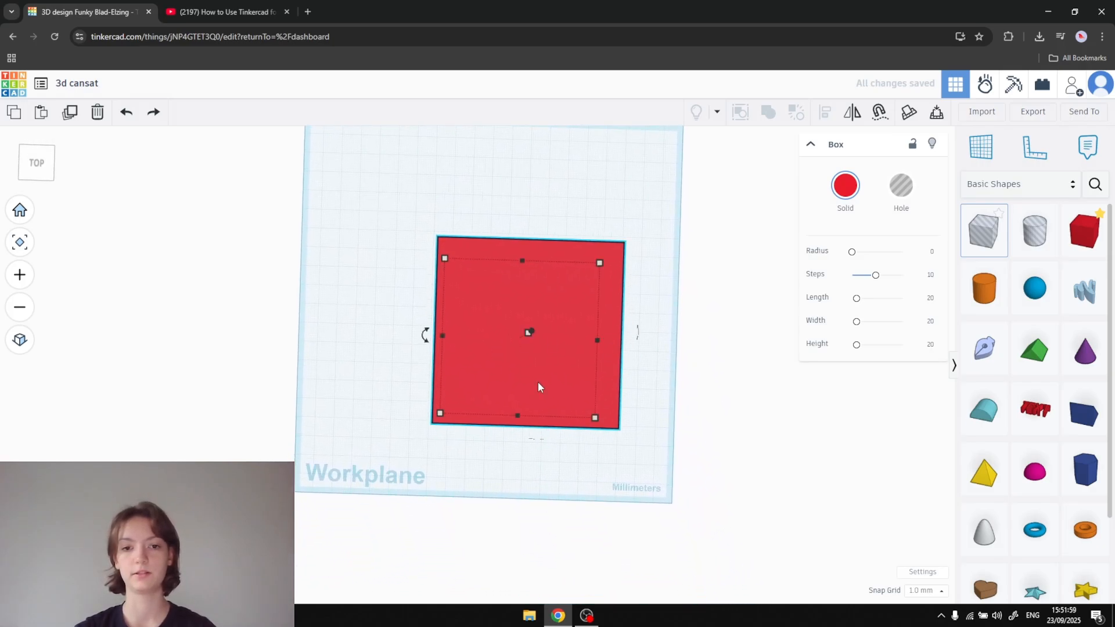
- Move the box on the workplane about 51 mm to the left and 19 mm toward the back
left_click(725, 261)
scroll(731, 262, "down", 1)
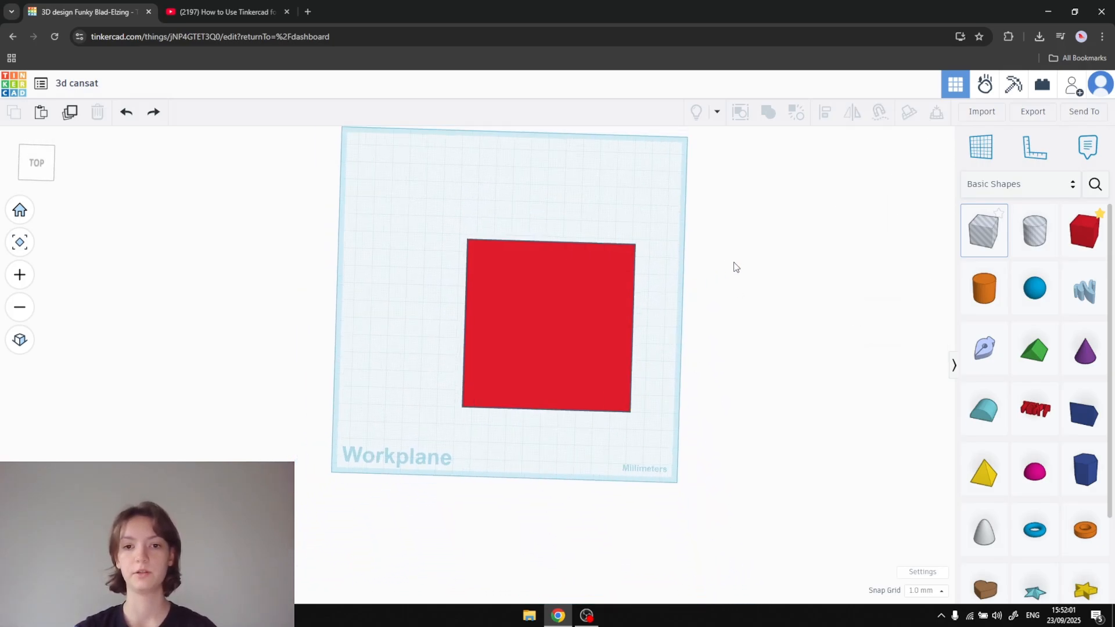
middle_click_drag(733, 262, 693, 292)
left_click_drag(546, 366, 444, 323)
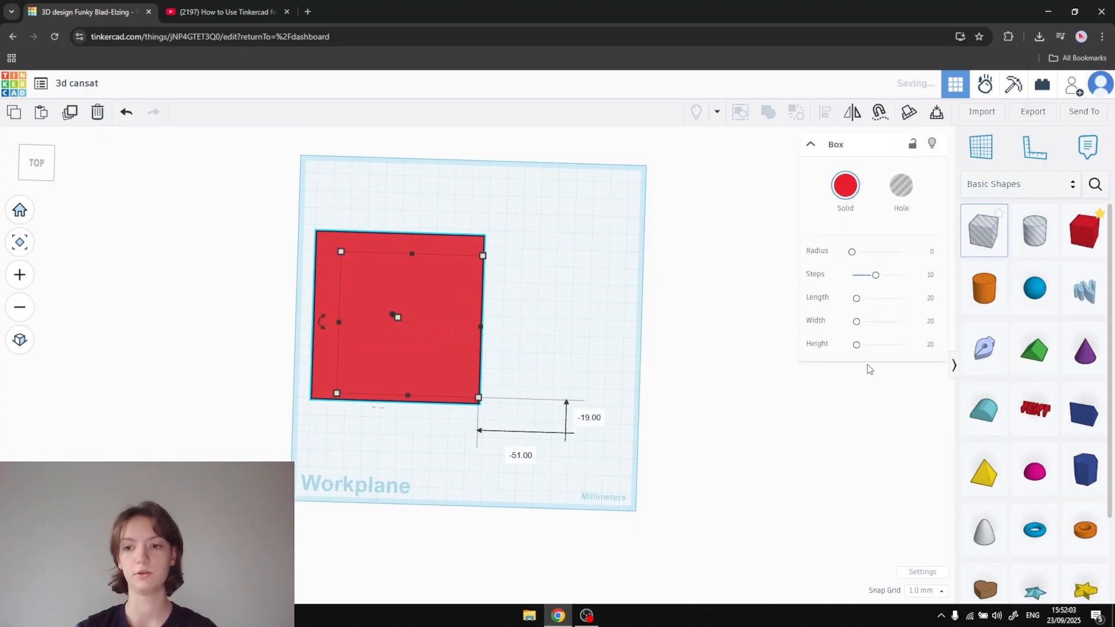
- Add a cylinder, enlarge it to nearly the box's width, position it inside the box and turn it into a hole
left_click_drag(984, 288, 668, 432)
left_click_drag(635, 385, 441, 322)
left_click(901, 185)
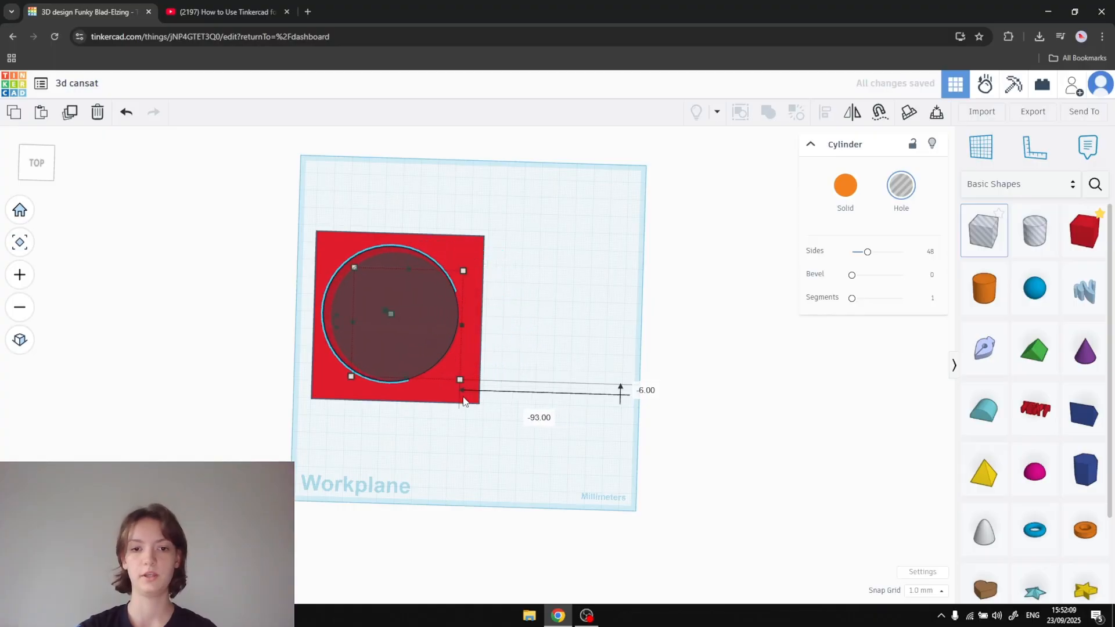
- Combine the box and the cylindrical hole into a union group to cut the hole out of the box
left_click(471, 368, "shift")
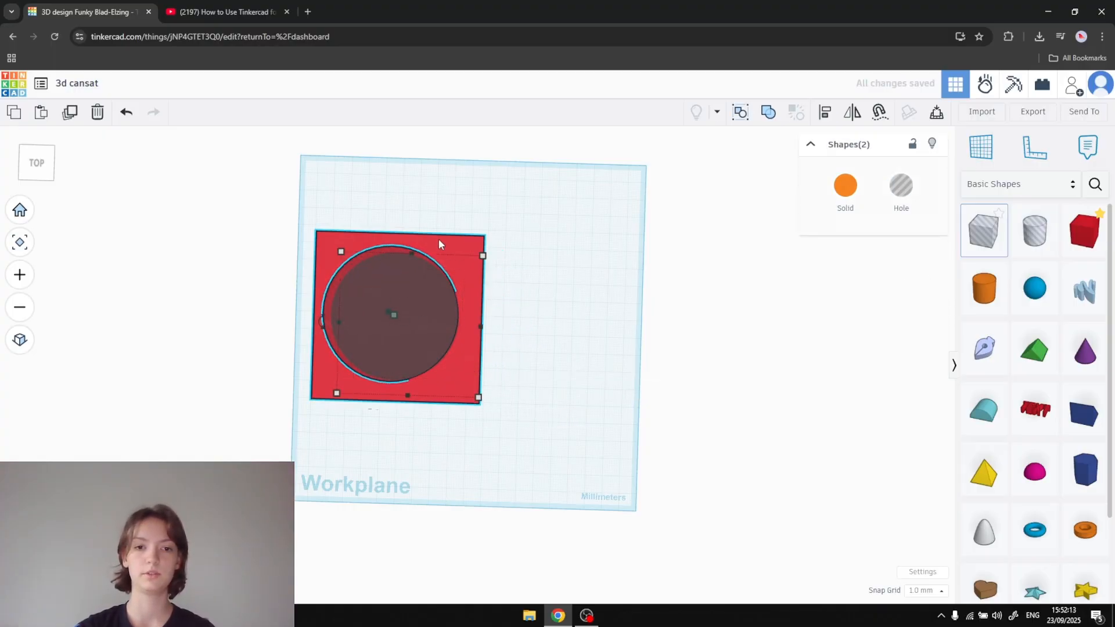
left_click(768, 112)
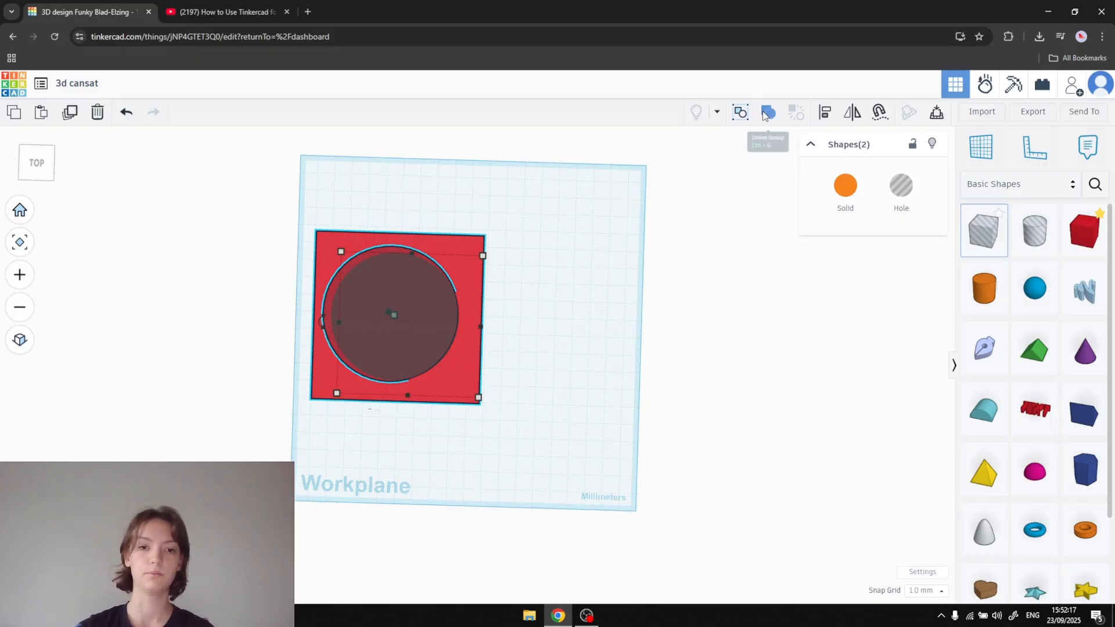
- Move the grouped box with the cylindrical cut-out about 29 mm toward the back and 5 mm to the left
left_click(570, 310)
left_click_drag(470, 255, 454, 193)
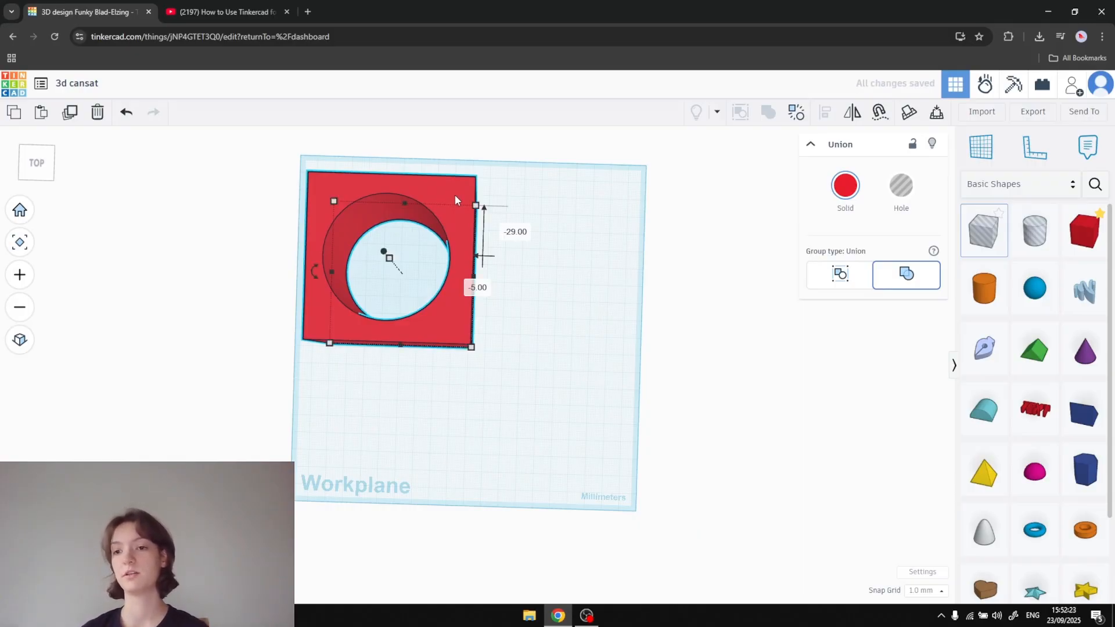
- Add a Sketch shape to the workplane, dismiss the sketching introduction and finish the sketch without drawing anything
left_click_drag(987, 351, 535, 399)
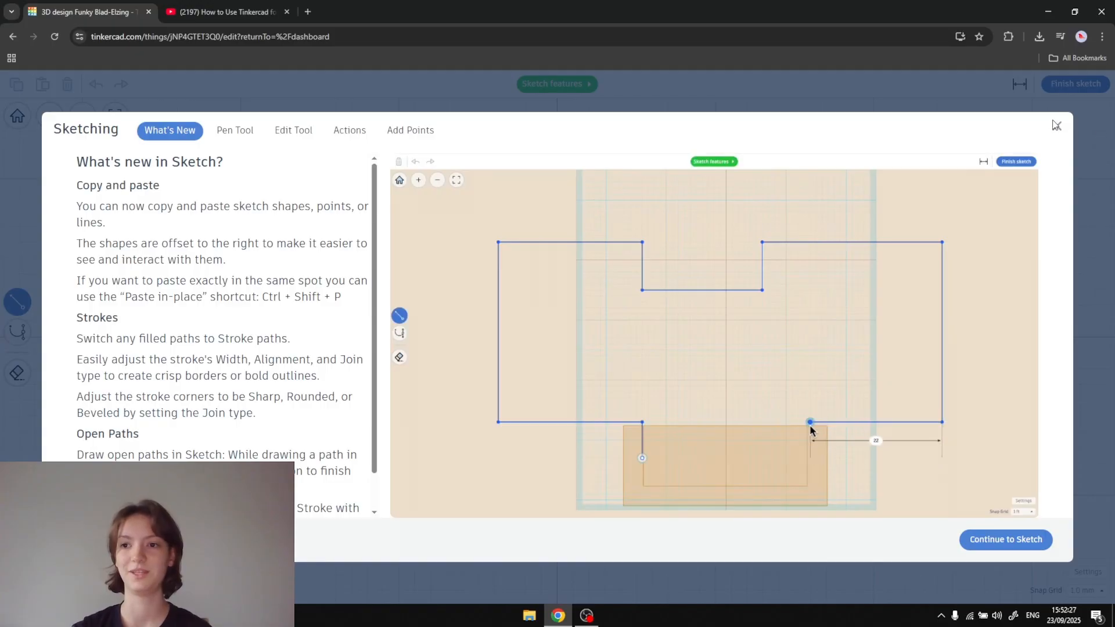
left_click(1056, 126)
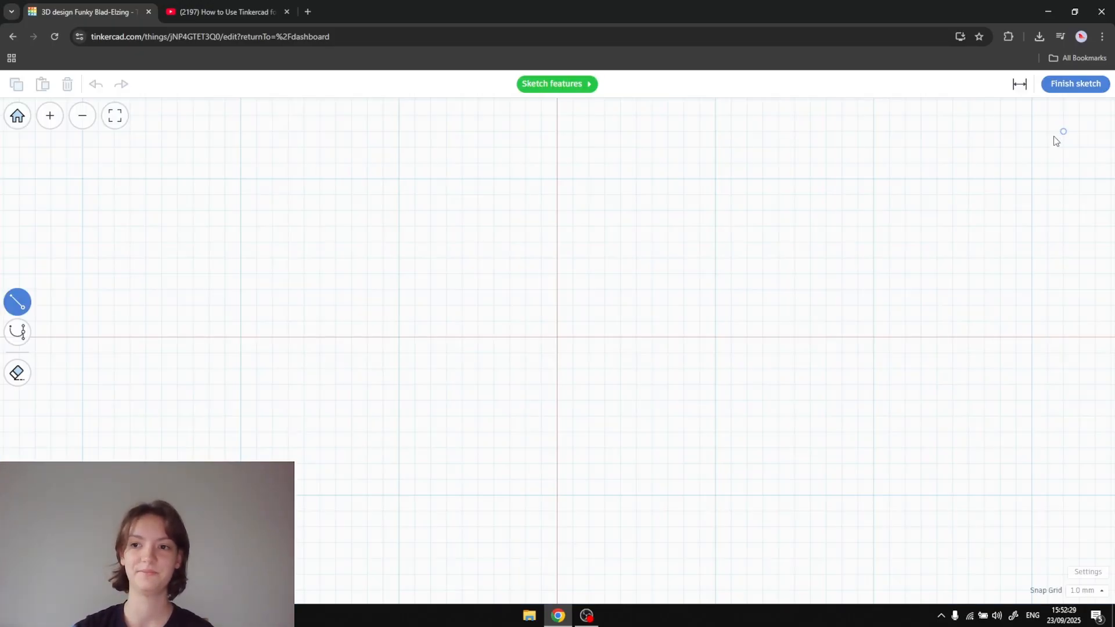
left_click(1090, 93)
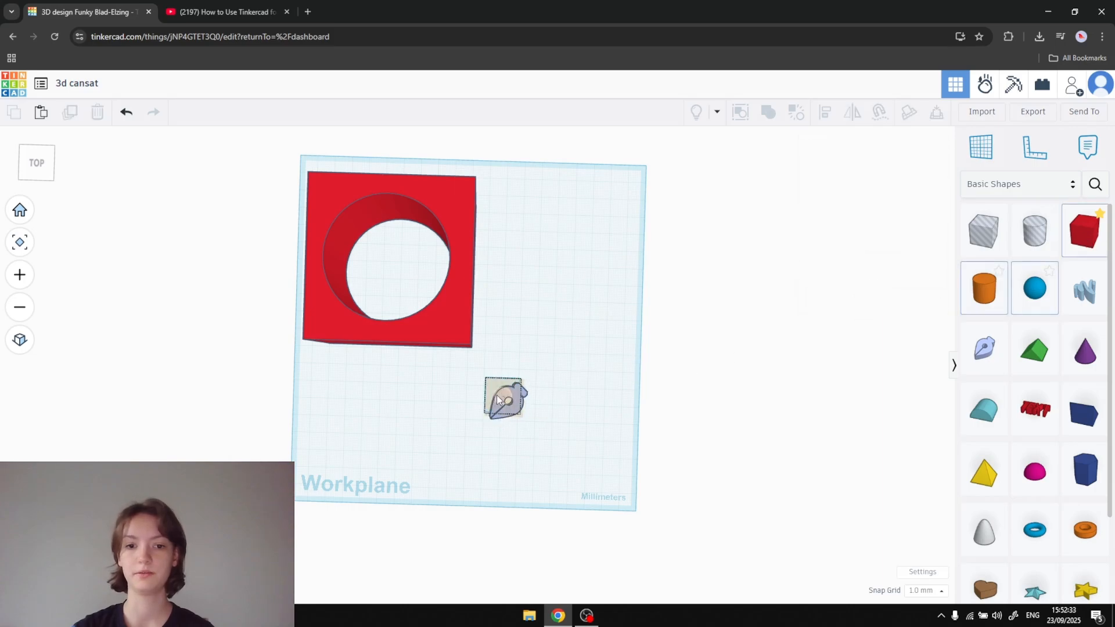
- Add a box and a cone over the sketch shape and combine all three into a union group
left_click(497, 400)
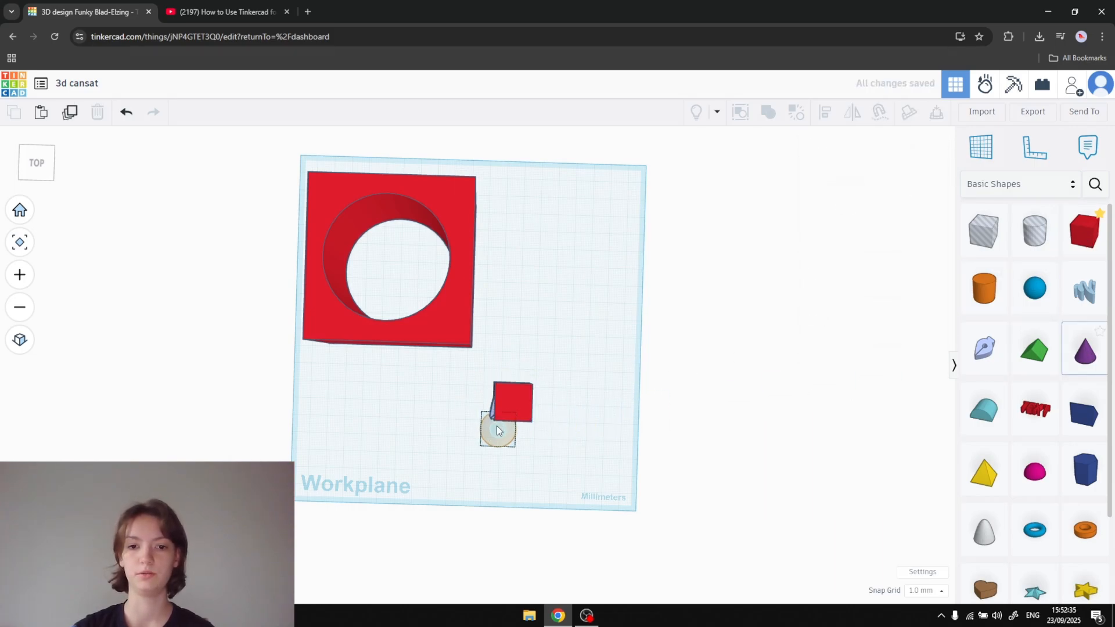
left_click(514, 396)
scroll(619, 393, "down", 1)
left_click(656, 451)
left_click_drag(605, 444, 488, 384)
left_click(765, 116)
left_click(574, 366)
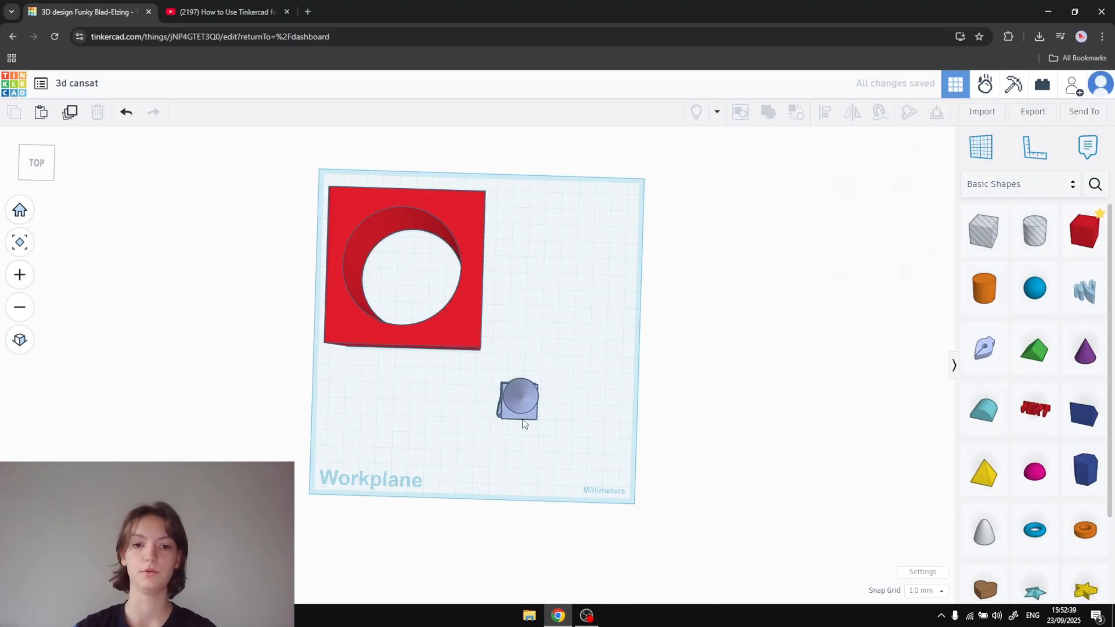
- Move the new group toward the back of the workplane, to the right of the large red box
left_click_drag(522, 422, 566, 268)
left_click(507, 365)
scroll(507, 366, "down", 1)
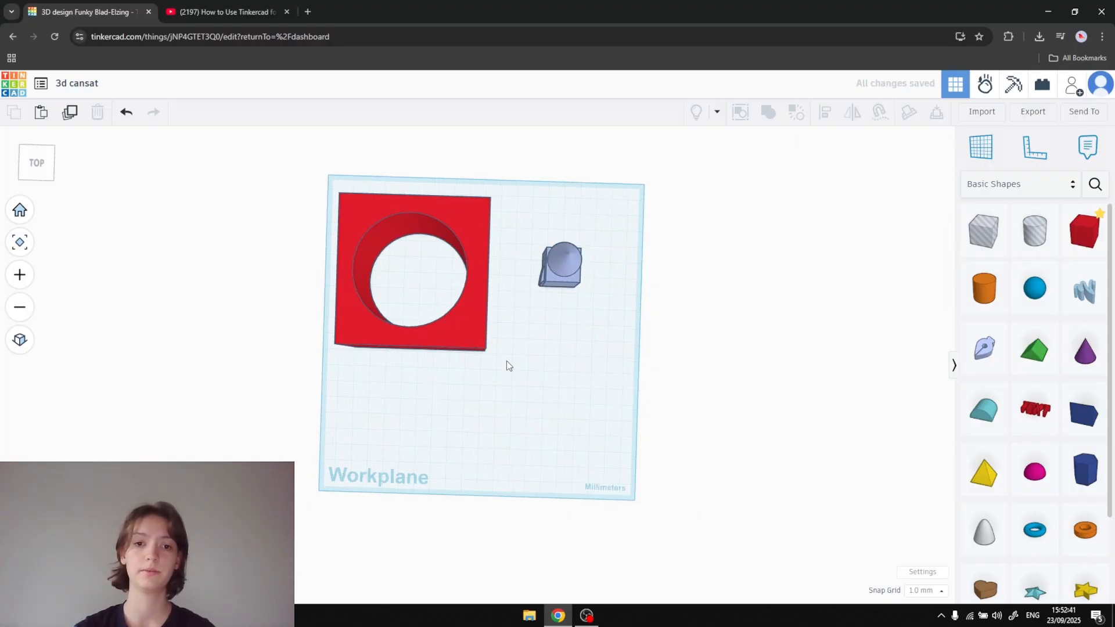
- Ungroup the red box and its cylindrical hole into separate shapes
left_click(471, 333)
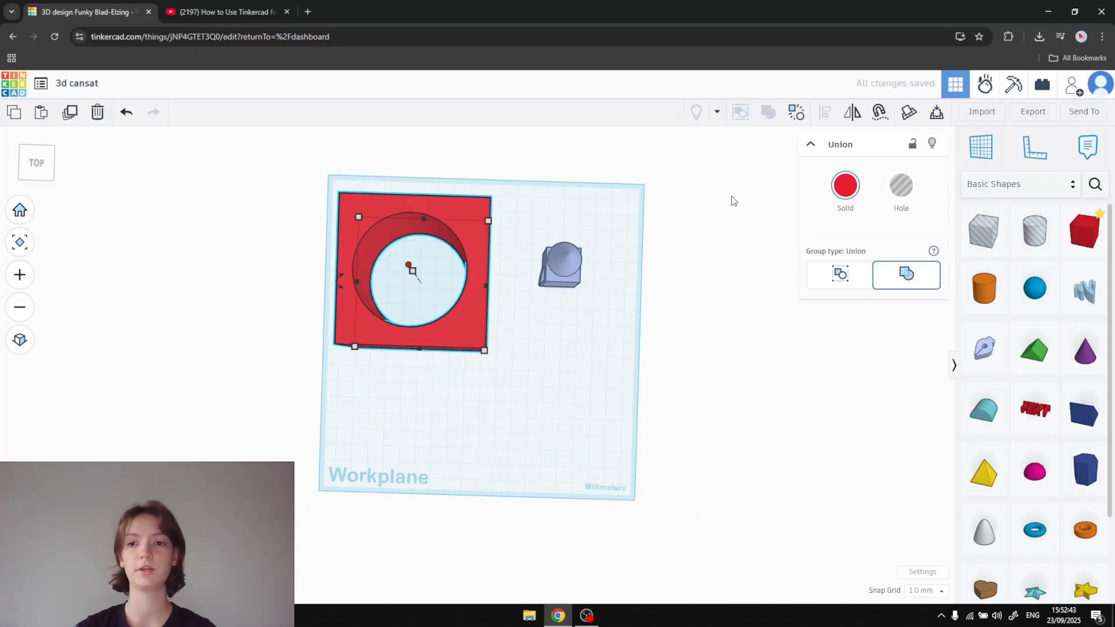
left_click(795, 114)
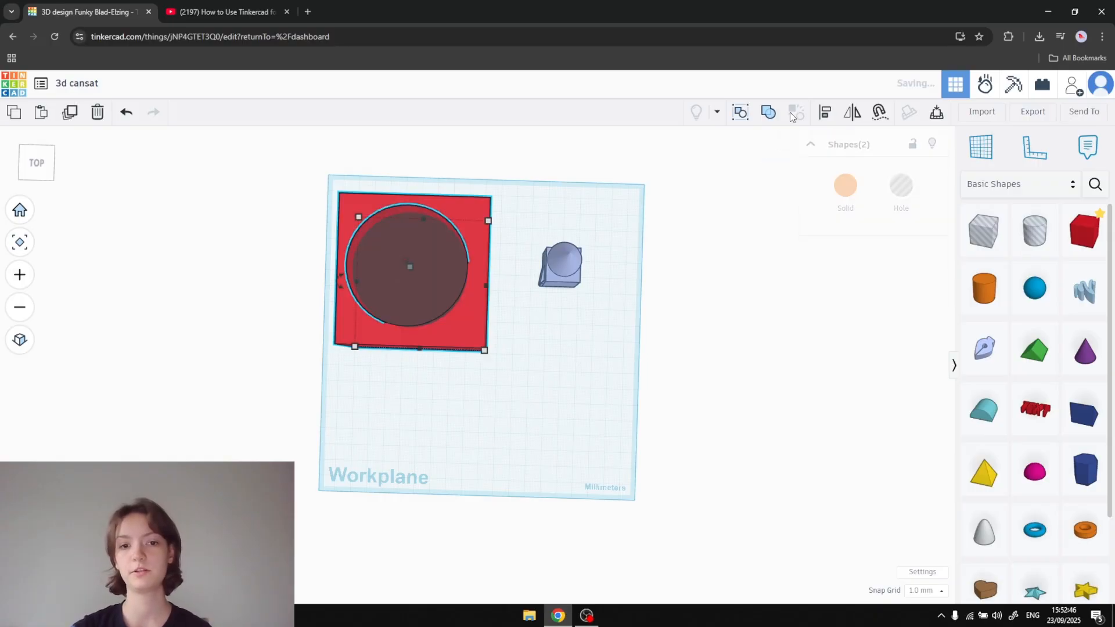
left_click(611, 370)
- Shrink the cylindrical hole, shift it toward the red box's front-right corner and group it with the box again
left_click(437, 286)
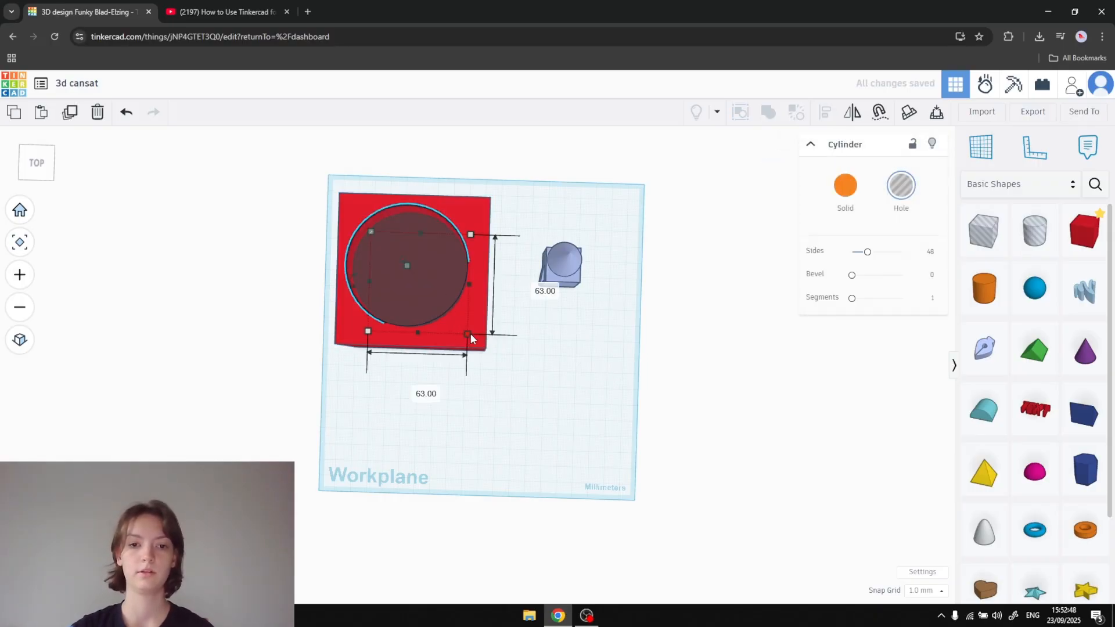
left_click_drag(470, 333, 433, 280)
left_click_drag(390, 251, 492, 348)
left_click(384, 231, "shift")
key("ctrl+g")
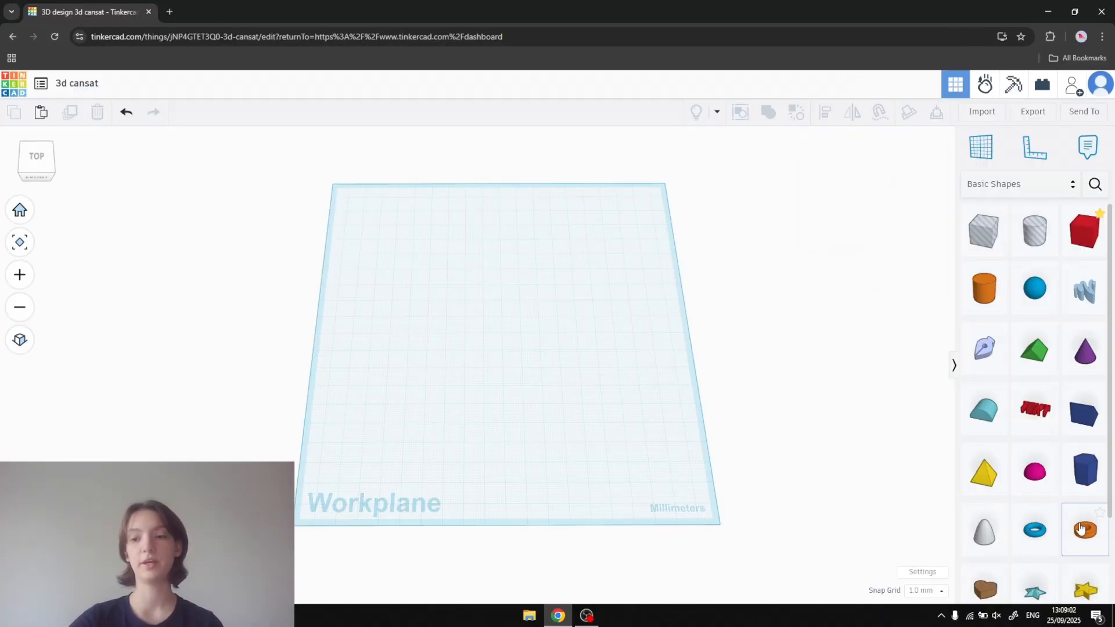
- Add a tube to the empty workplane with wall thickness 1 and set its length and width to 66 mm
left_click_drag(1086, 535, 438, 296)
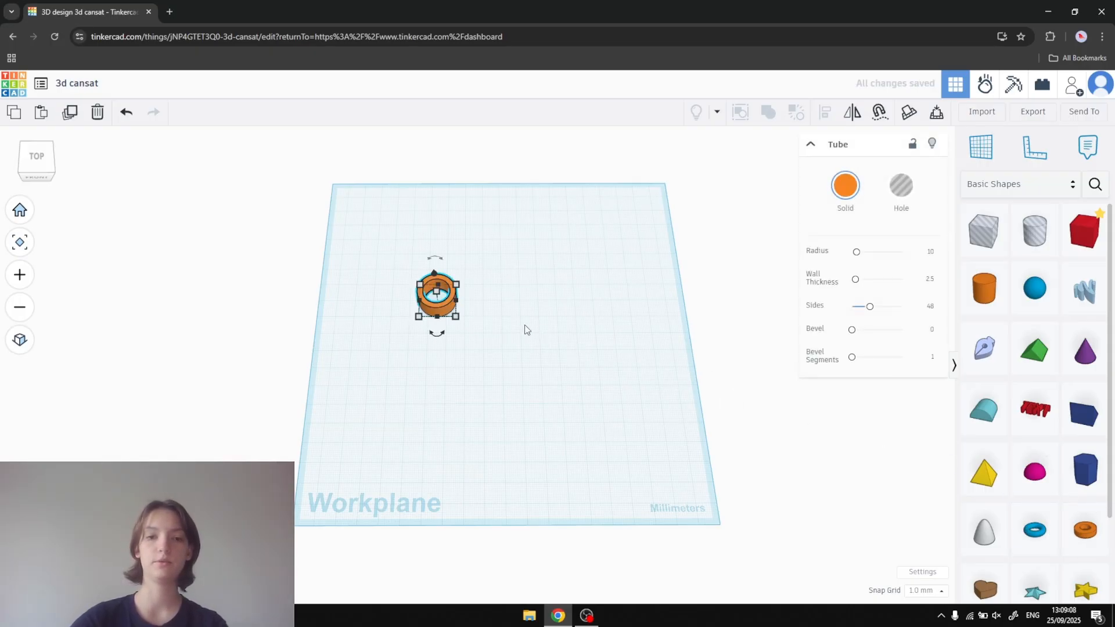
scroll(583, 308, "up", 3)
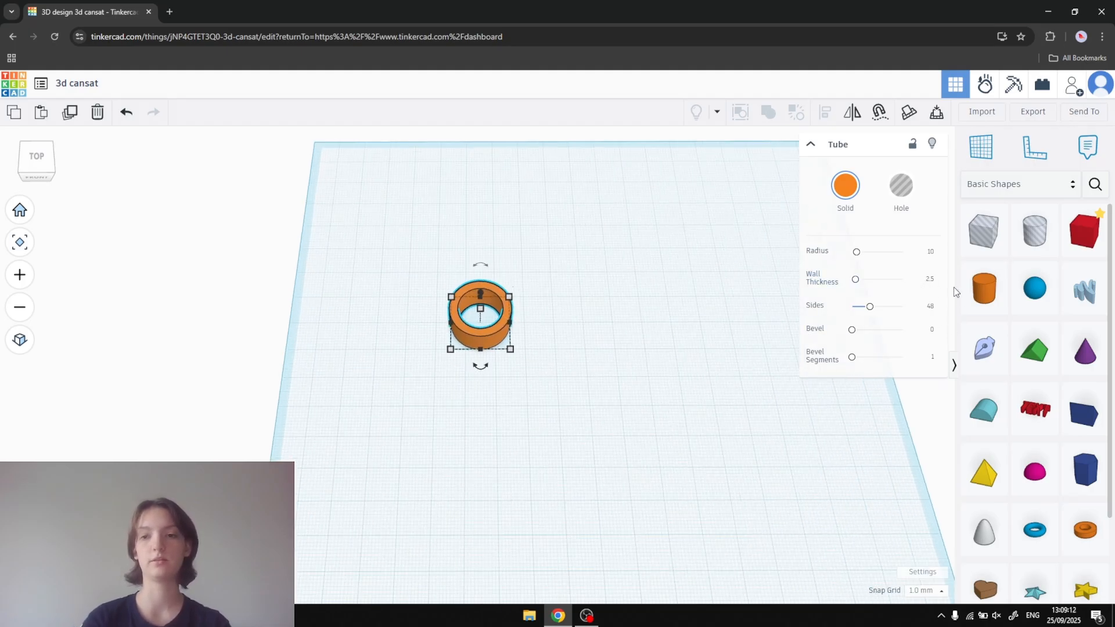
type("1")
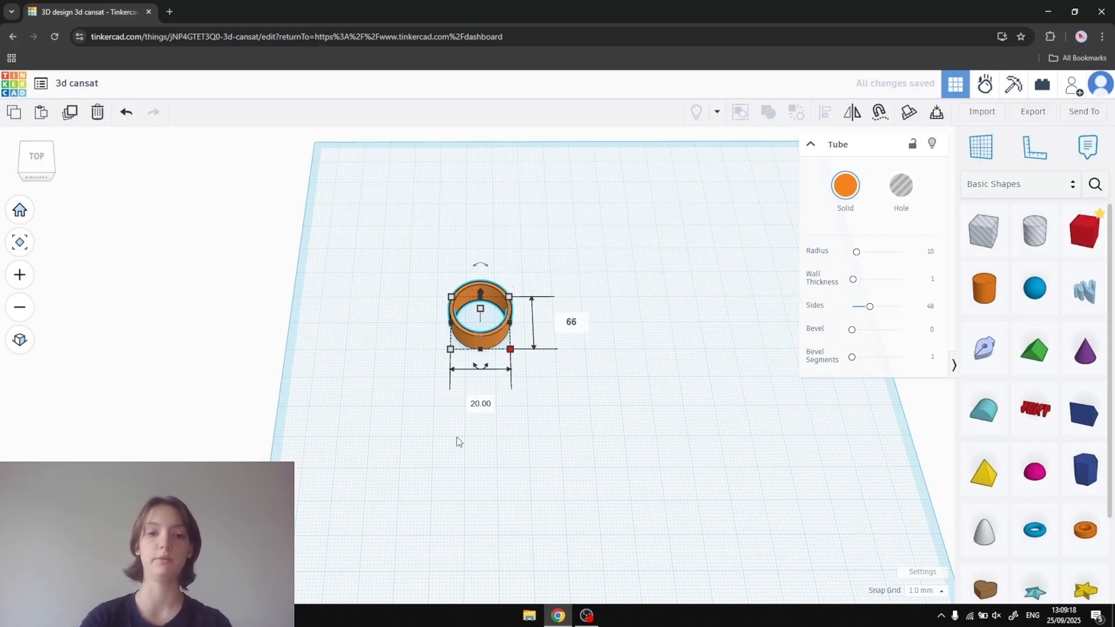
key("Return")
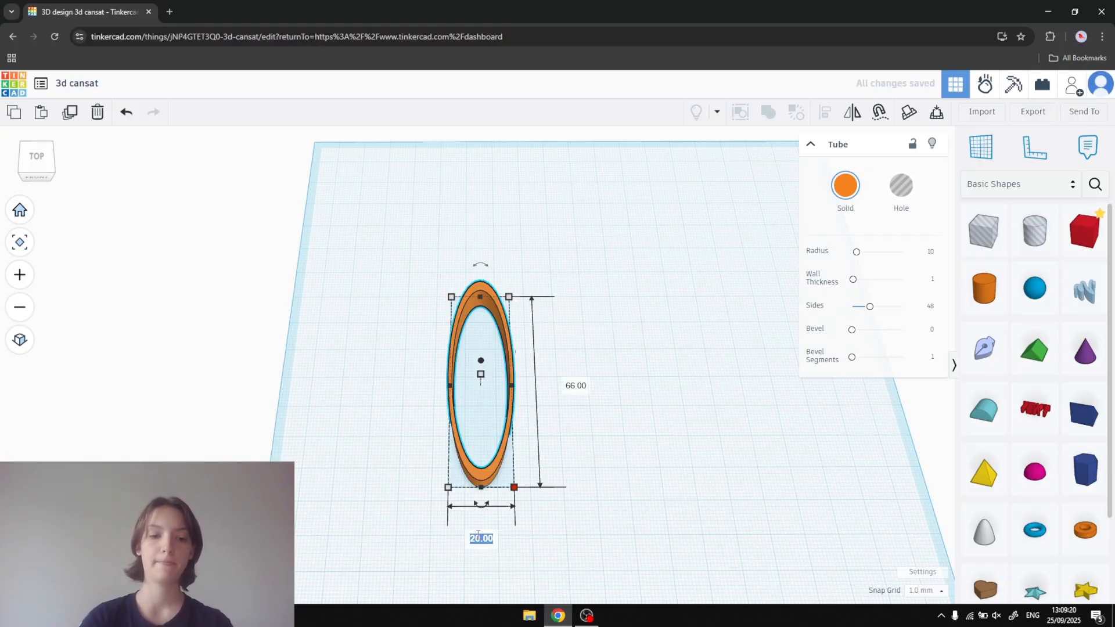
key("Return")
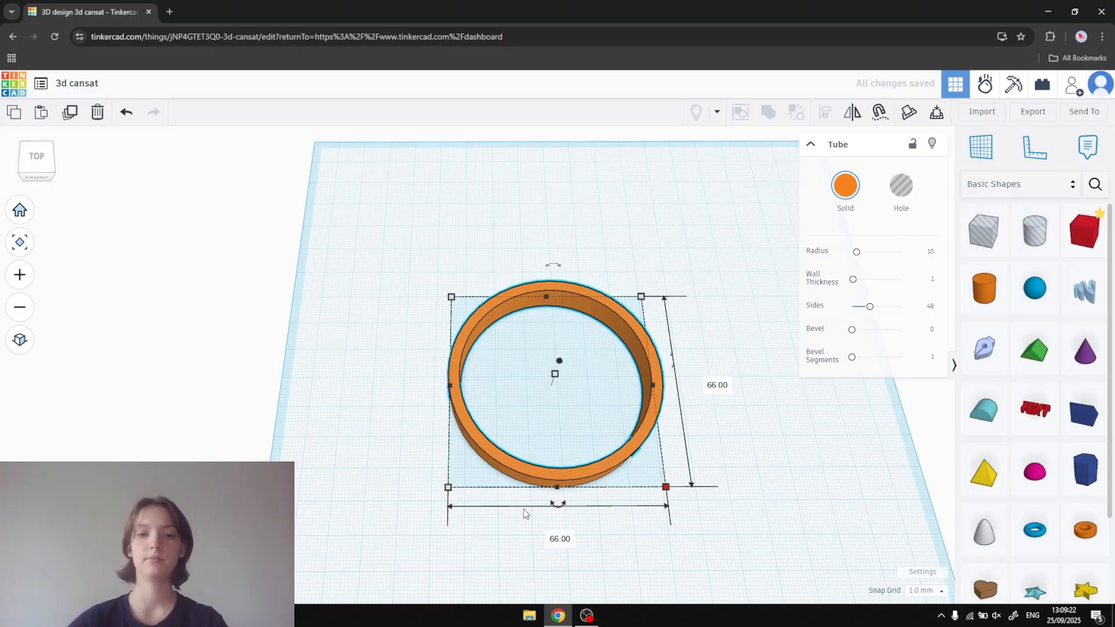
- Set the tube's height to 115 mm and its number of sides to 128
middle_click_drag(755, 478, 673, 375)
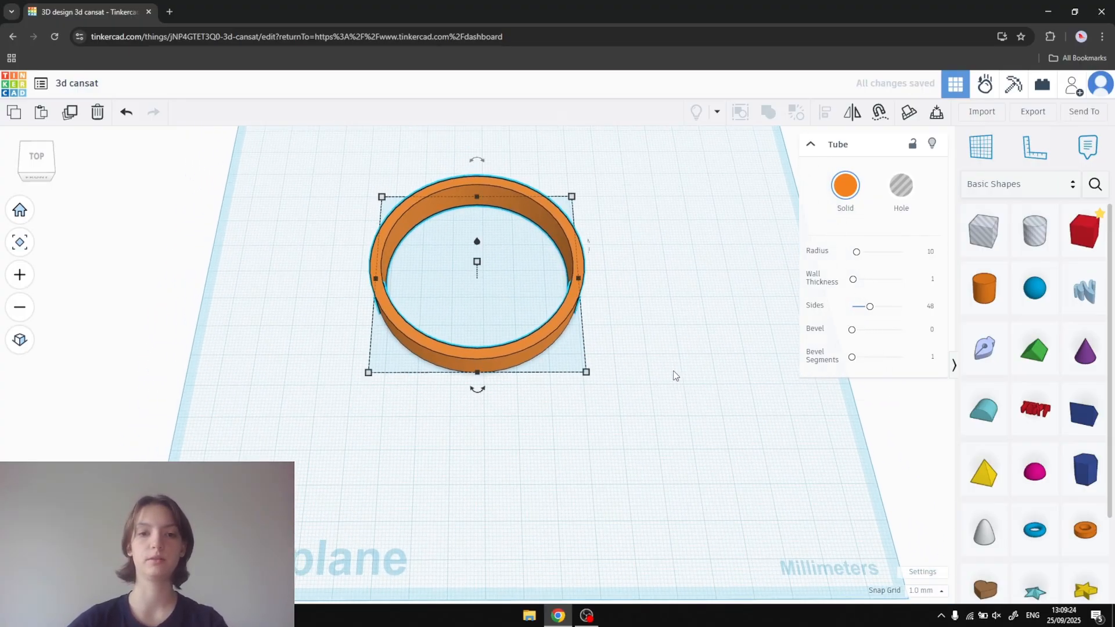
mouse_move(476, 264)
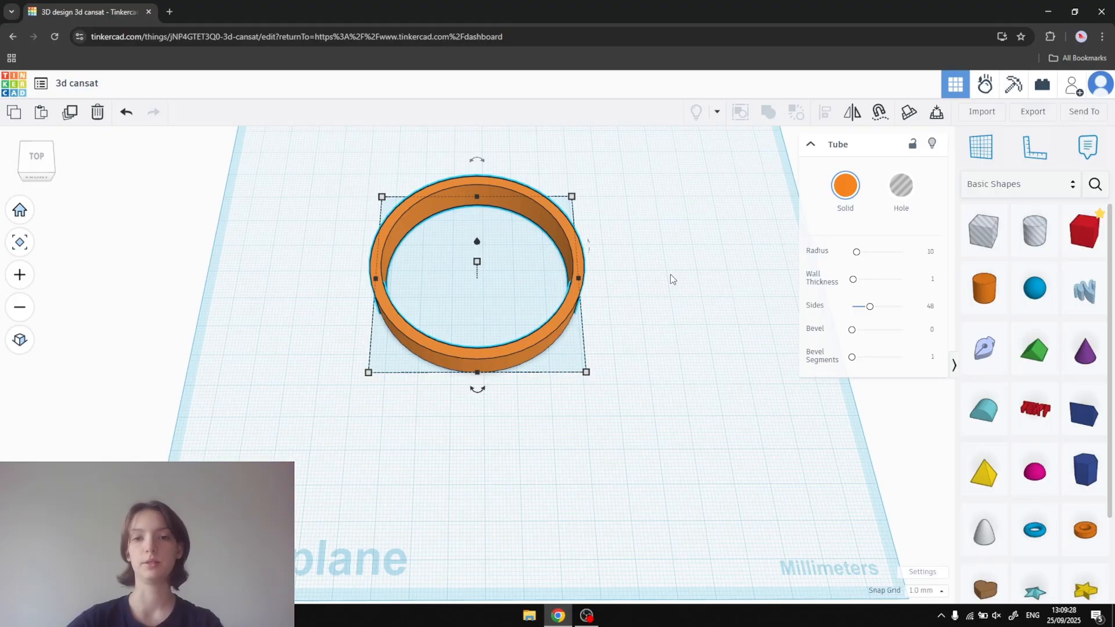
mouse_move(670, 274)
middle_mouse_down()
mouse_move(653, 256)
mouse_move(658, 356)
mouse_move(727, 332)
mouse_move(621, 294)
mouse_move(614, 309)
mouse_move(714, 323)
mouse_move(670, 283)
middle_mouse_up()
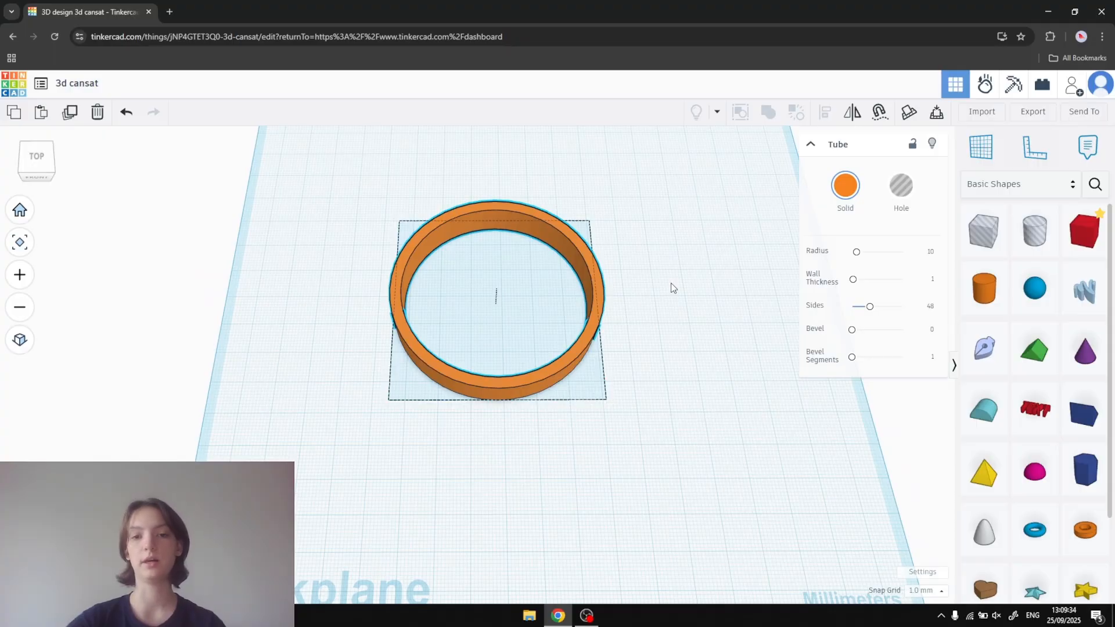
right_click_drag(695, 268, 667, 196)
left_click(498, 273)
left_click(559, 286)
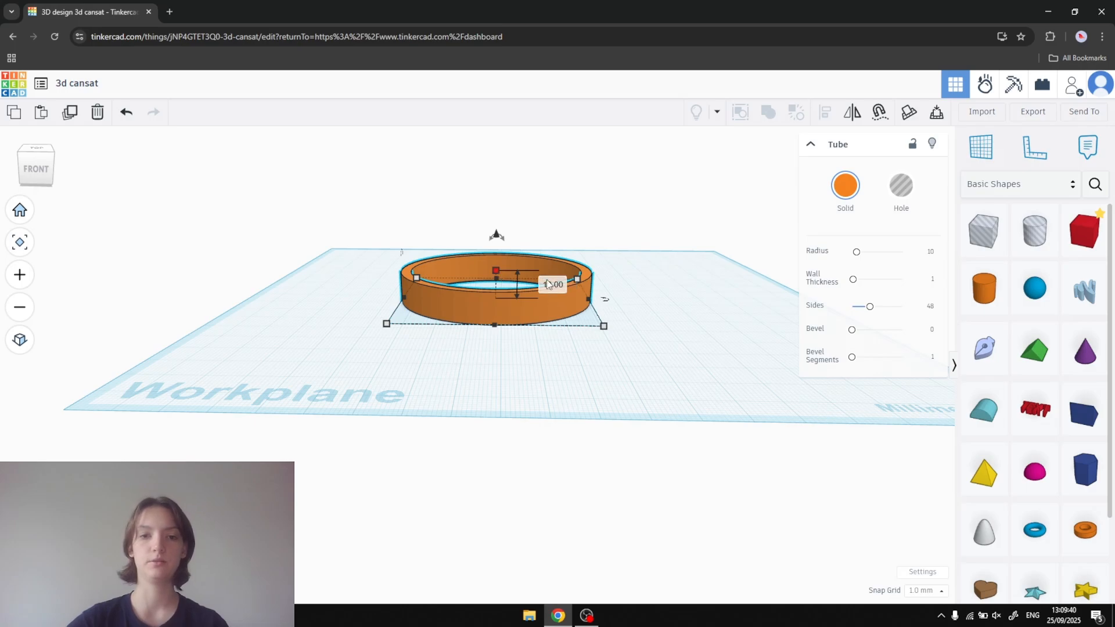
left_click(586, 255)
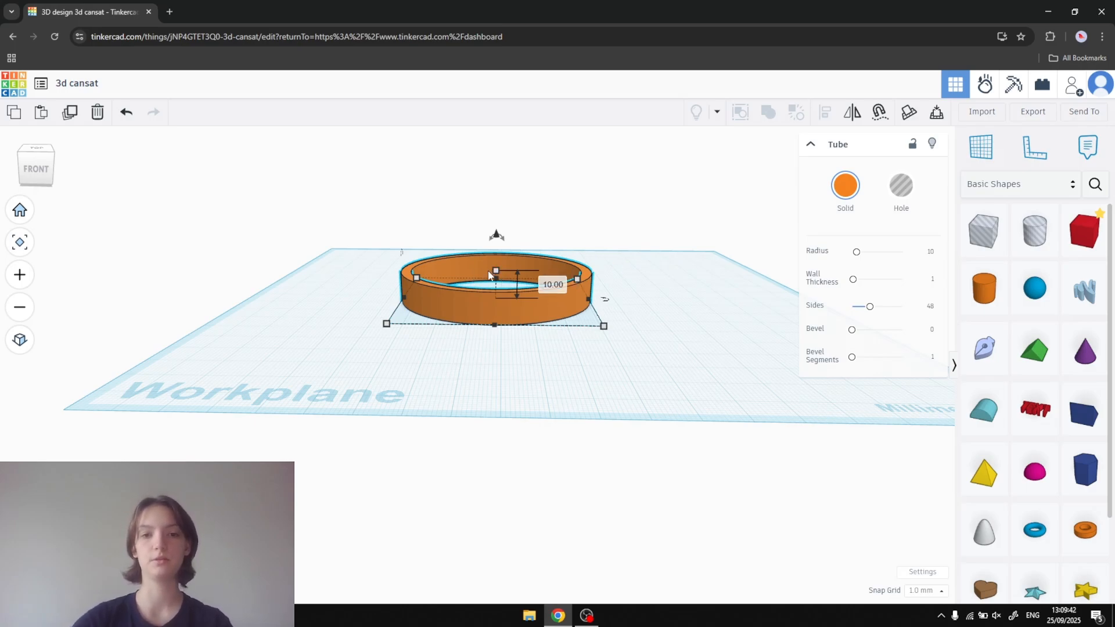
left_click(552, 283)
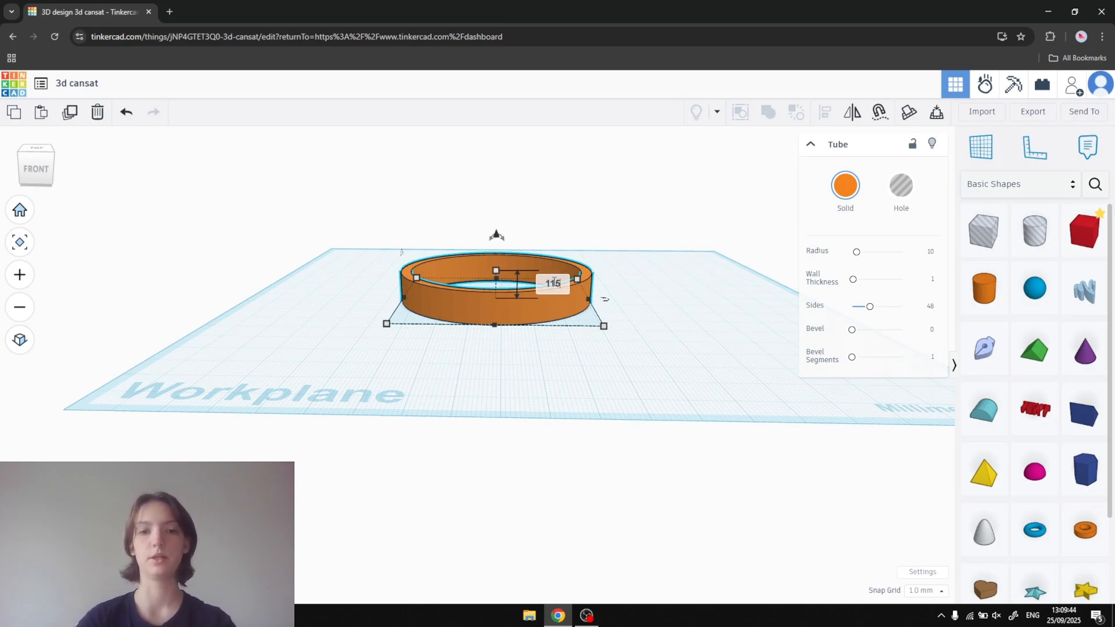
key("Return")
key("f")
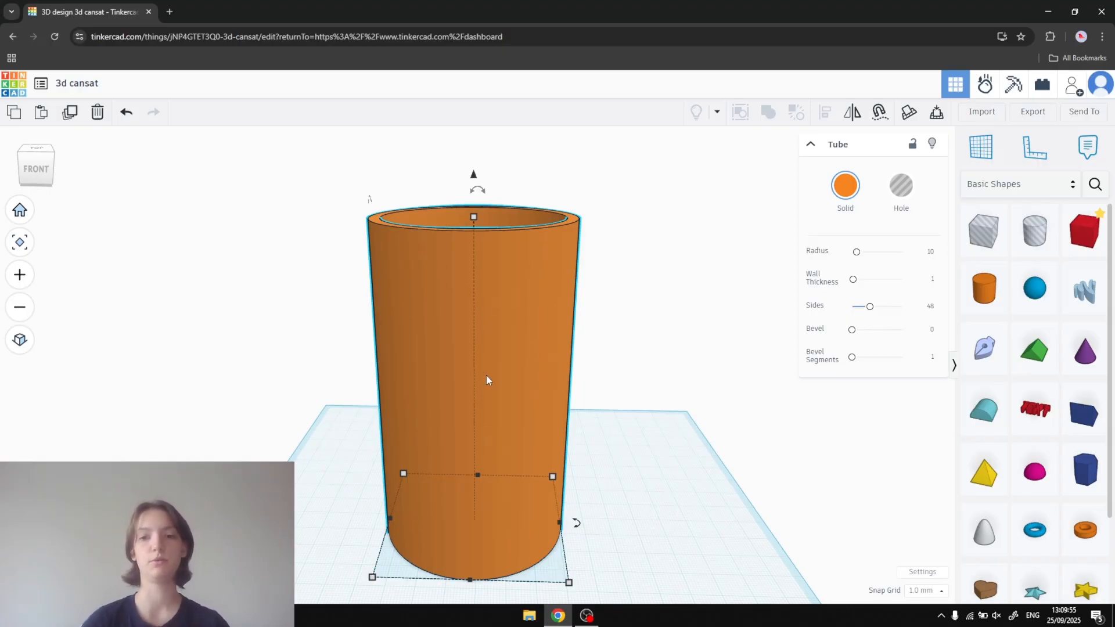
left_click_drag(869, 306, 901, 306)
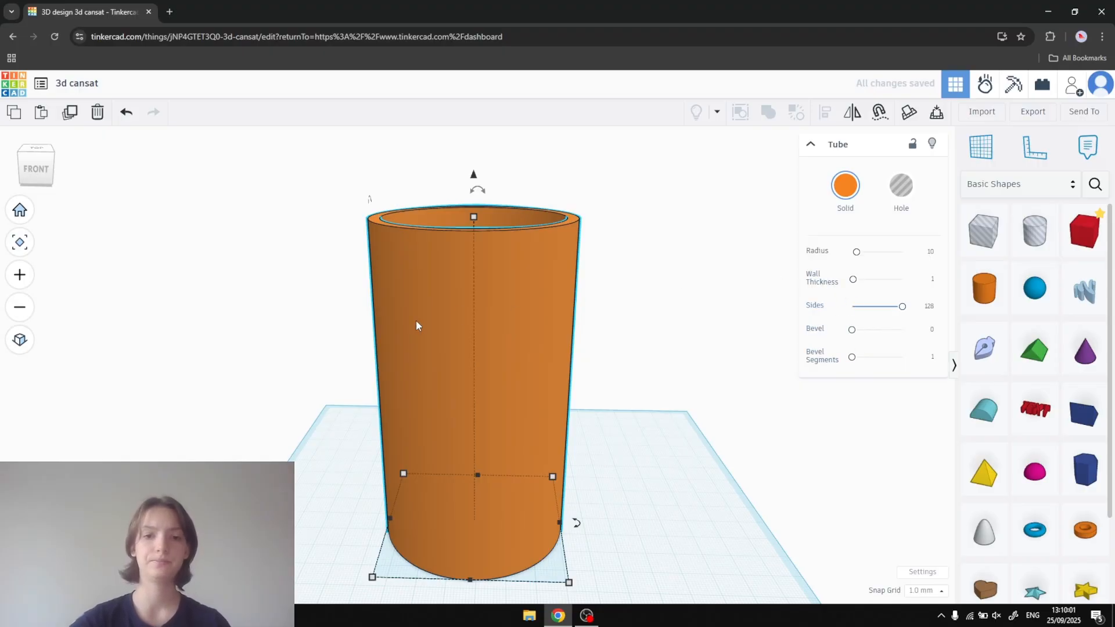
- Place a ruler at the tube's front-left corner and align the tube with the ruler's origin
right_click_drag(650, 347, 670, 402)
scroll(652, 385, "down", 4)
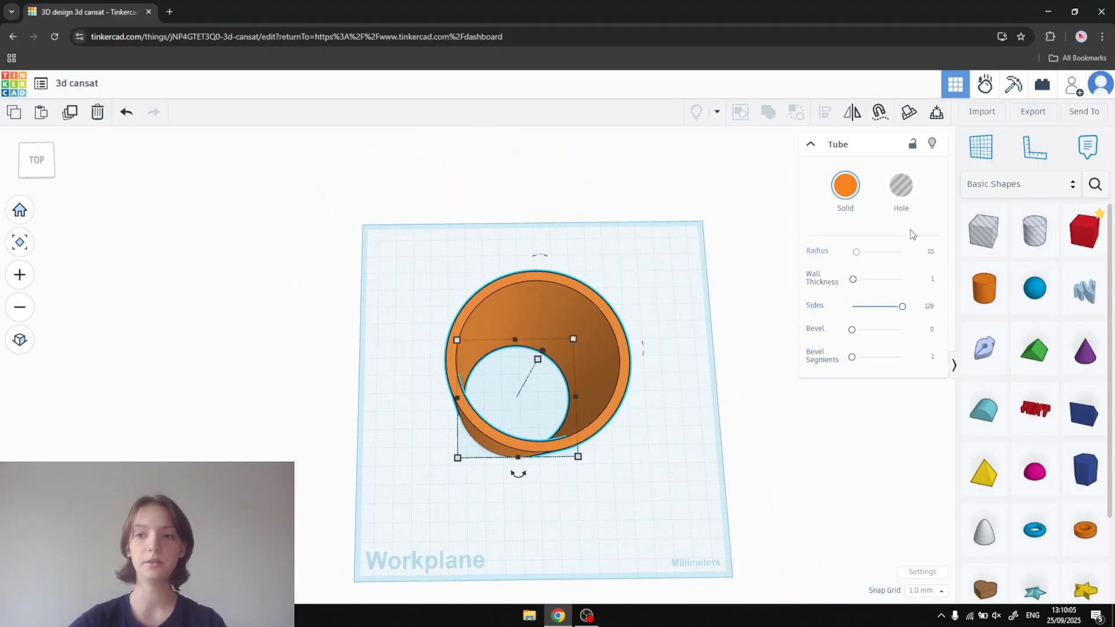
left_click(1034, 148)
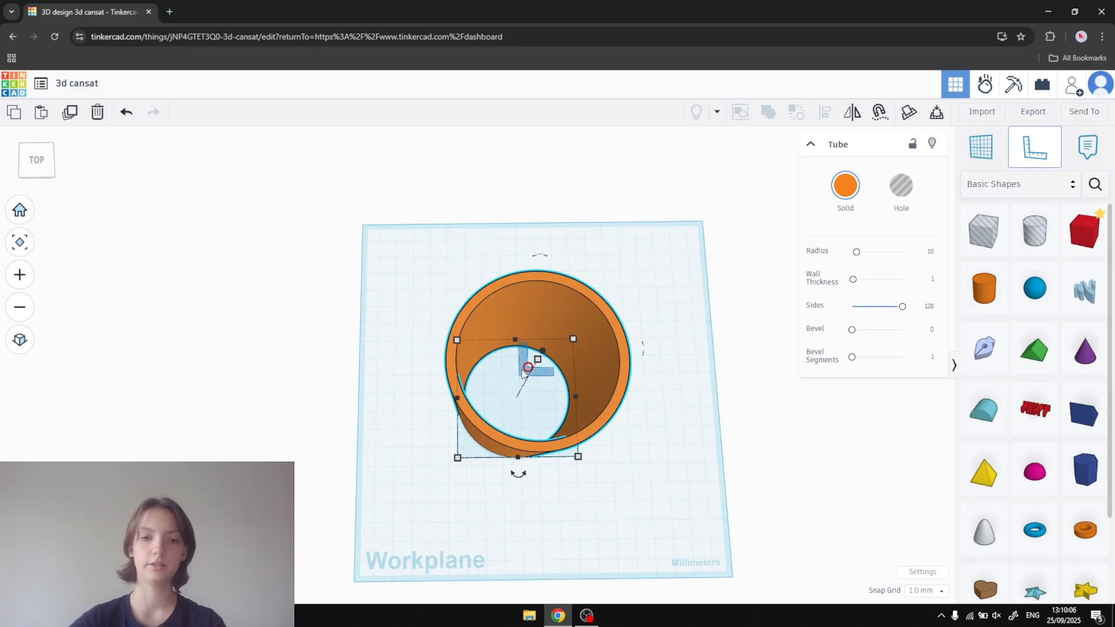
left_click(457, 448)
mouse_move(501, 445)
left_mouse_down()
mouse_move(505, 420)
mouse_move(499, 429)
left_mouse_up()
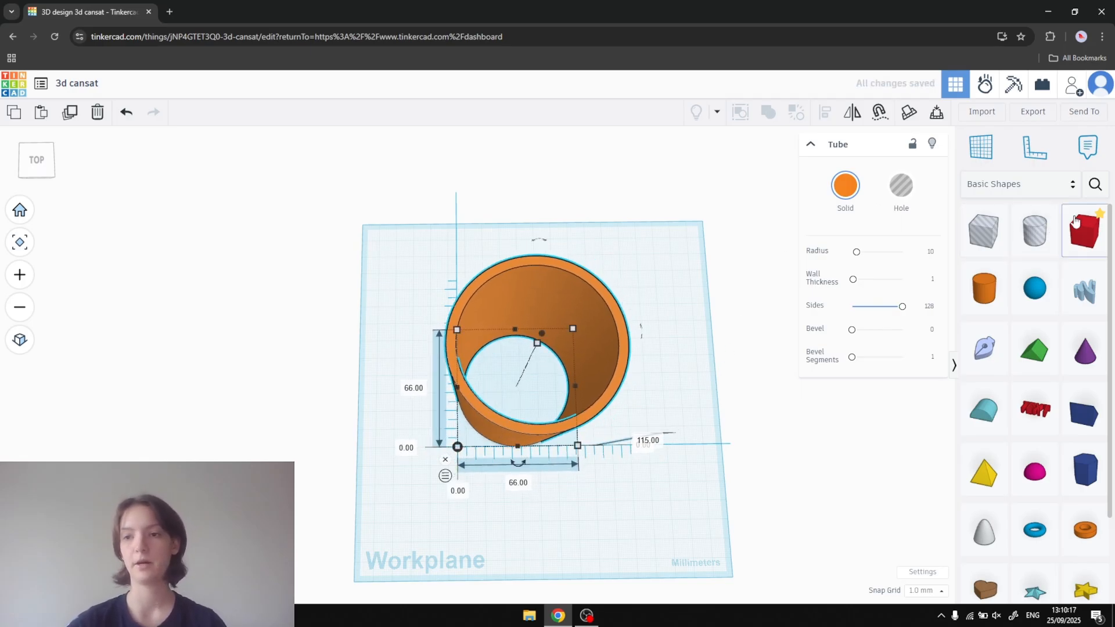
- Add a box overlapping the tube's right half, enlarge it to 117 mm in every dimension and turn it into a hole
left_click_drag(1083, 228, 645, 360)
left_click(900, 186)
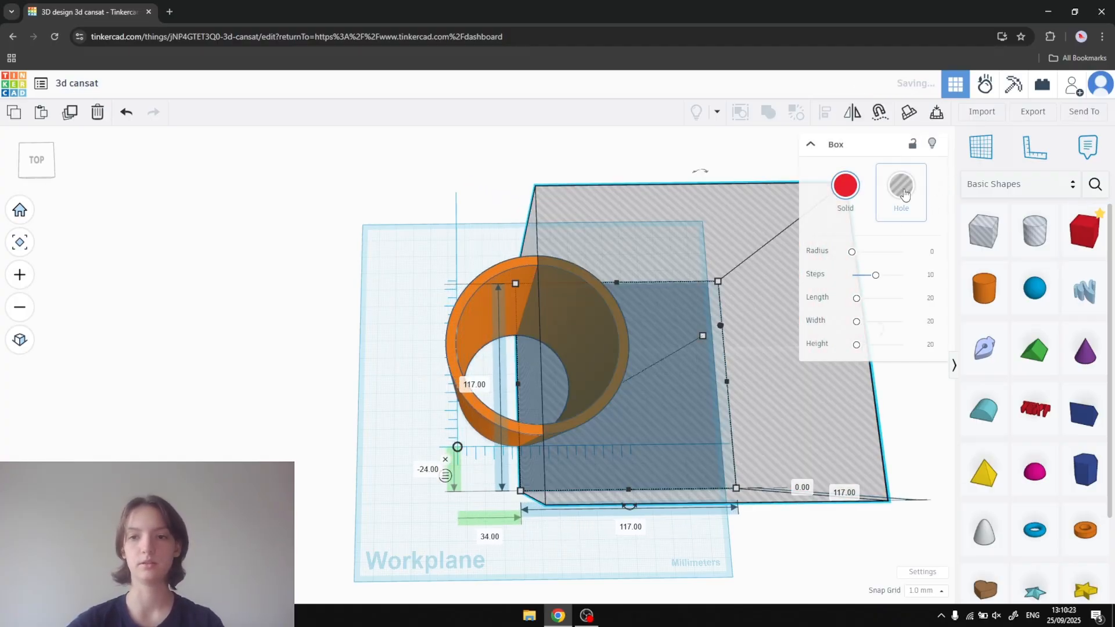
- Position the box hole so its left face runs through the tube's centre and it covers exactly half the tube
scroll(662, 314, "up", 3)
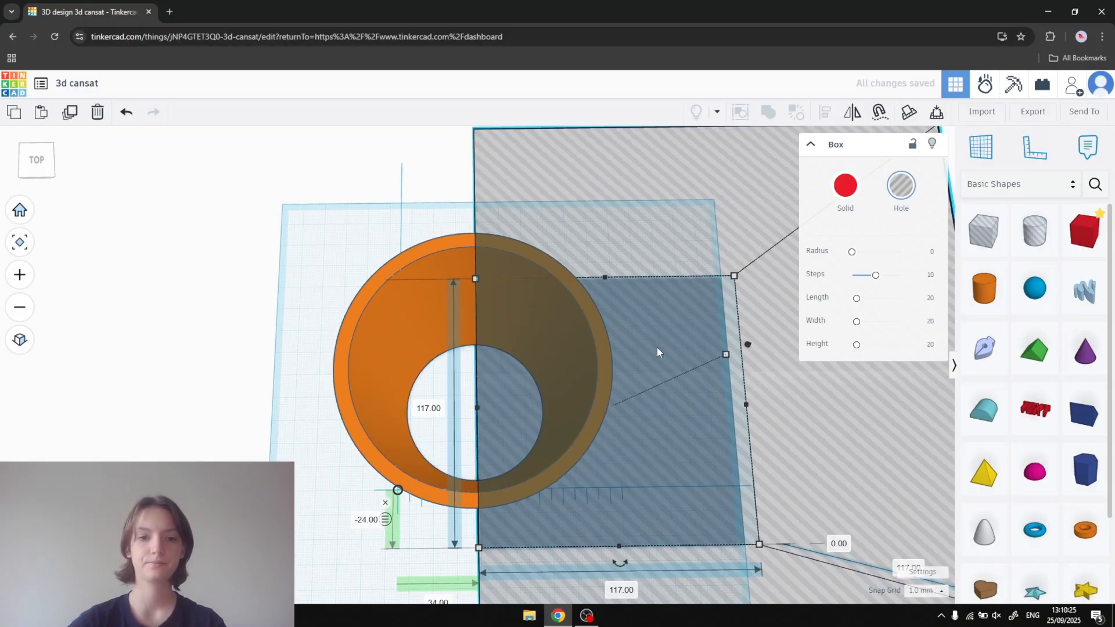
left_click_drag(677, 388, 674, 392)
middle_click_drag(674, 385, 607, 378)
scroll(647, 398, "up", 1)
scroll(647, 398, "up", 2)
scroll(608, 369, "down", 1)
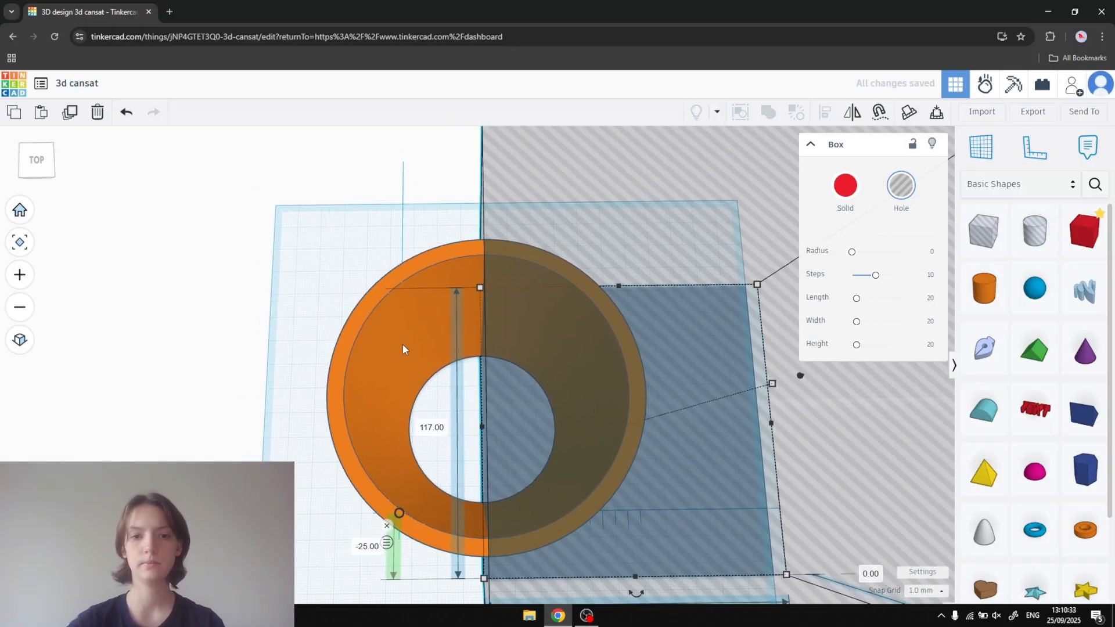
key("Left")
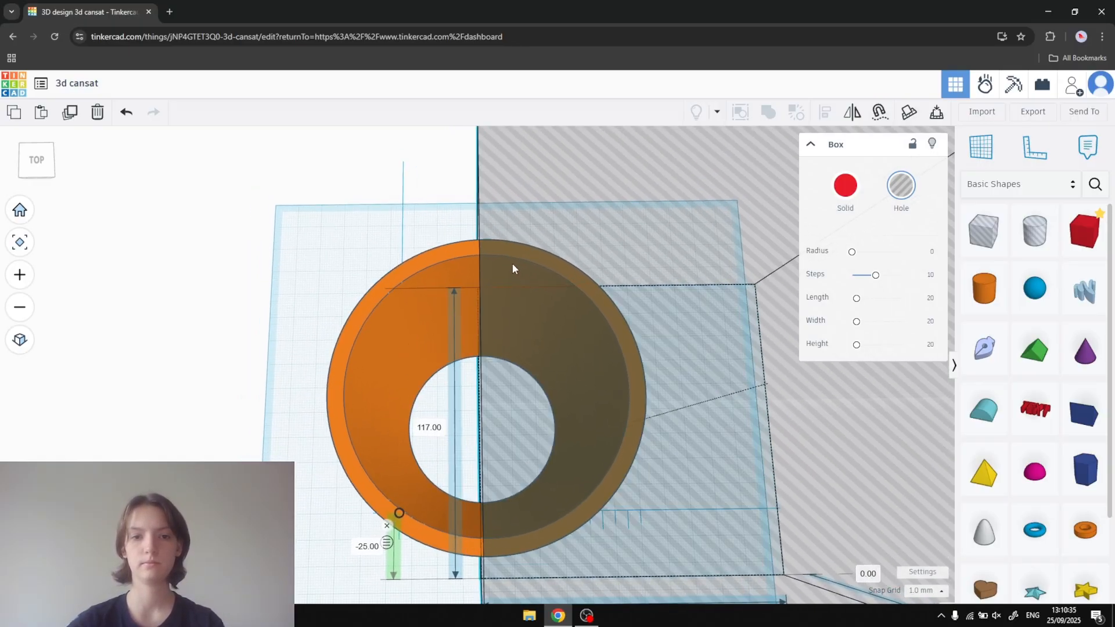
key("Right")
- Combine the tube and the box hole into a union group to cut the tube in half
left_click(426, 300, "shift")
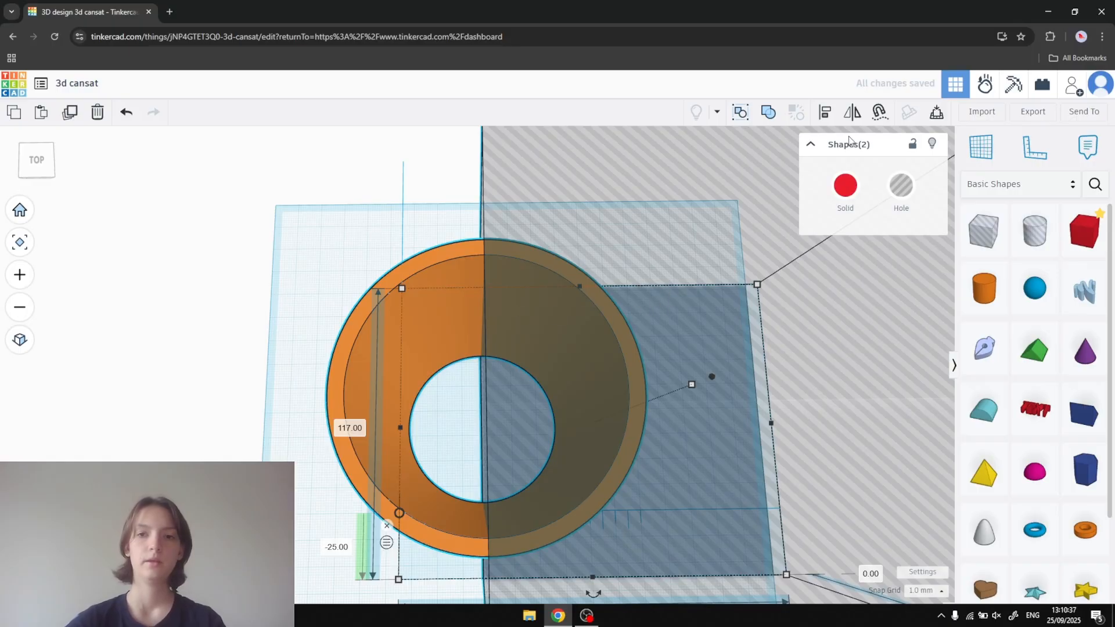
left_click(768, 113)
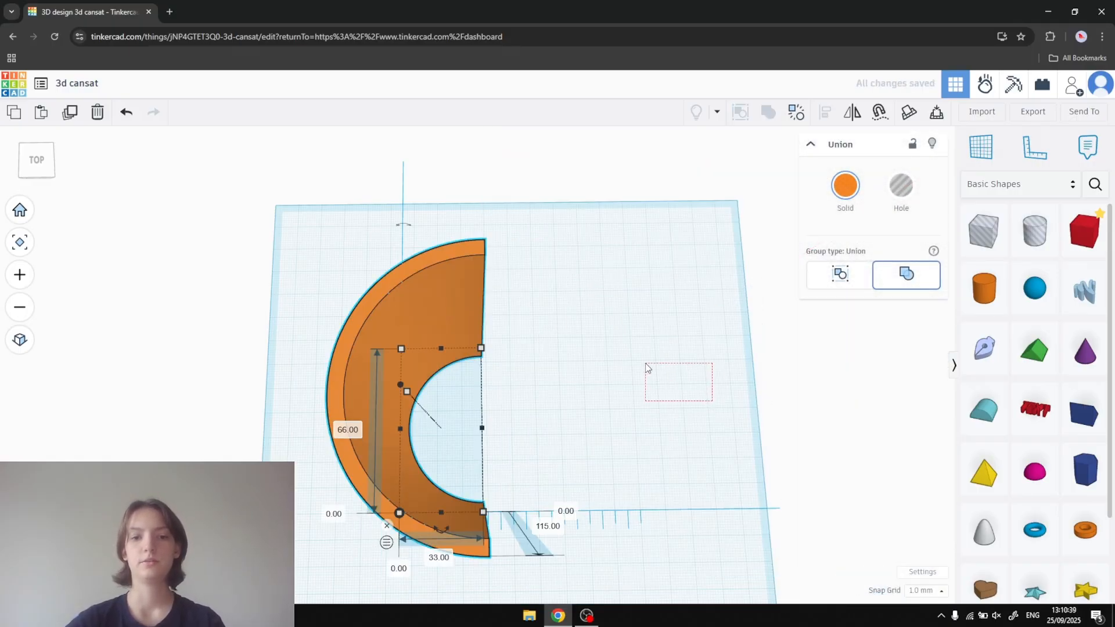
left_click_drag(646, 364, 646, 363)
- Ungroup the halved tube to separate the tube and the box hole again
left_click(419, 299)
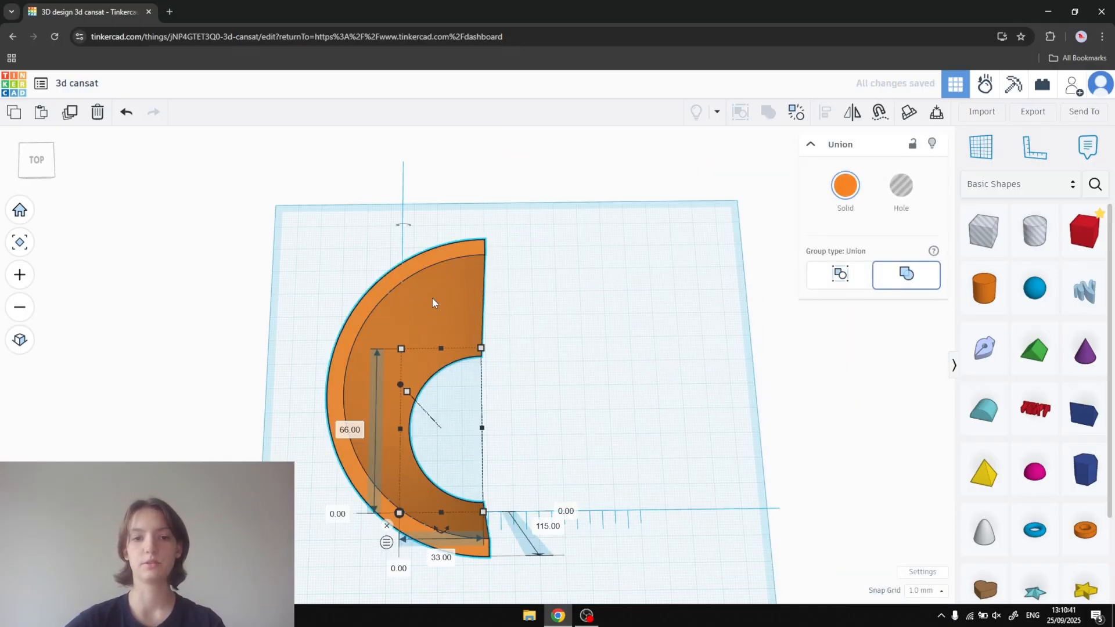
left_click(816, 109)
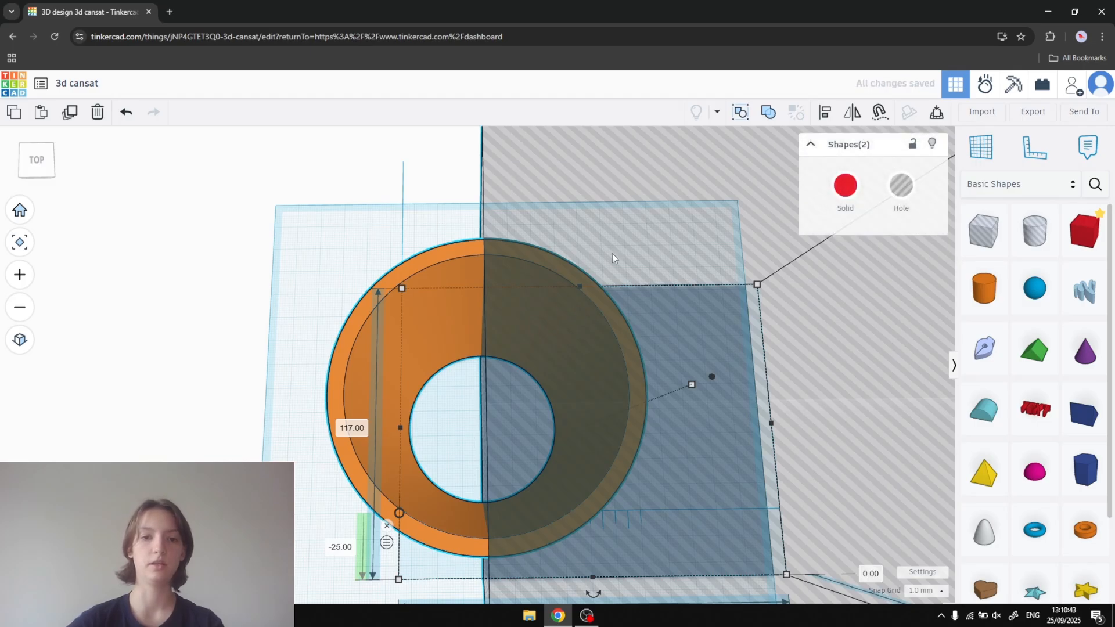
- Undo the last changes to the separated shapes and recombine the tube and box hole into a union group
key("ctrl+z")
key("ctrl+z")
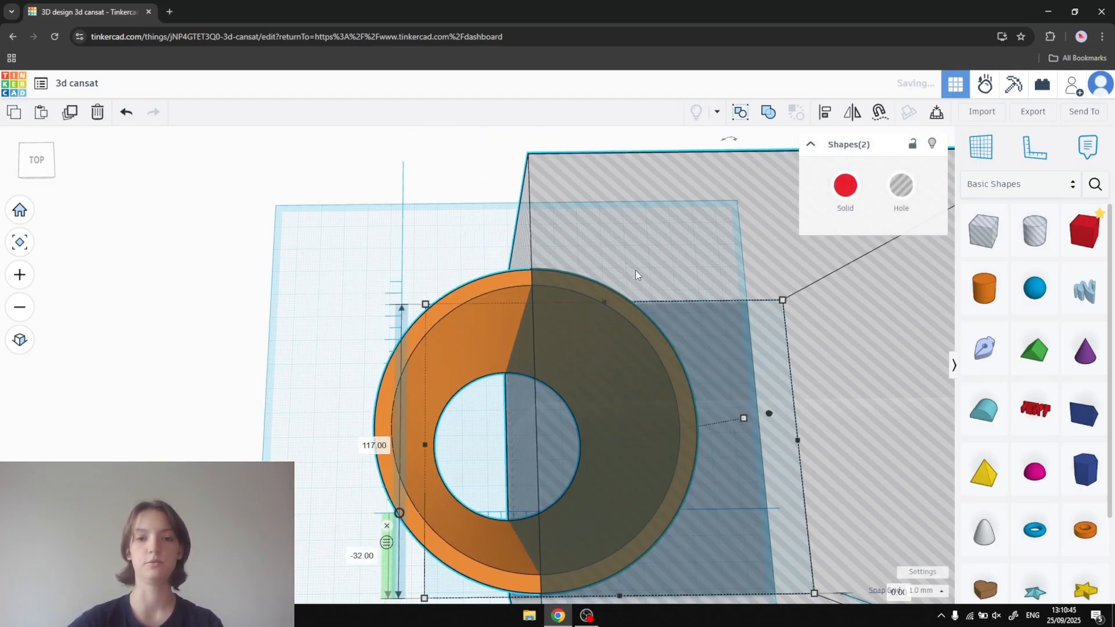
left_click(770, 115)
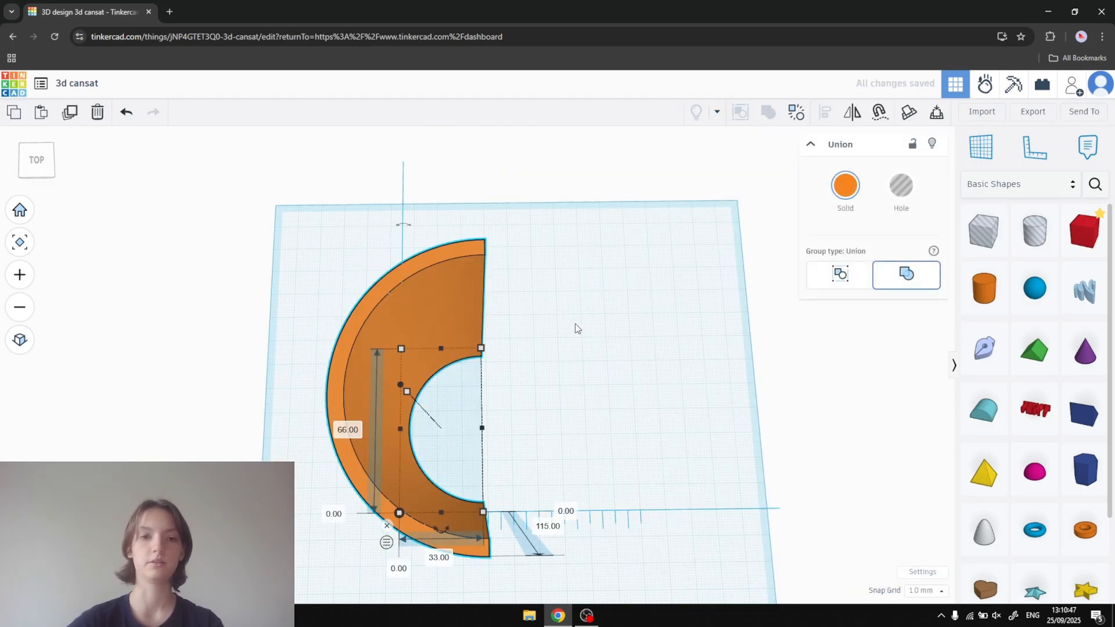
right_click_drag(490, 373, 508, 277)
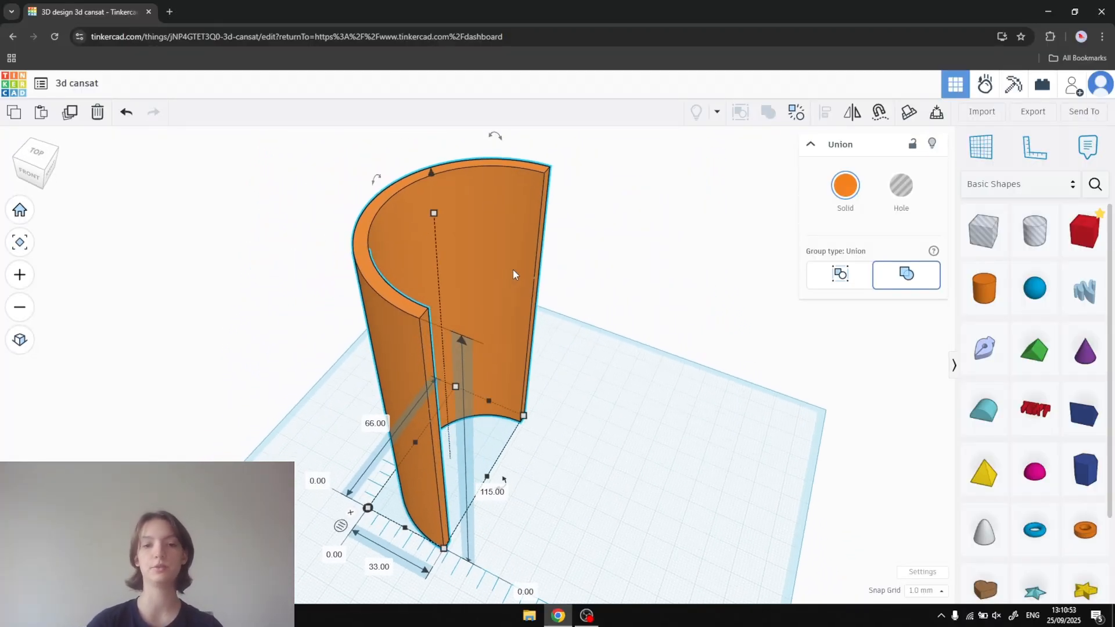
mouse_move(572, 281)
right_mouse_down()
mouse_move(622, 281)
mouse_move(585, 299)
right_mouse_up()
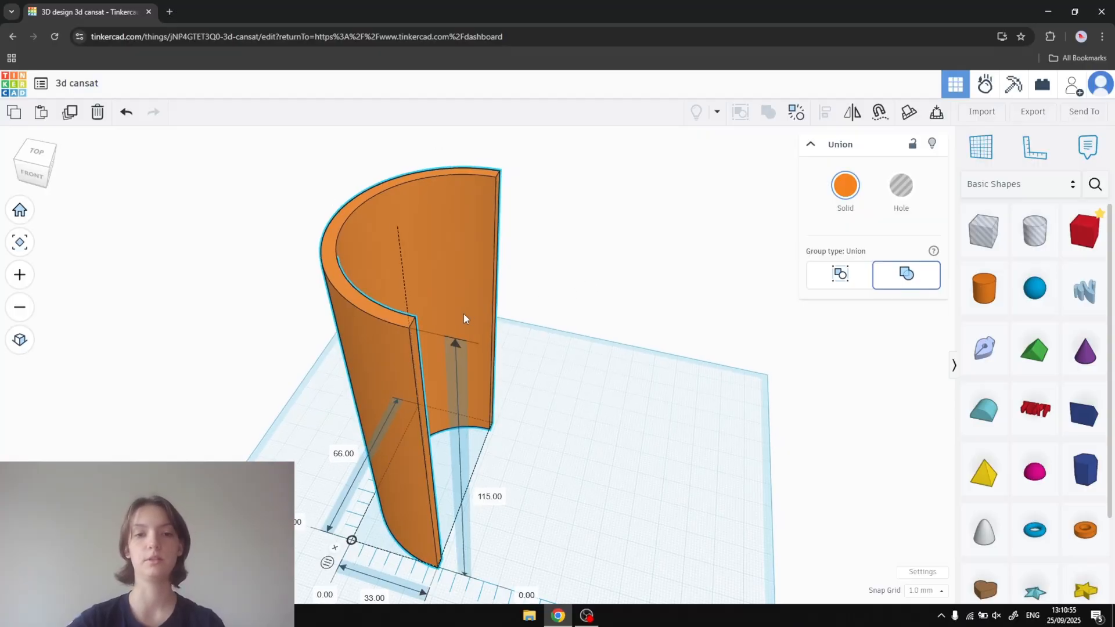
- Duplicate the half tube and place the copy beside the original, about 43 mm from the ruler origin
key("ctrl+d")
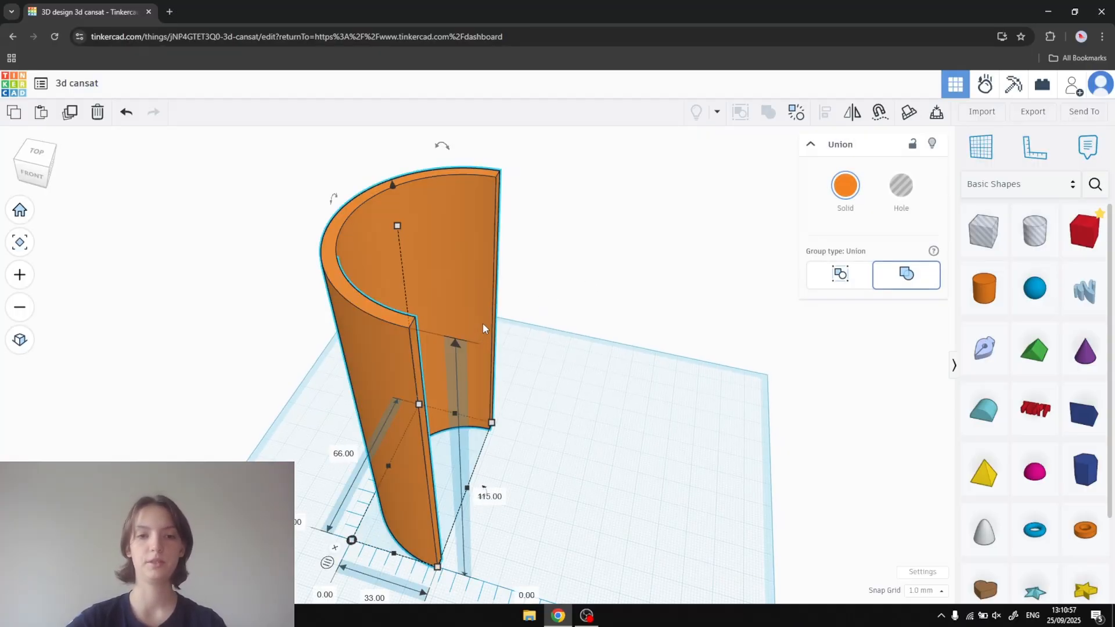
left_click_drag(483, 322, 603, 349)
left_click_drag(486, 354, 589, 371)
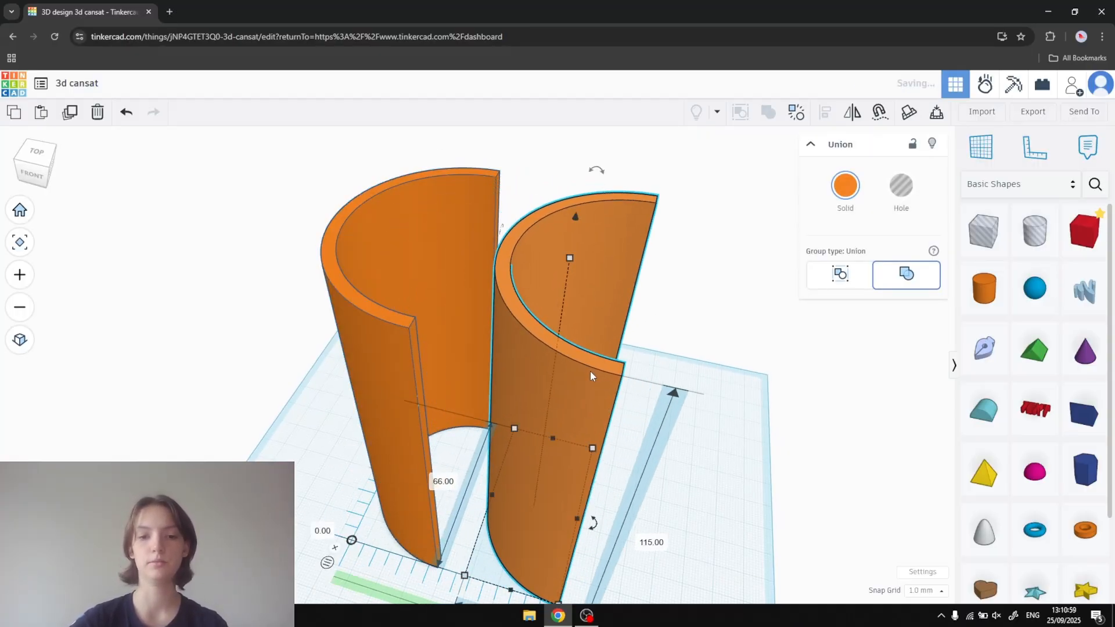
- Set the copied half tube's height to 1 mm
middle_click_drag(714, 372, 696, 339)
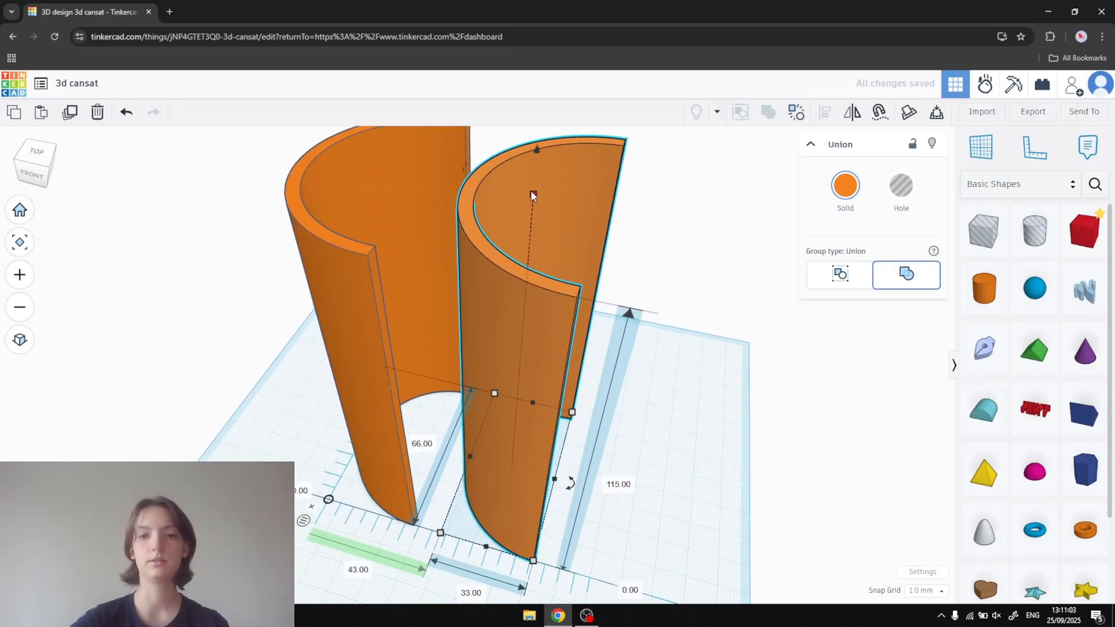
right_click_drag(680, 326, 685, 241)
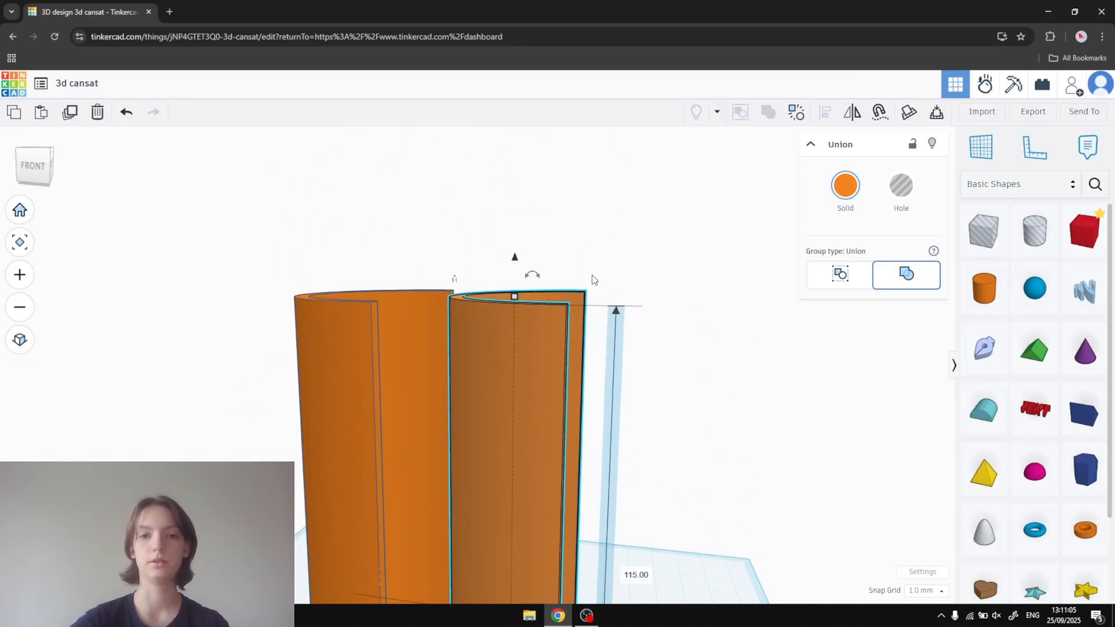
scroll(585, 309, "down", 4)
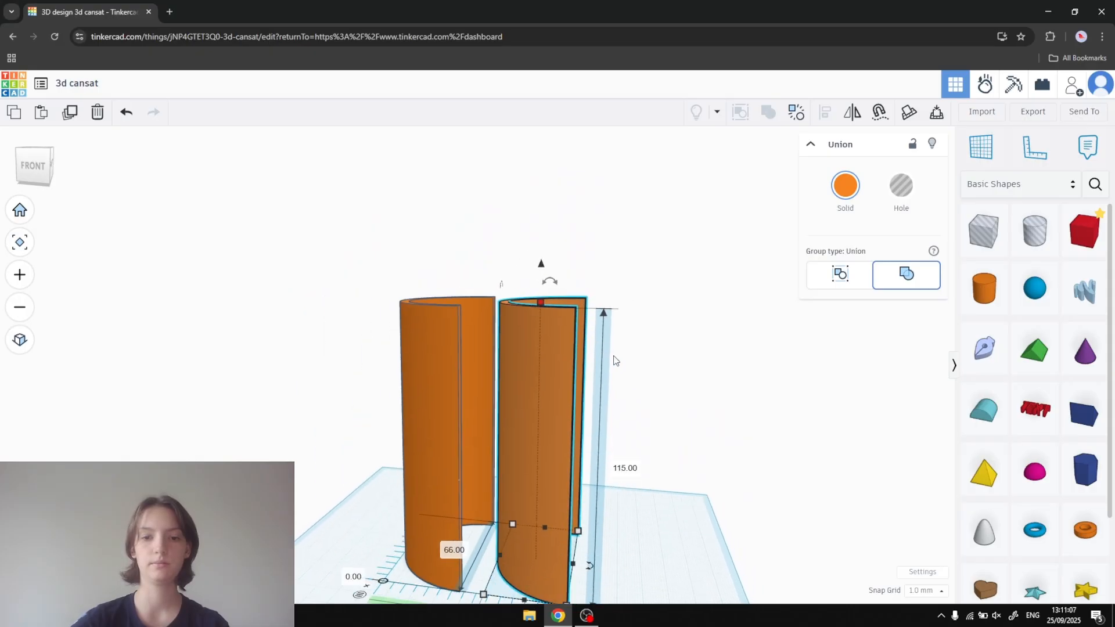
left_click(624, 467)
type("1")
key("Return")
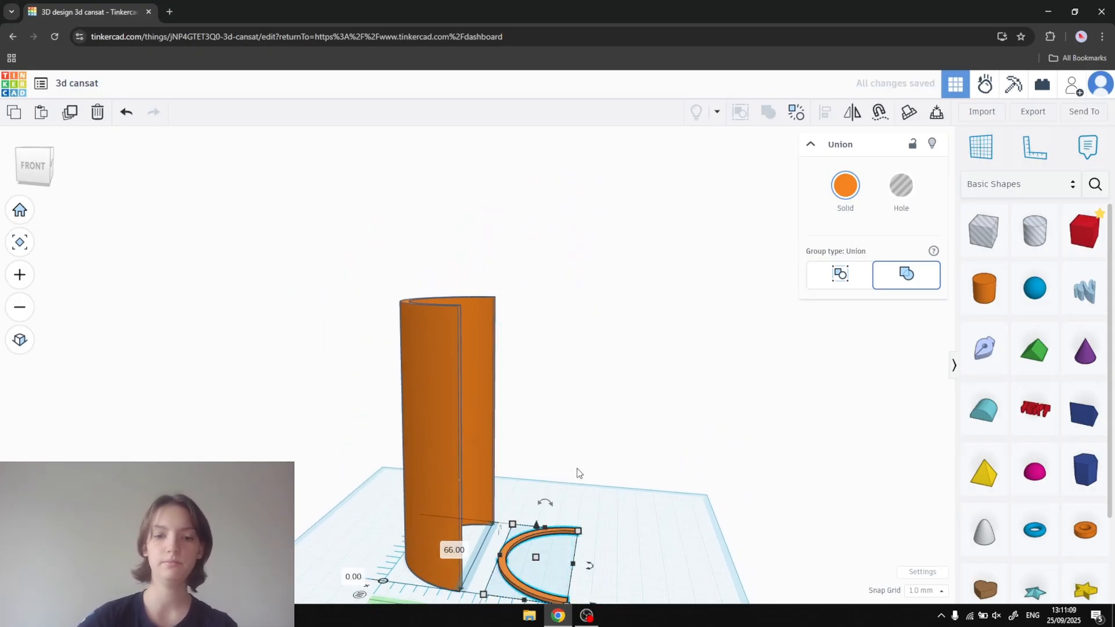
- Ungroup the flattened half ring and set its tube's wall thickness to 2.5
right_click_drag(580, 468, 656, 464)
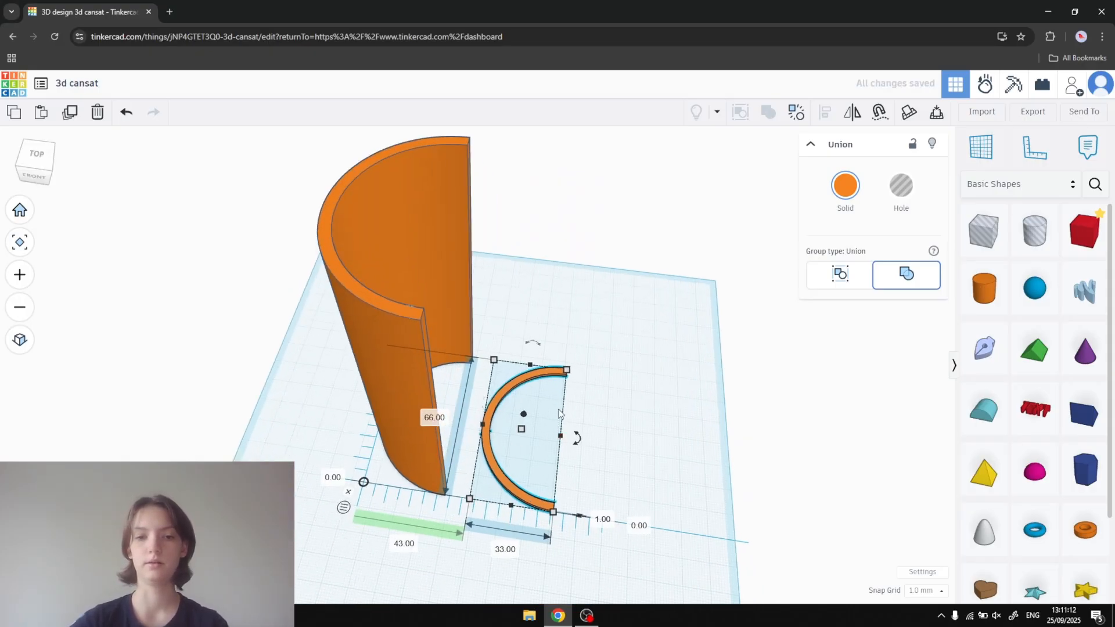
left_click(771, 111)
left_click(584, 318)
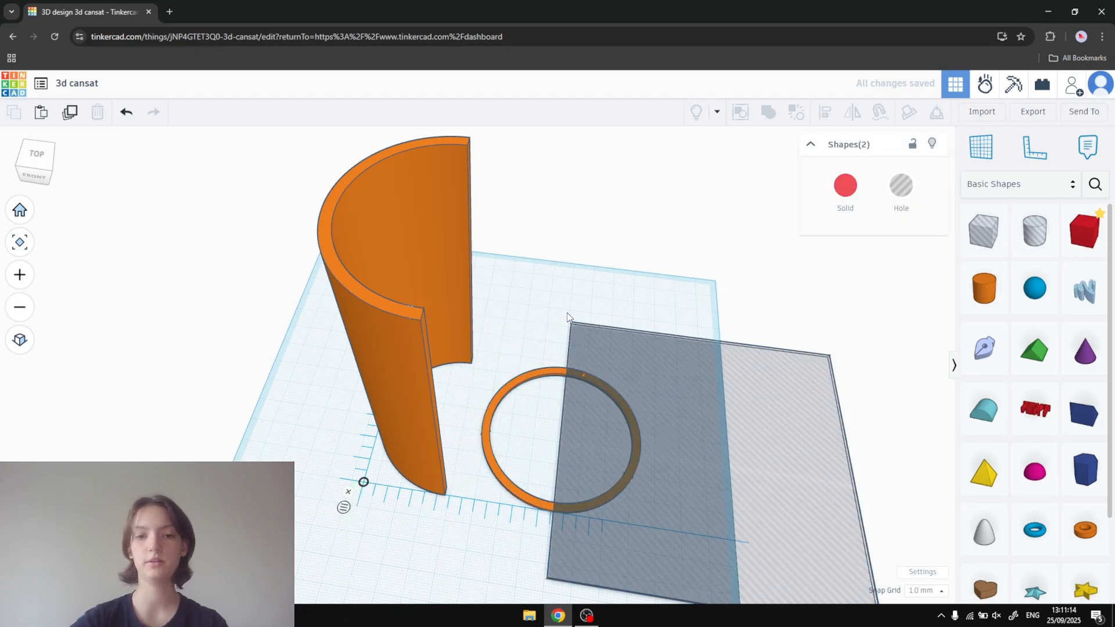
left_click(543, 374)
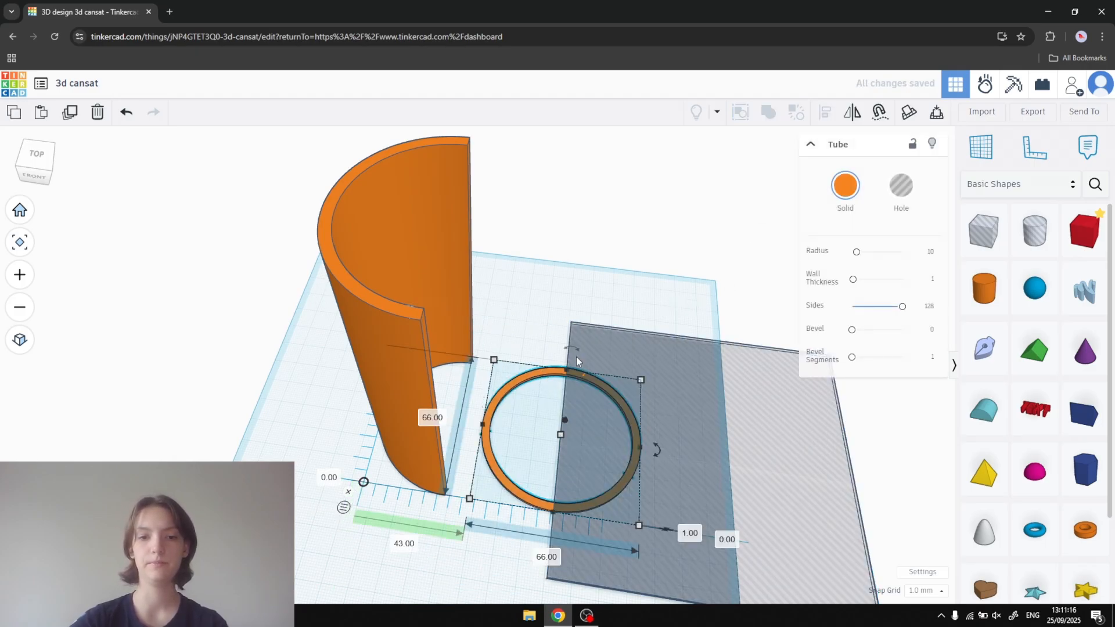
left_click(932, 282)
type("2")
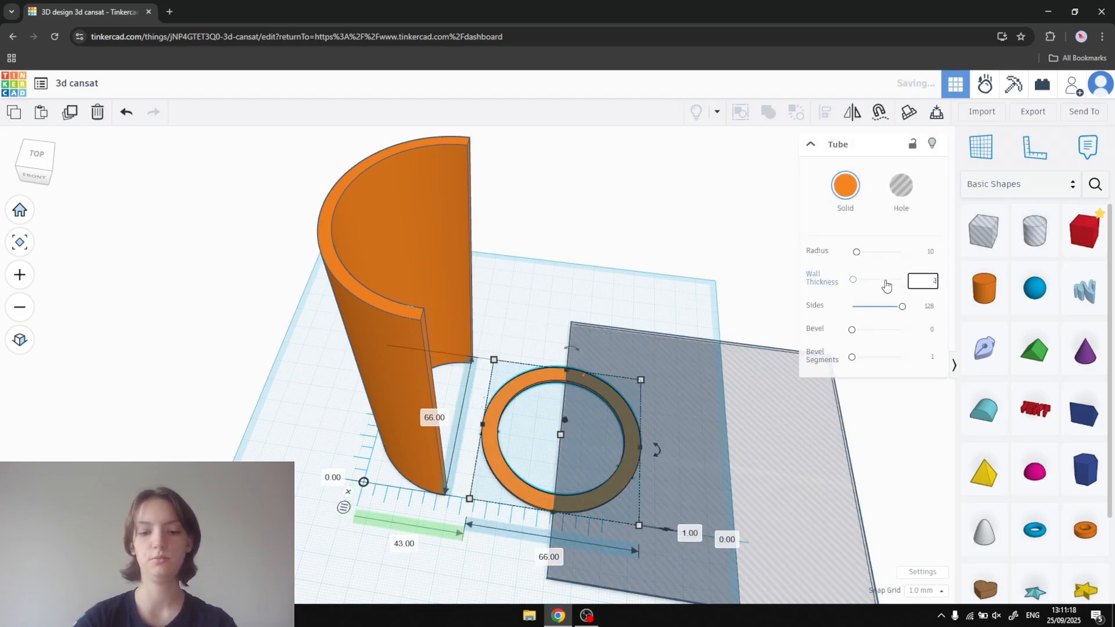
type(".5")
key("Return")
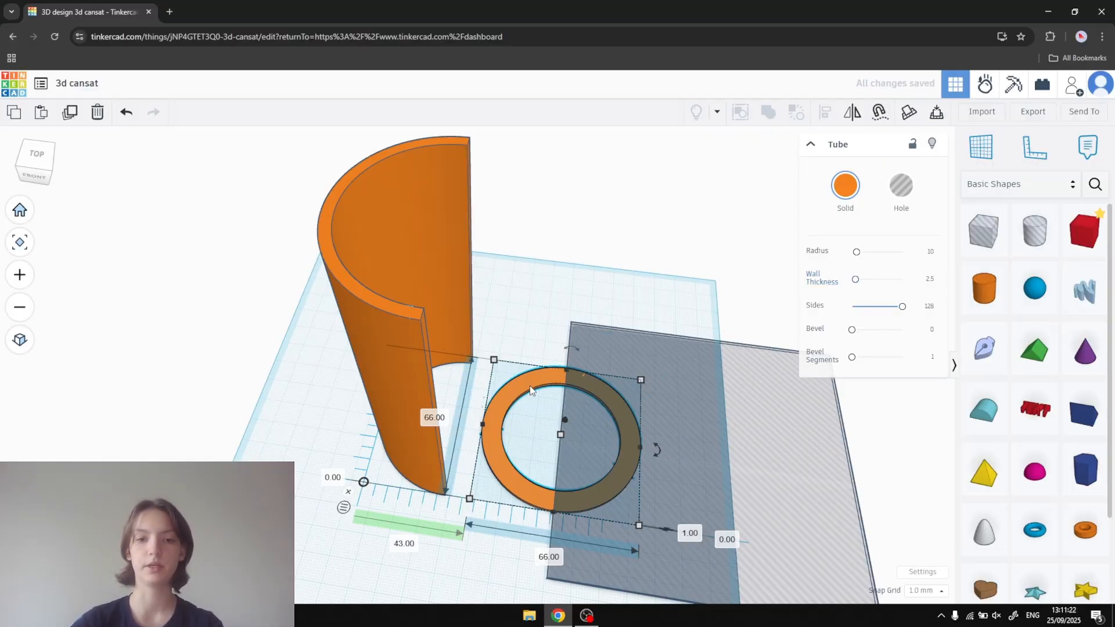
- Regroup the thickened ring with its box hole as a union and move the half ring into the half tube's base
left_click_drag(536, 290, 635, 456)
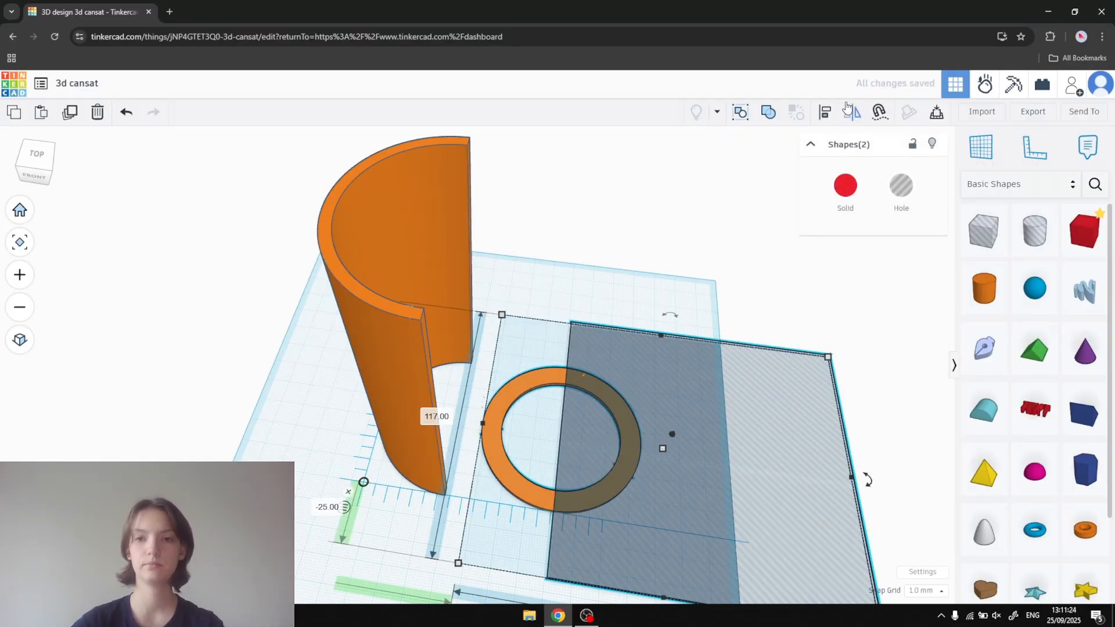
left_click(768, 113)
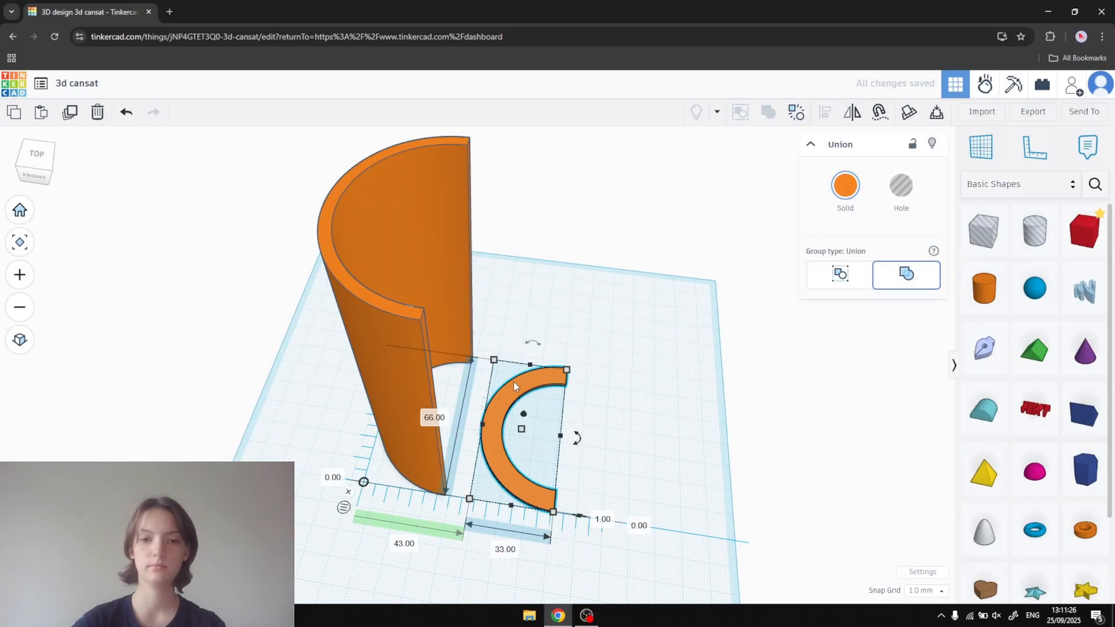
left_click_drag(513, 381, 432, 382)
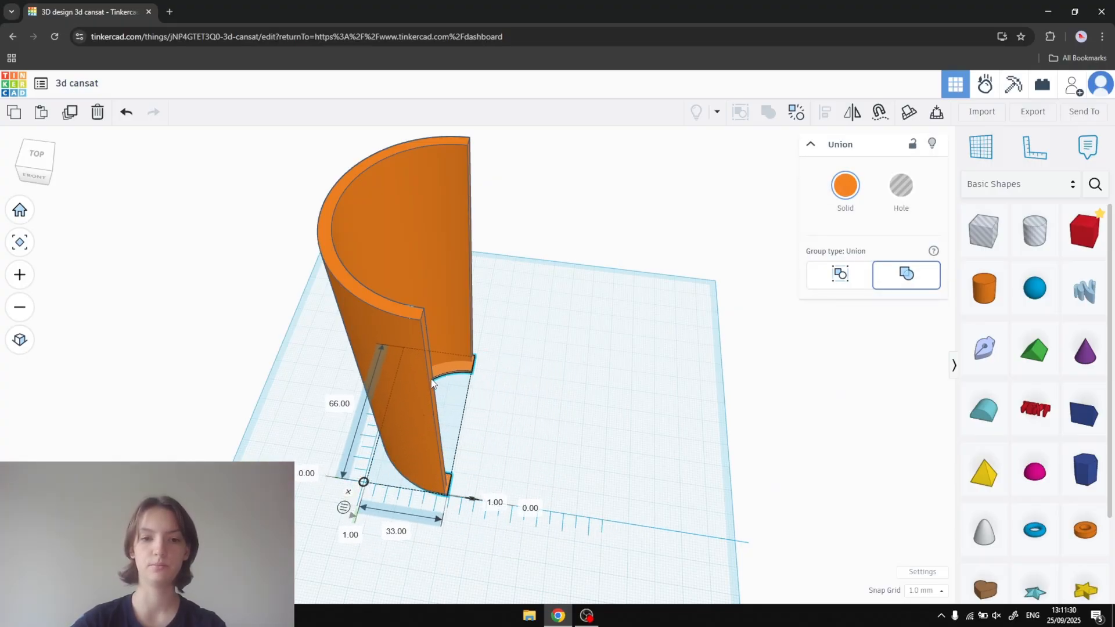
- Combine the half tube and the half ring at its base into one union group
right_click_drag(576, 321, 427, 228)
left_click(458, 214, "shift")
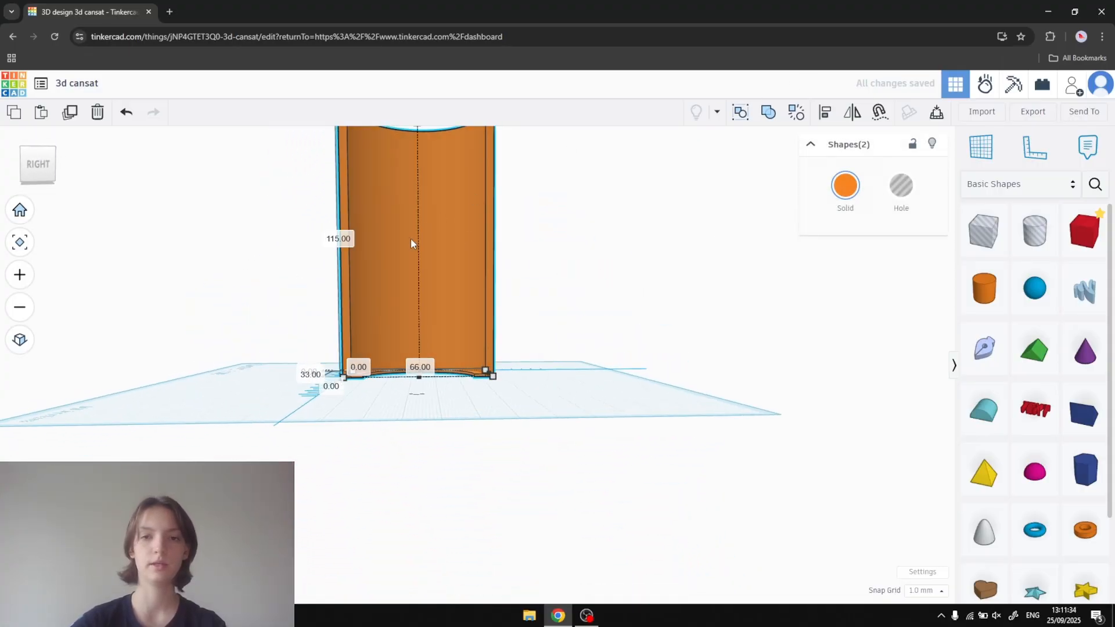
scroll(490, 352, "up", 2)
middle_click_drag(558, 381, 612, 490)
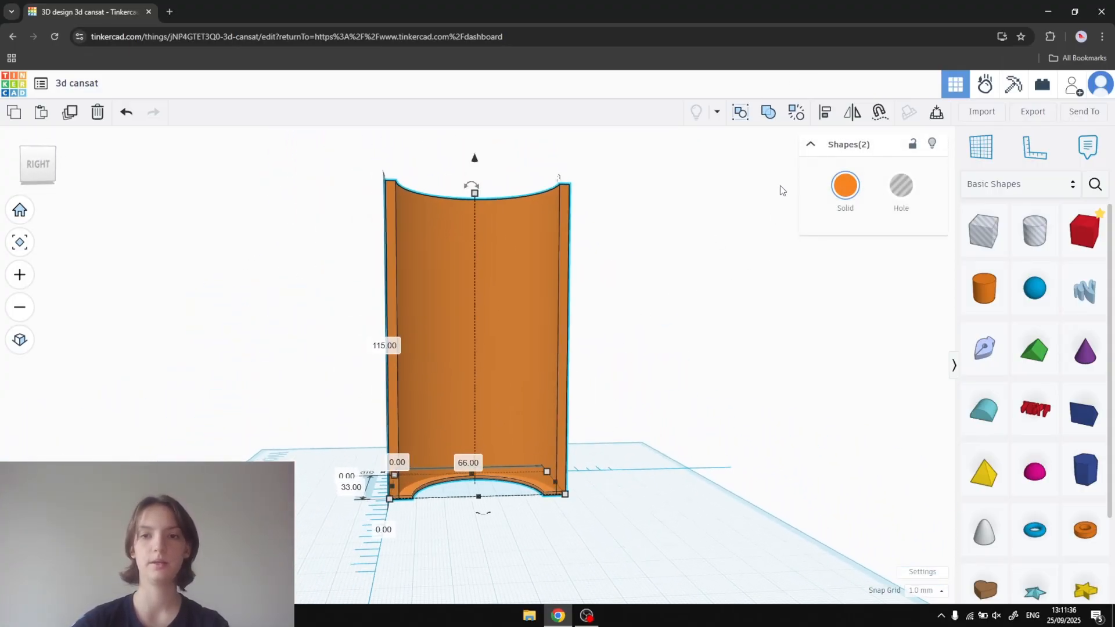
left_click(766, 115)
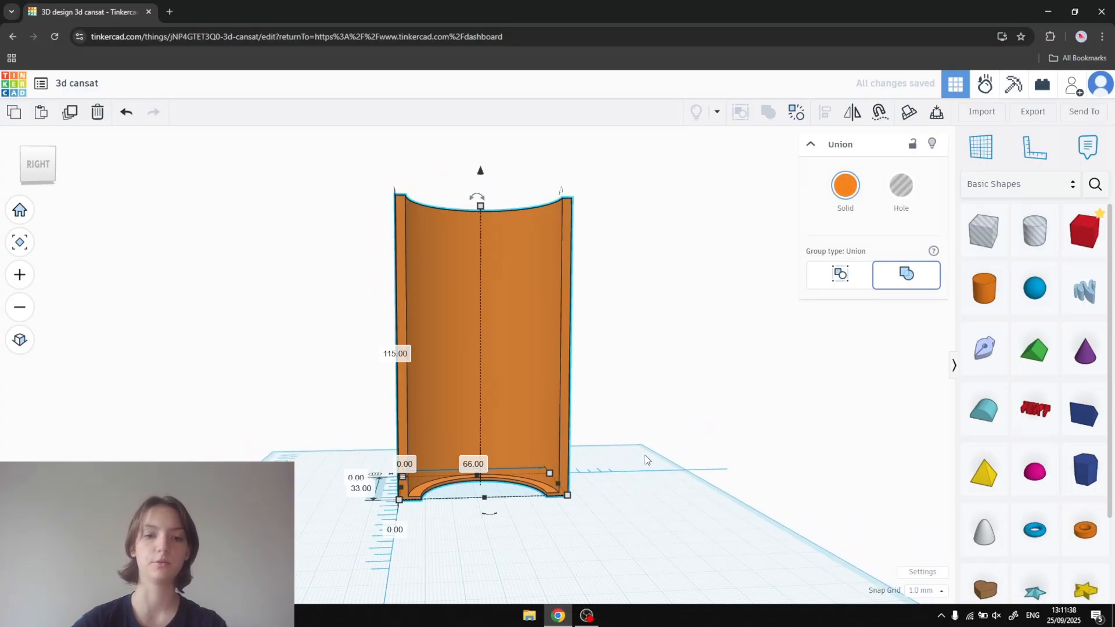
- Paste a copy of the half shell, rotate it to face the original and complete the cylinder, and delete the copy
right_click_drag(642, 481, 631, 517)
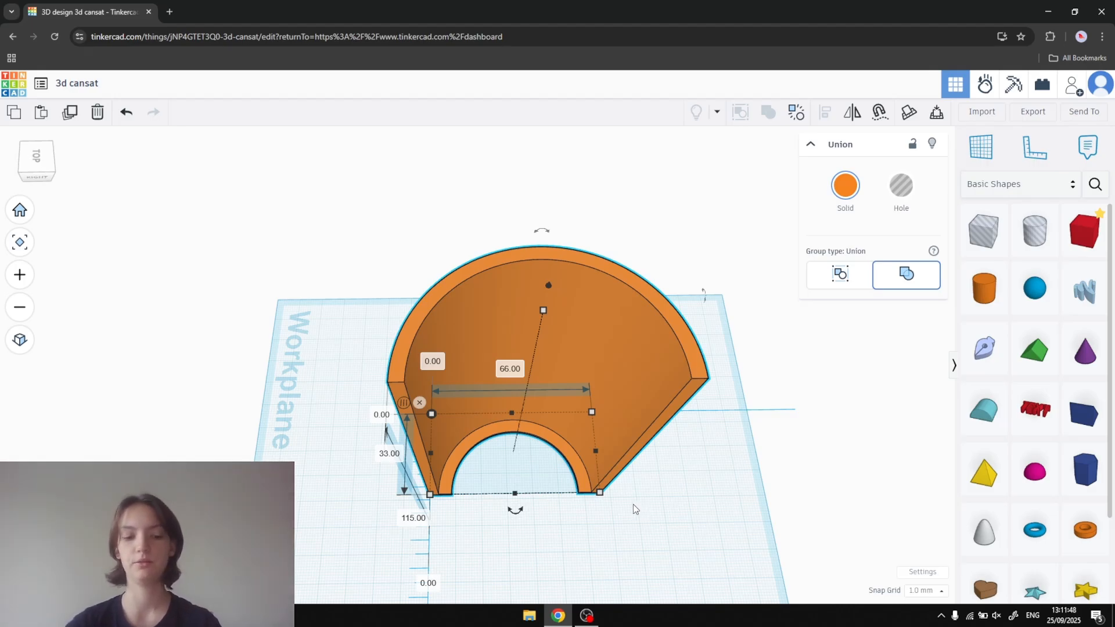
key("ctrl+v")
left_click_drag(604, 513, 717, 380)
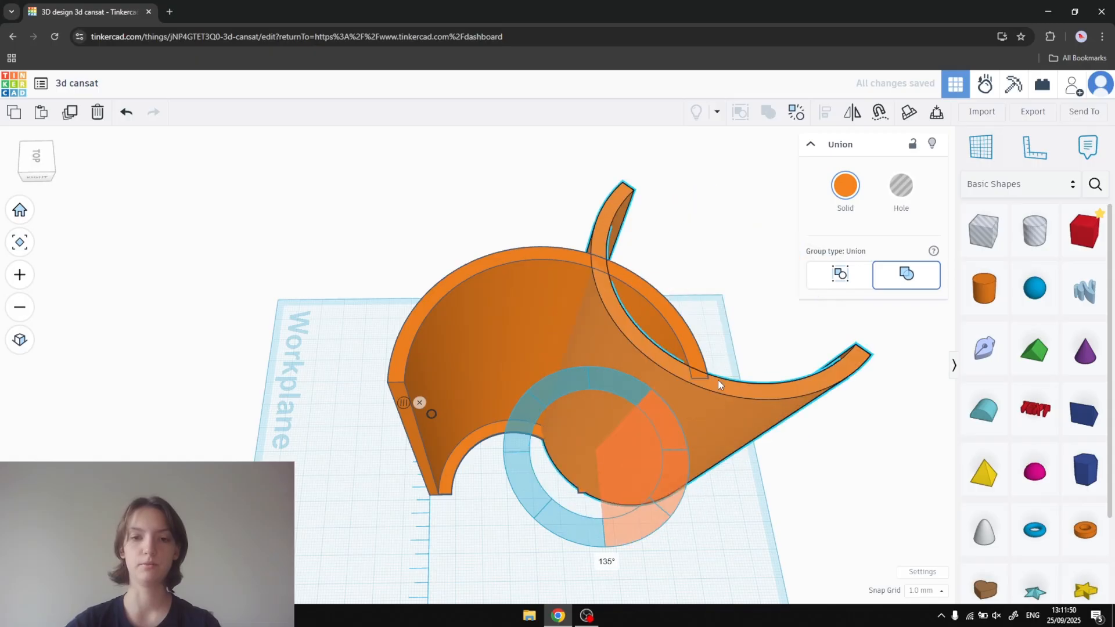
left_click_drag(668, 347, 616, 320)
left_click_drag(706, 397, 570, 552)
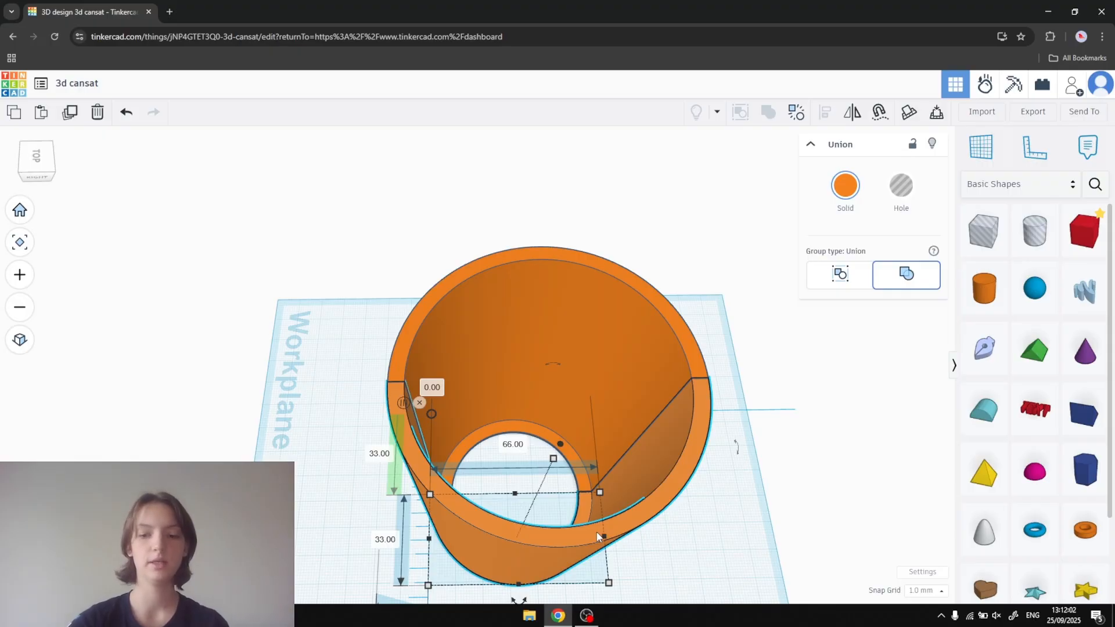
key("Delete")
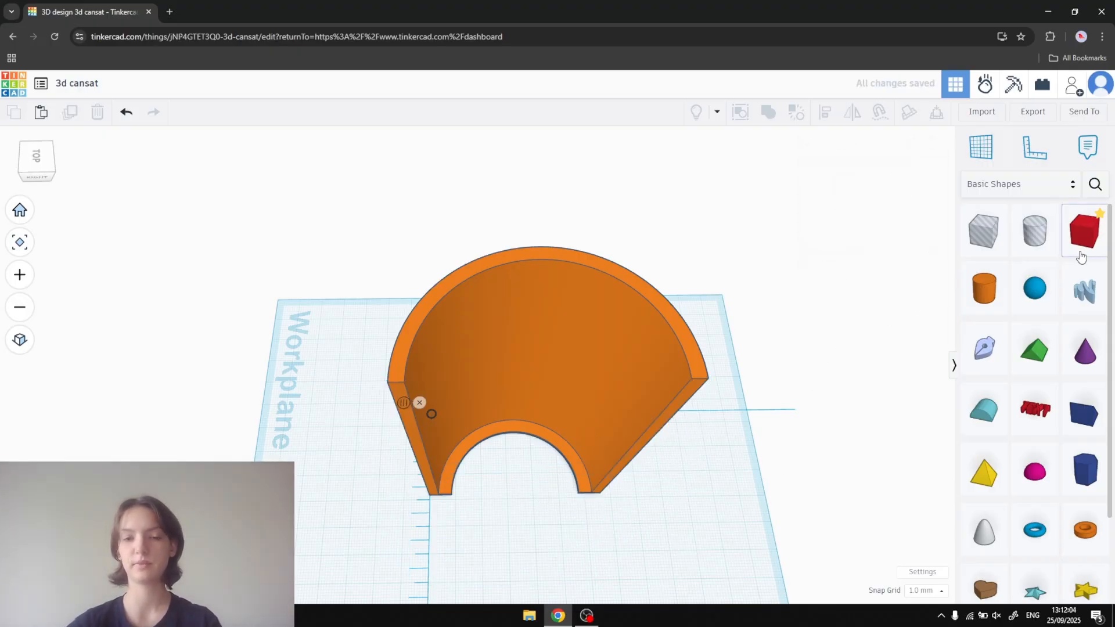
- Add a box next to the half shell's open edge and set its height to 115 mm
left_click_drag(1079, 236, 609, 548)
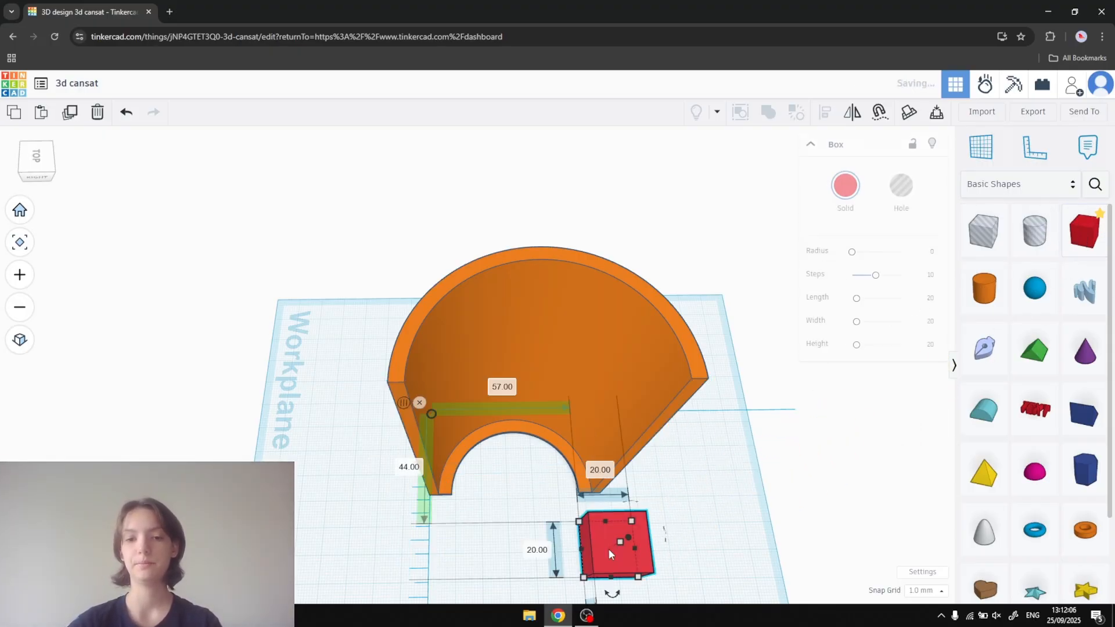
right_click_drag(679, 510, 693, 438)
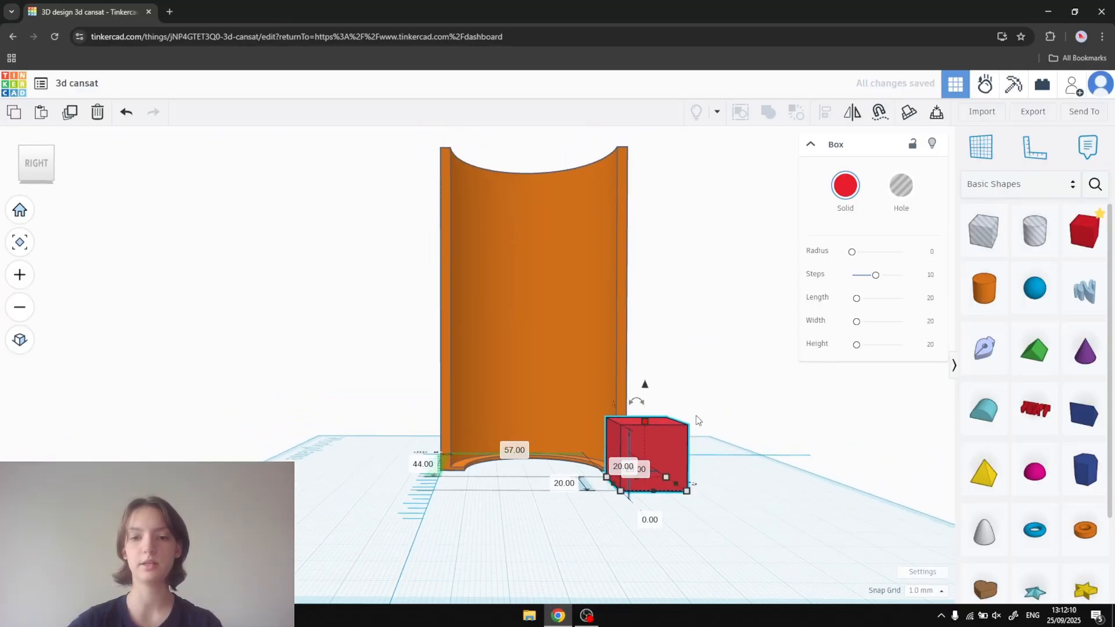
scroll(670, 458, "up", 3)
right_click_drag(688, 443, 672, 431)
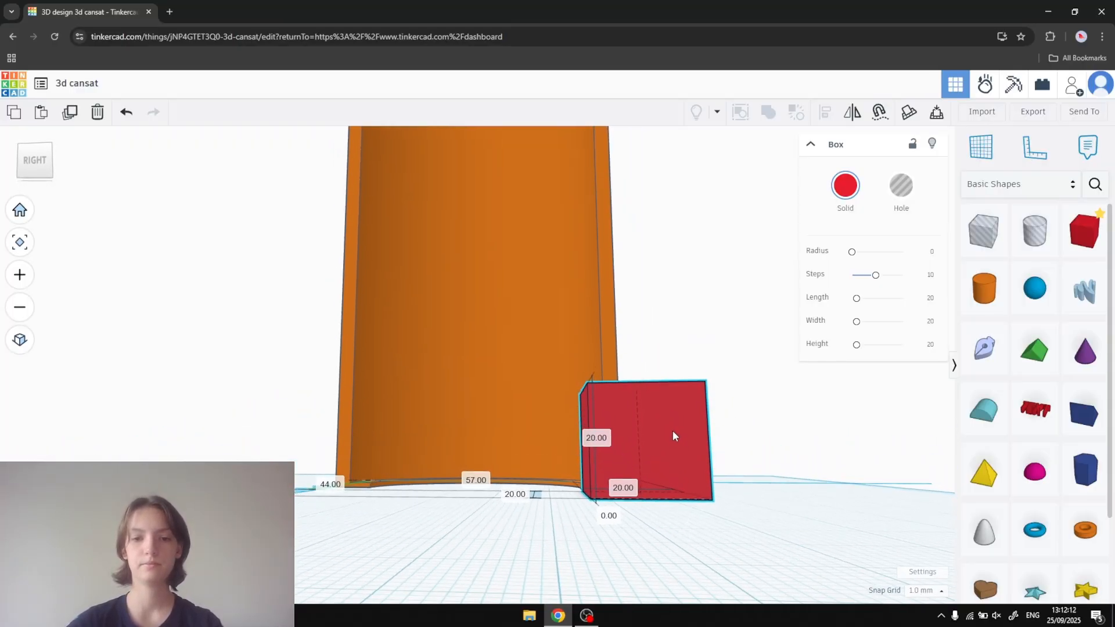
left_click(604, 441)
type("115")
key("Return")
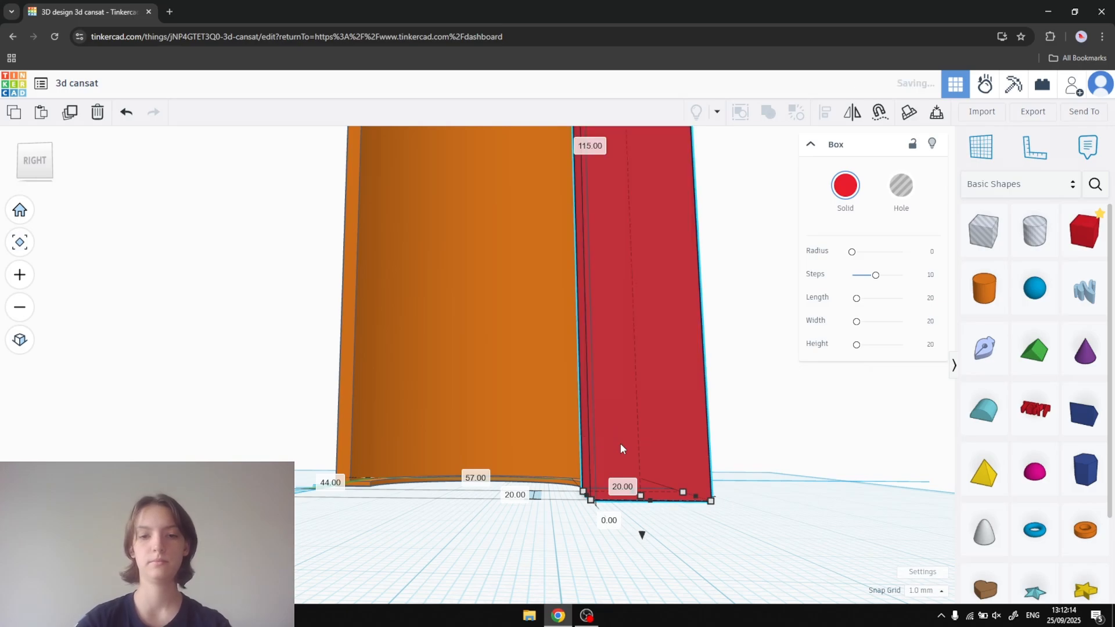
- Set both the width and the length of the tall box to 2 mm
left_click(624, 487)
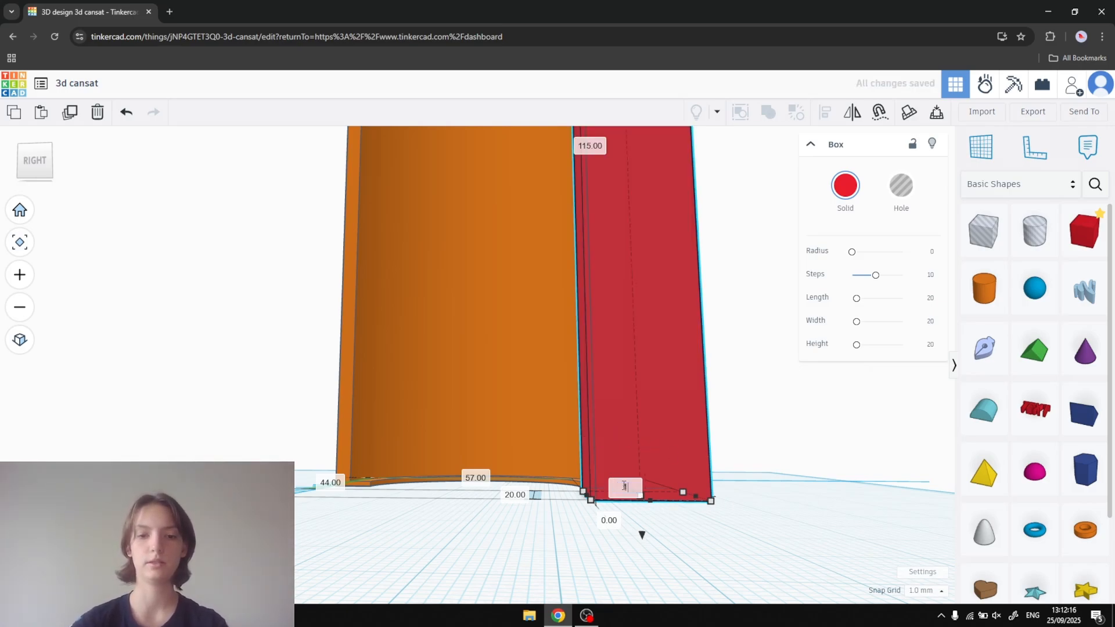
key("Return")
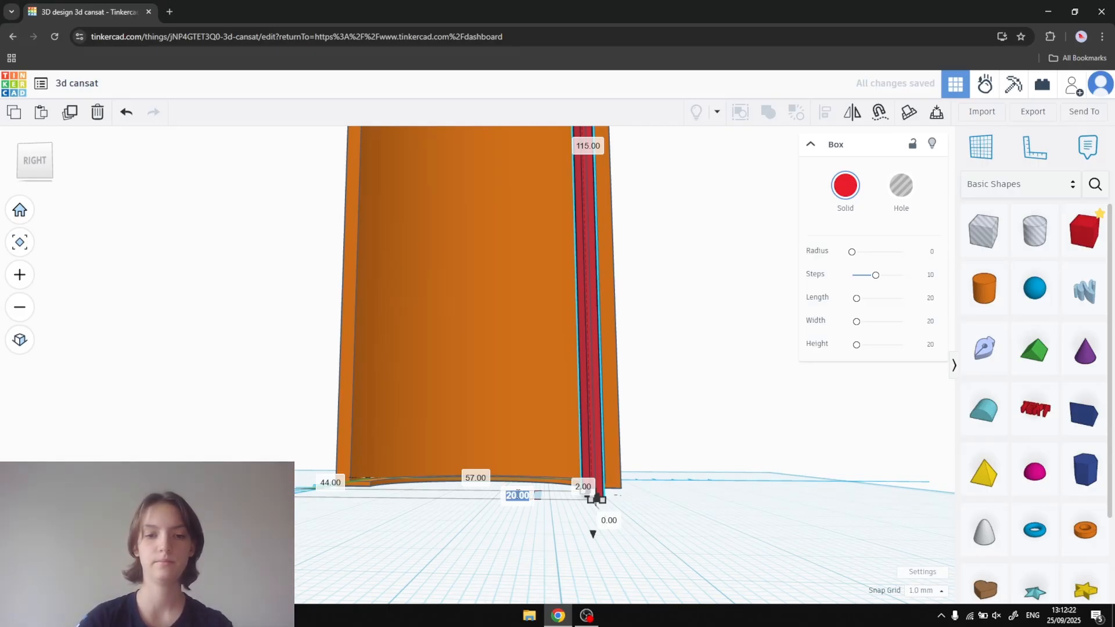
type("2")
key("Return")
- Set the snap grid to 0.1 mm and deselect the thin box
right_click_drag(760, 374, 679, 415)
scroll(672, 434, "up", 3)
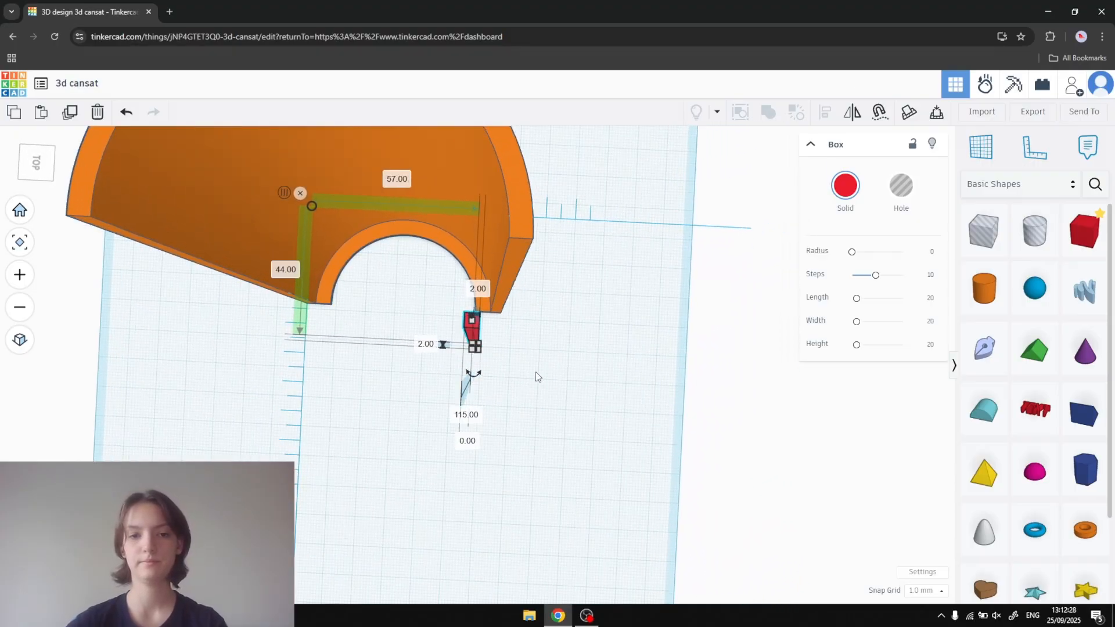
left_click(925, 591)
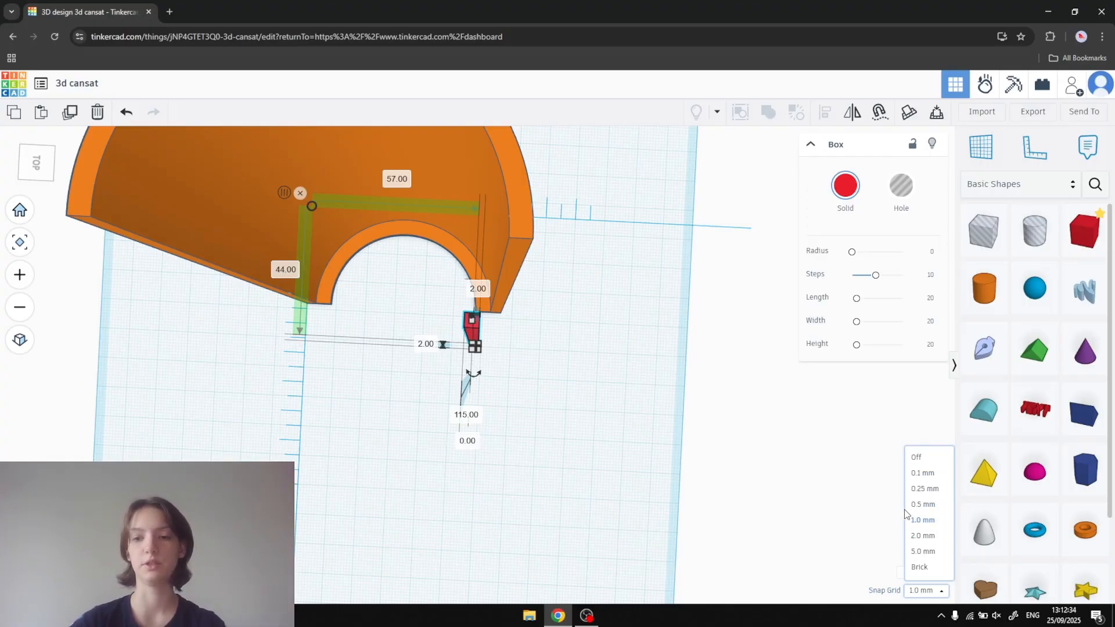
left_click(915, 474)
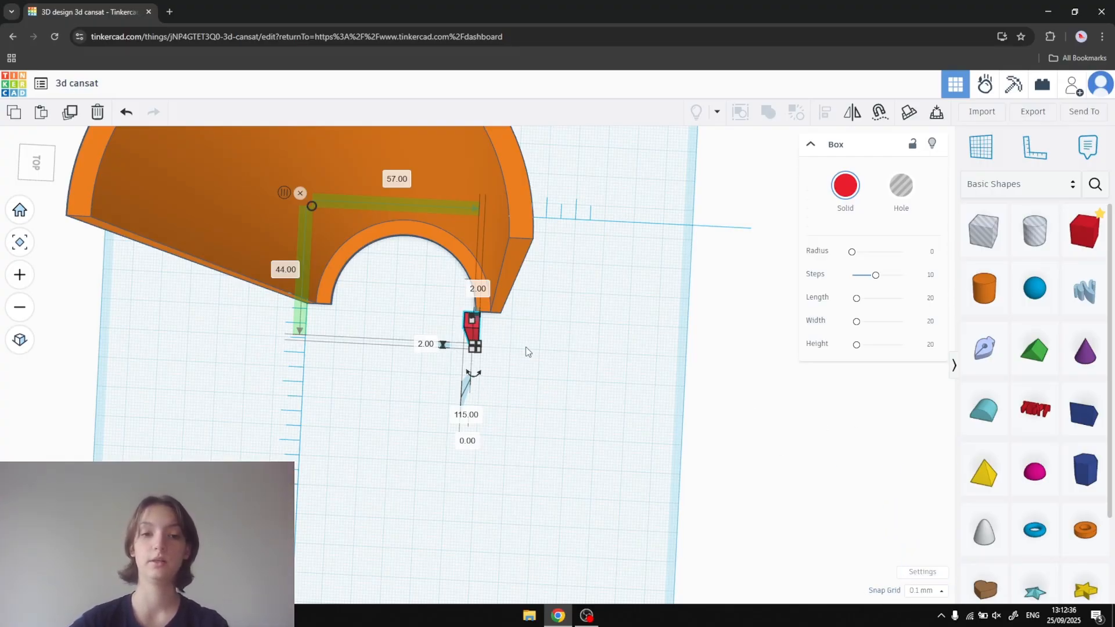
scroll(525, 348, "up", 3)
middle_click_drag(526, 353, 525, 396)
left_click(542, 419)
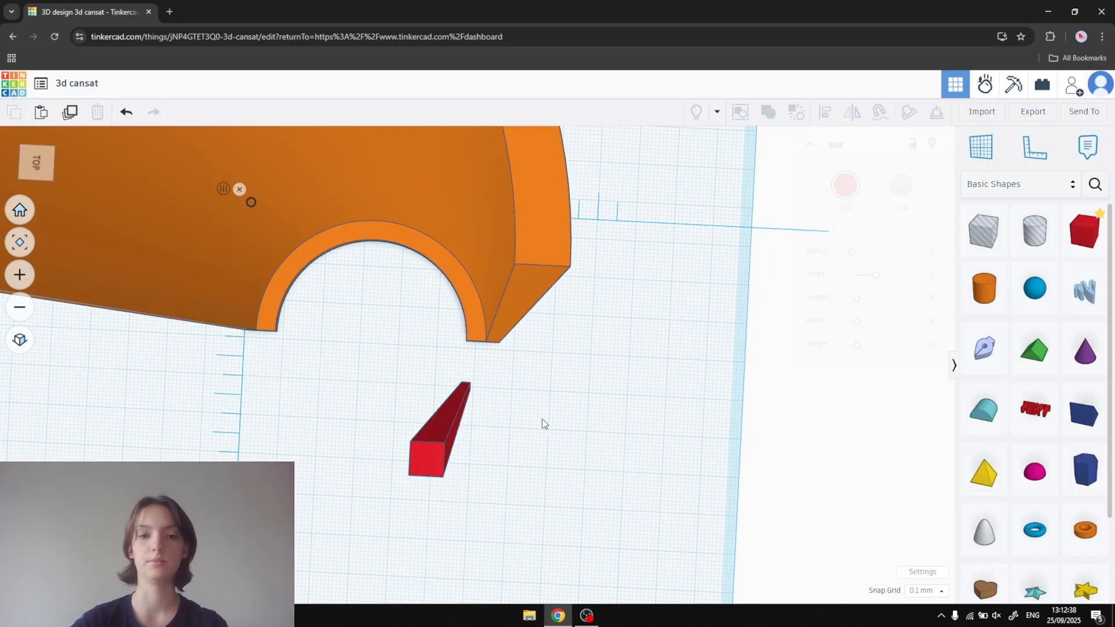
- Move the thin box against the half shell's open edge, aligned with the outer corner of the wall
left_click_drag(448, 419, 535, 295)
scroll(535, 296, "up", 3)
middle_click_drag(533, 309, 534, 333)
scroll(500, 322, "down", 2)
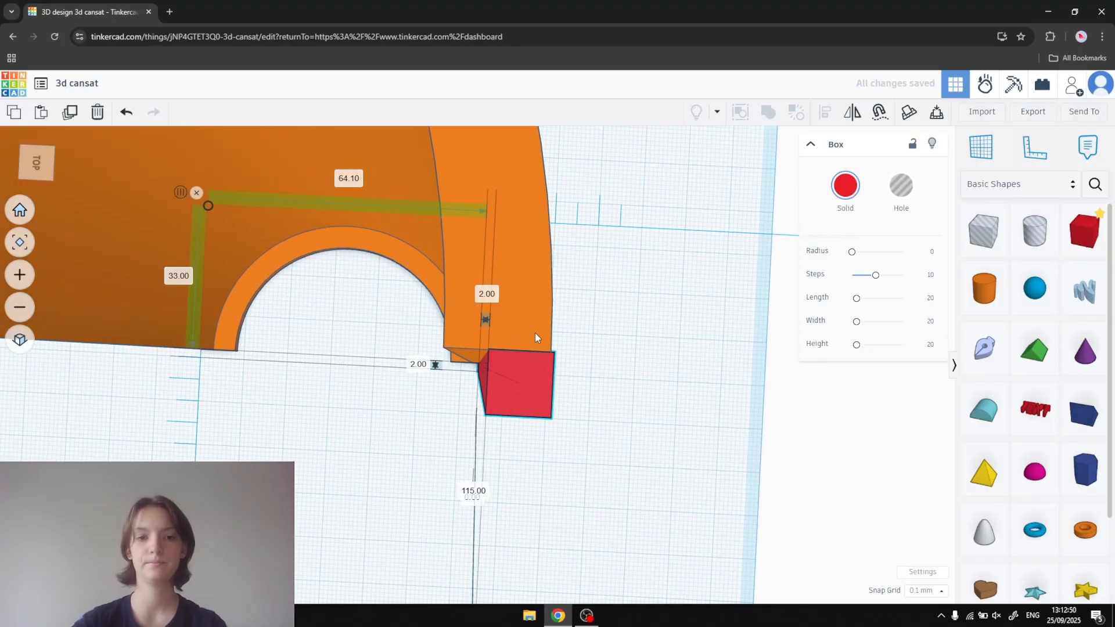
left_click(518, 312)
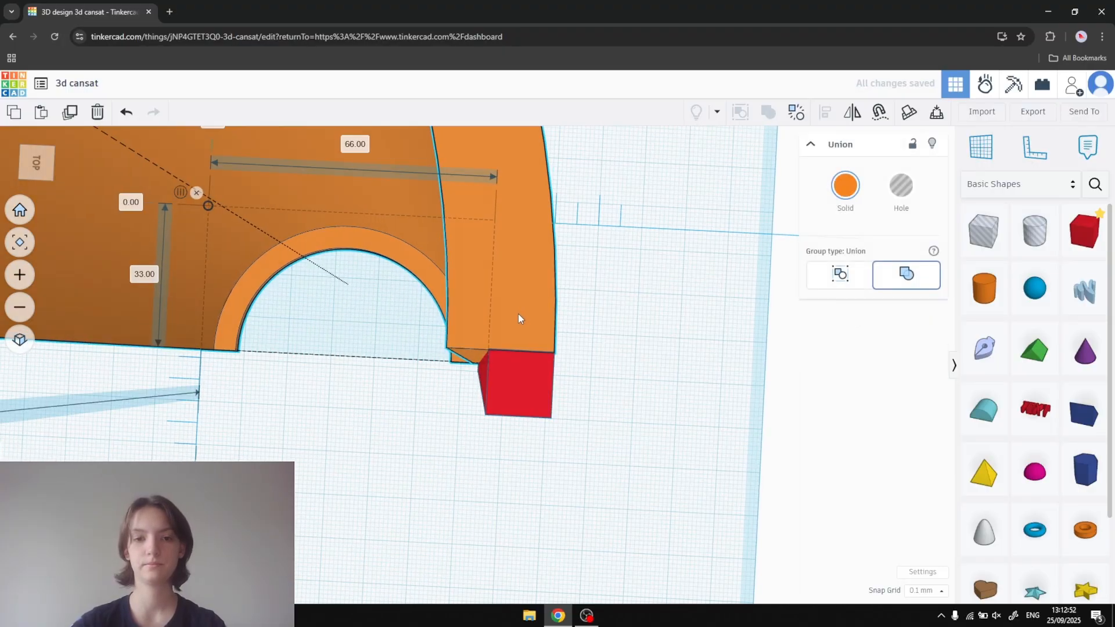
left_click(527, 371)
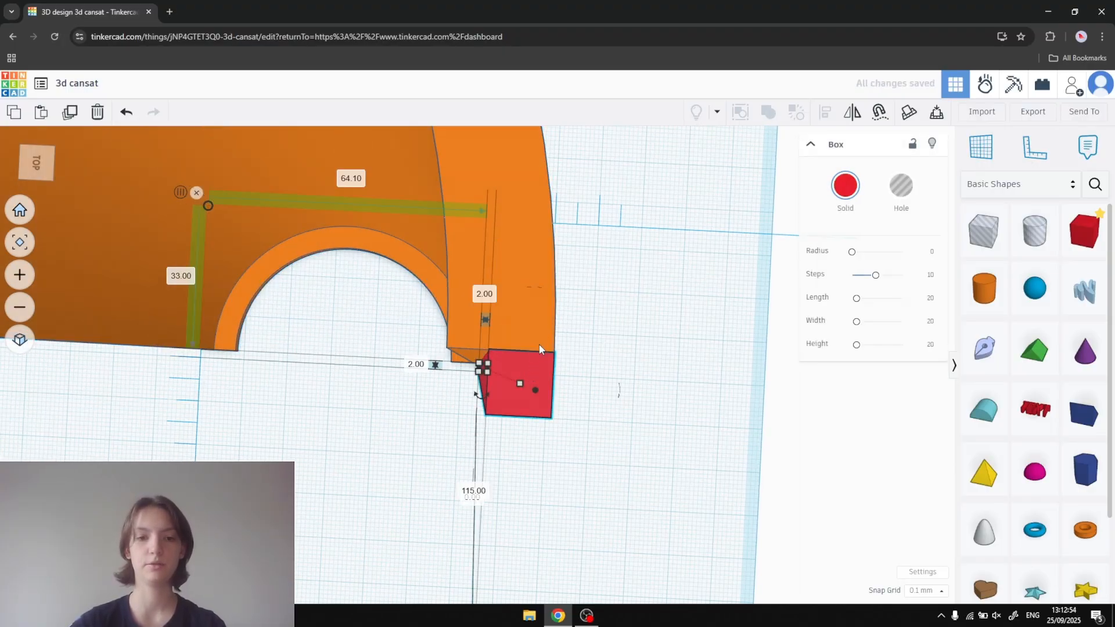
- Duplicate the thin box and move the copy away from the shell's edge as a spare
key("ctrl+c")
key("ctrl+v")
left_click_drag(566, 368, 29, 368)
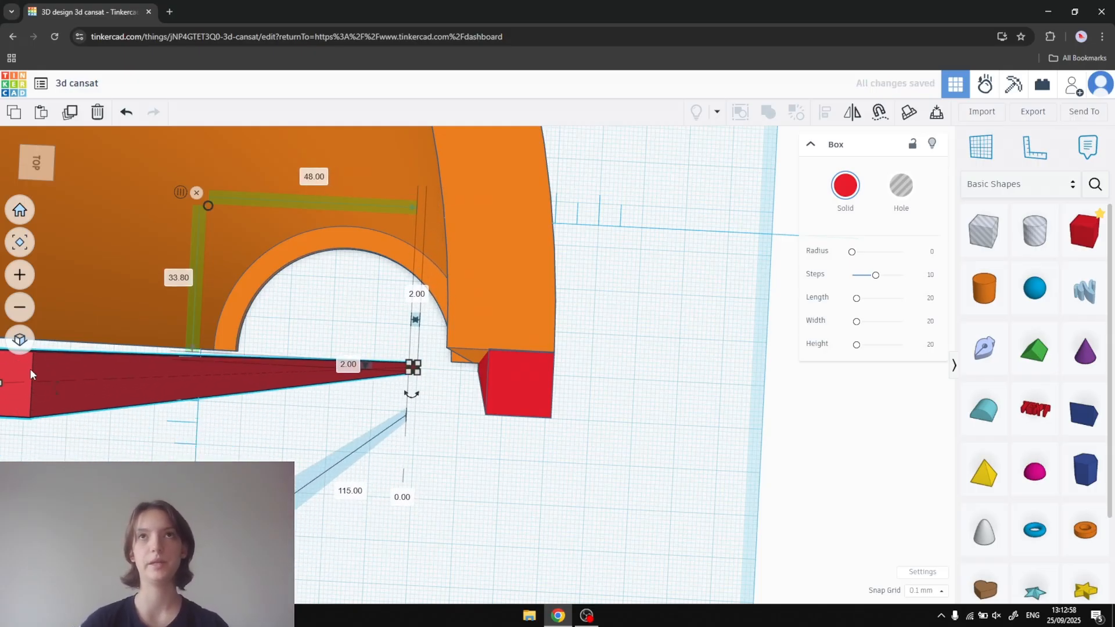
left_click(529, 381)
left_click_drag(529, 375, 534, 309)
left_click(464, 318, "shift")
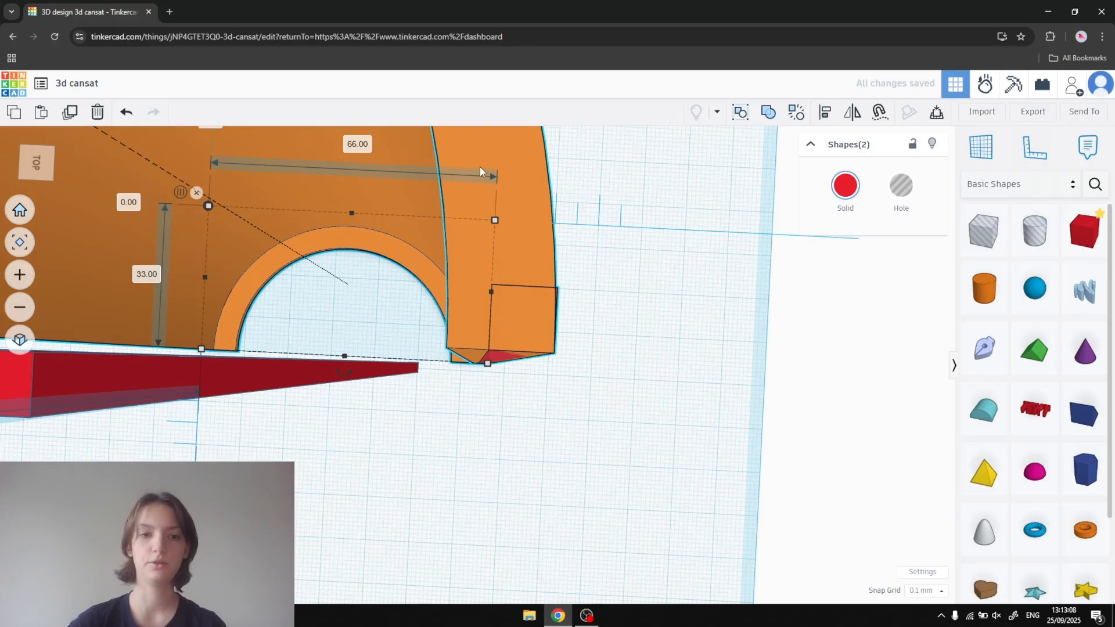
left_click(503, 371)
key("ctrl+z")
- Turn the thin box into a hole, move it into the shell's edge, and union it with the shell to cut a notch
left_click(539, 367)
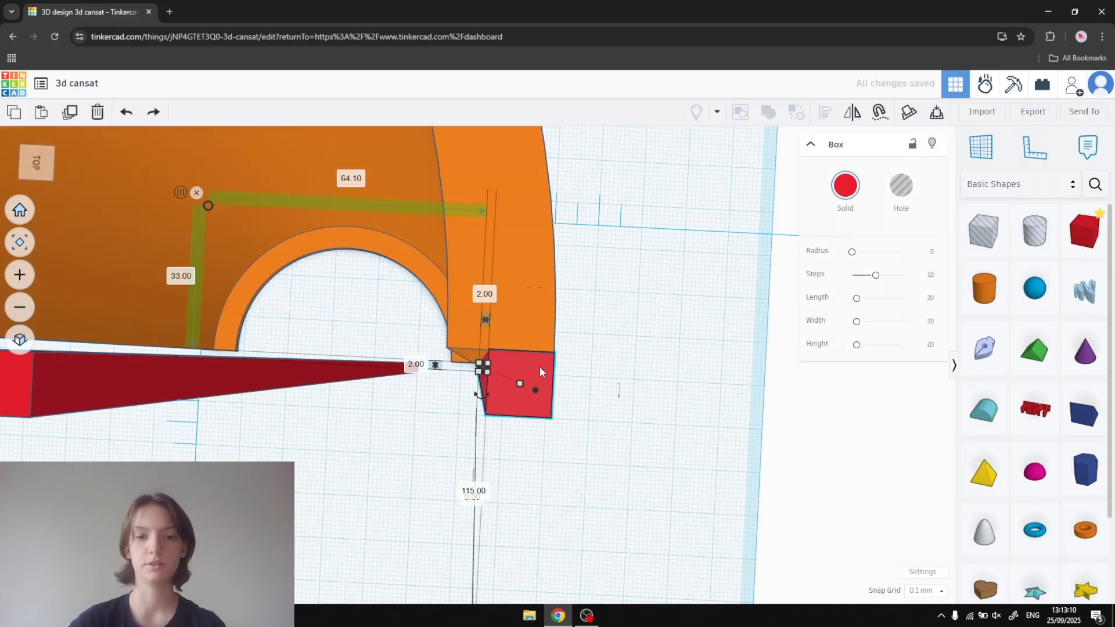
left_click(920, 199)
left_click_drag(545, 367, 548, 295)
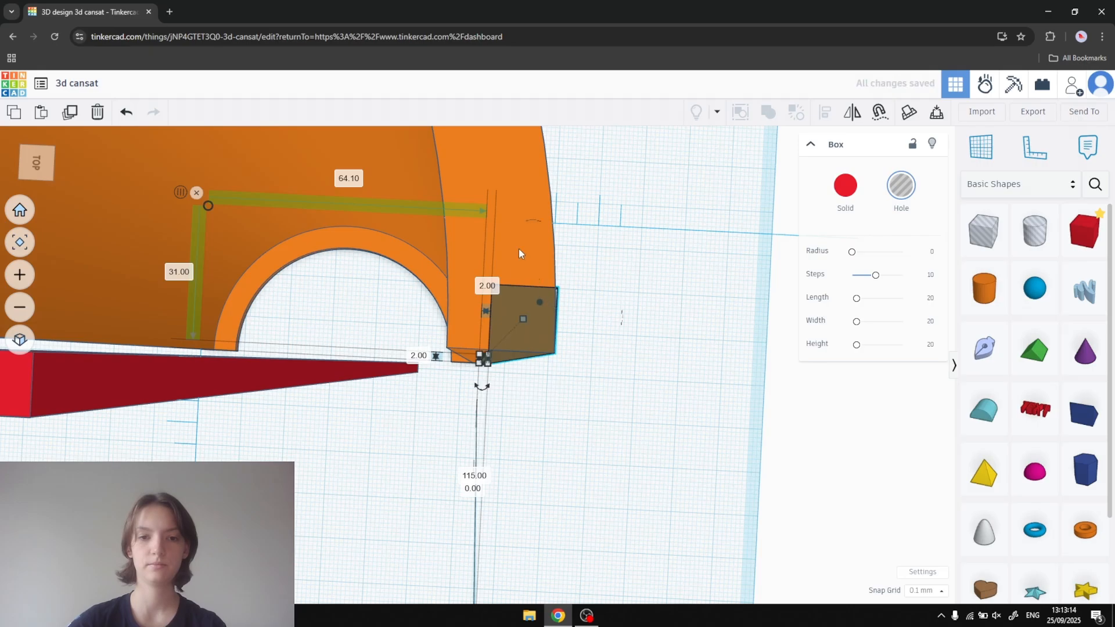
left_click(506, 222, "shift")
left_click(768, 112)
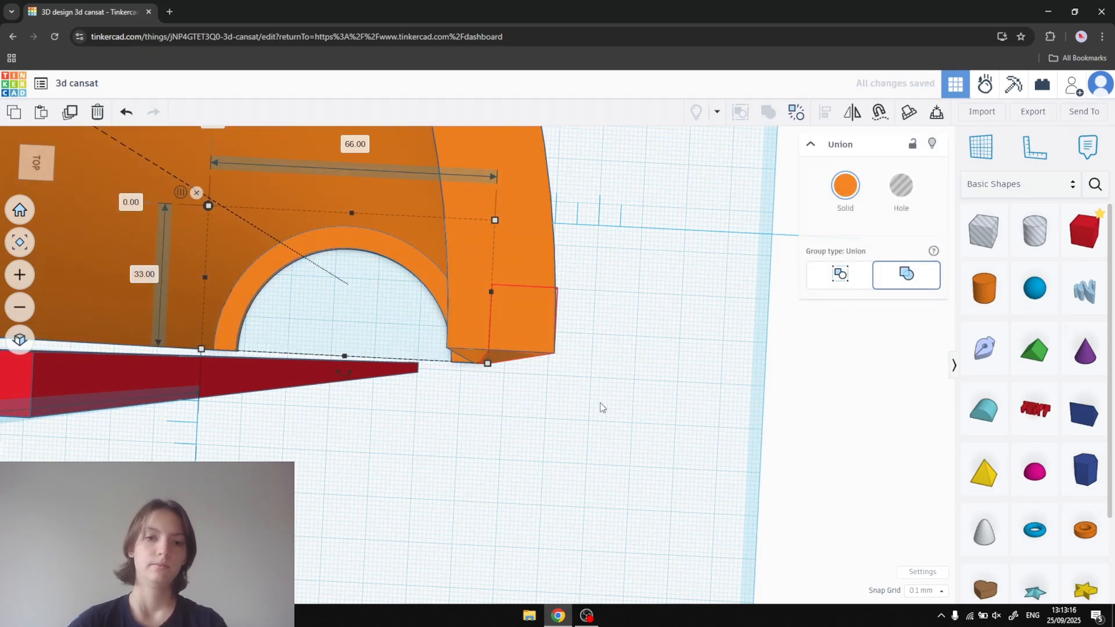
- Move the spare thin box below the half shell's opposite open edge, near the outer corner
scroll(572, 384, "down", 2)
middle_click_drag(569, 384, 662, 389)
right_click_drag(660, 388, 573, 420)
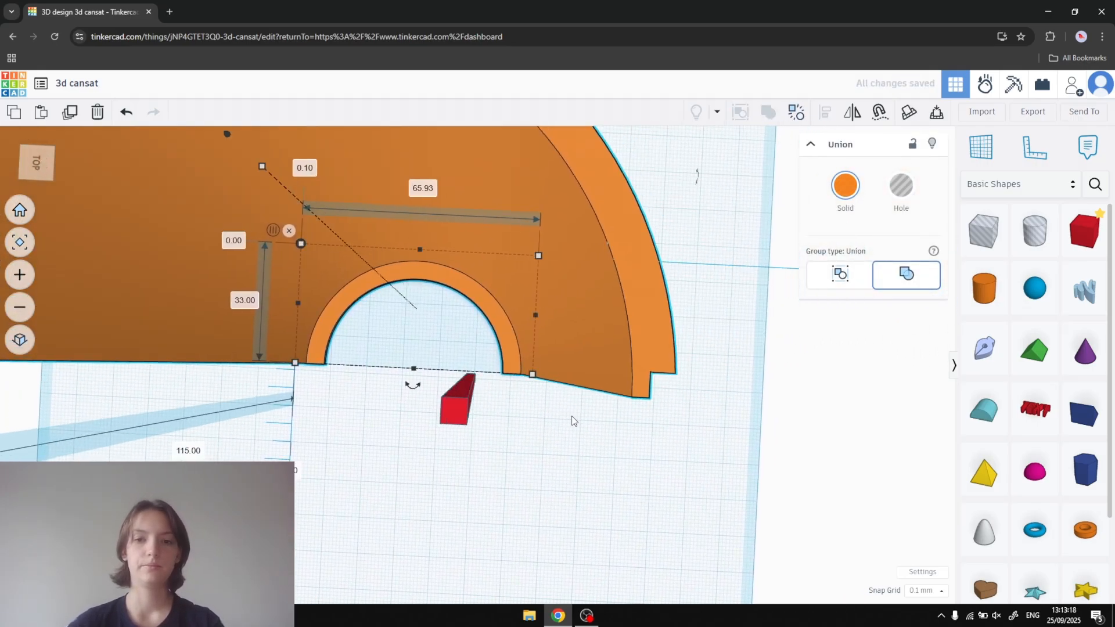
right_click_drag(482, 444, 594, 417)
left_click_drag(595, 416, 236, 420)
right_click_drag(235, 421, 552, 447)
scroll(552, 447, "down", 3)
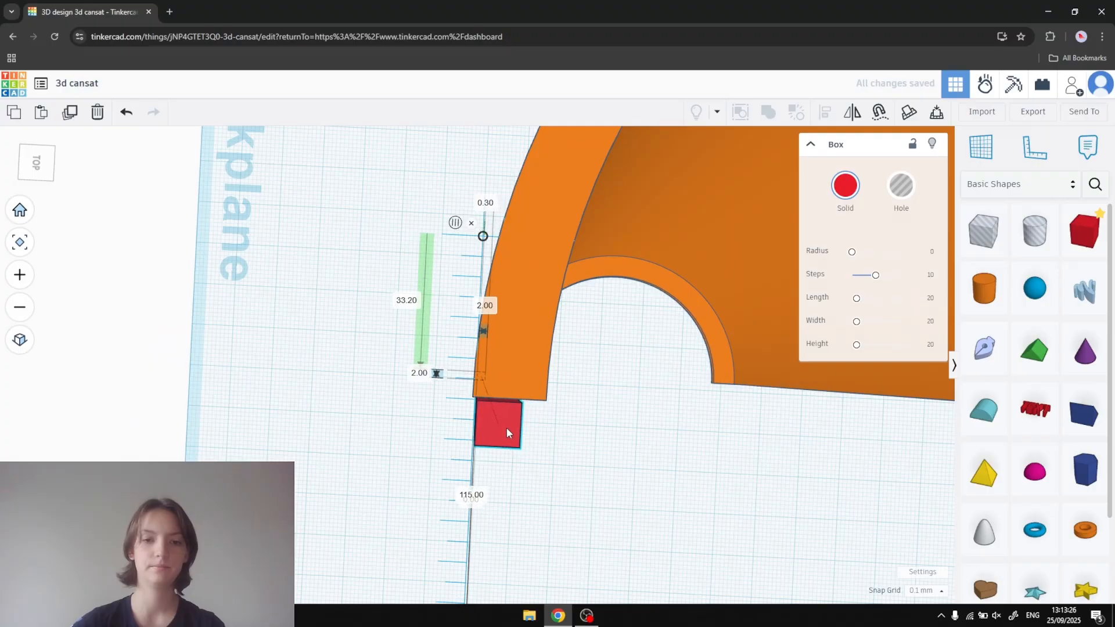
- Align the spare box flush with the outer corner of that edge and union it with the half shell
right_click_drag(535, 436, 586, 465)
middle_click_drag(586, 464, 572, 448)
scroll(571, 448, "down", 1)
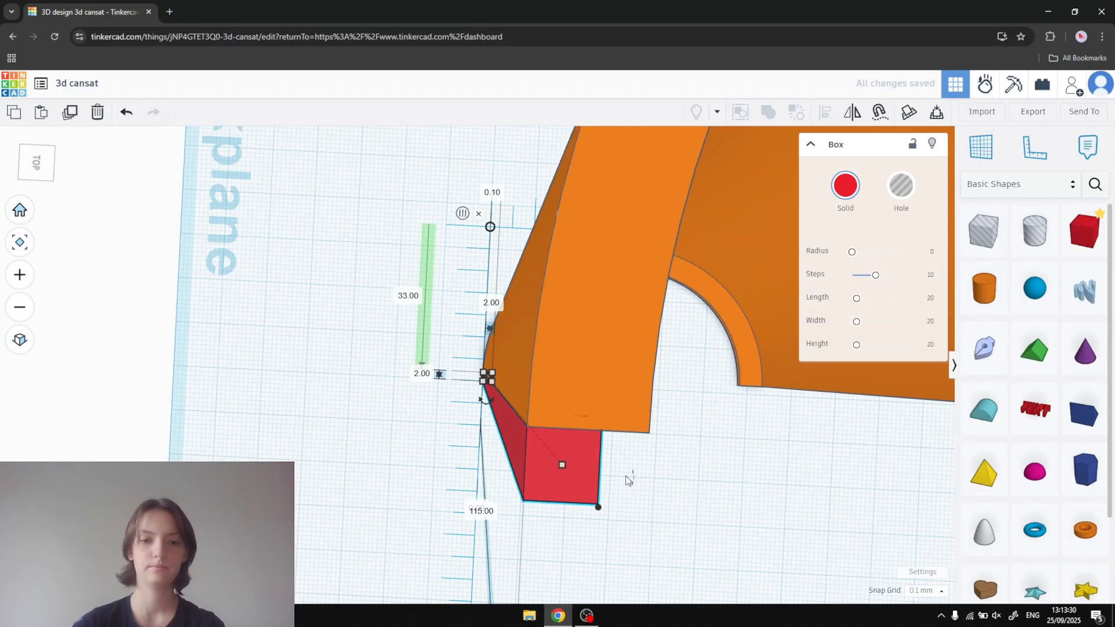
middle_click_drag(628, 475, 612, 469)
right_click_drag(612, 469, 528, 424)
left_click(350, 245, "shift")
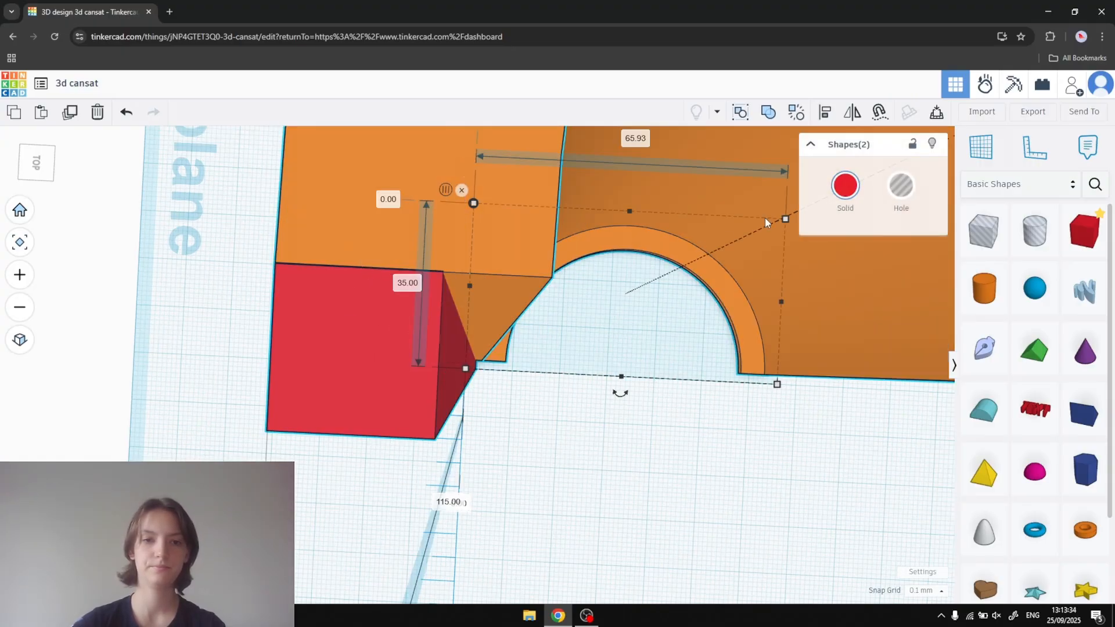
left_click(767, 112)
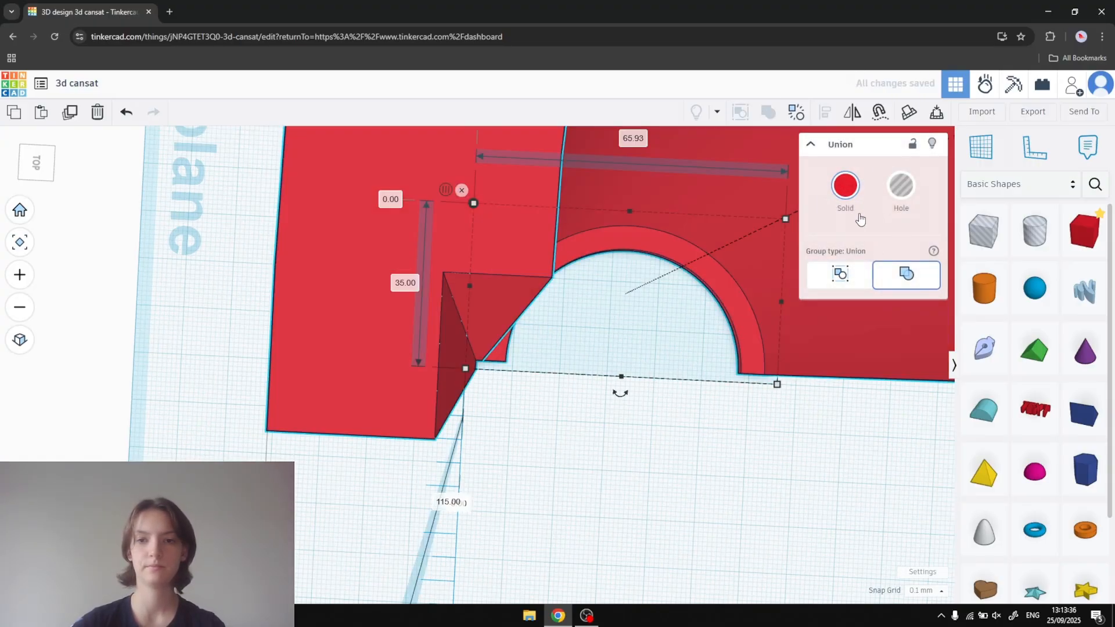
- Set the solid colour of the combined shell to orange and deselect it
left_click(846, 187)
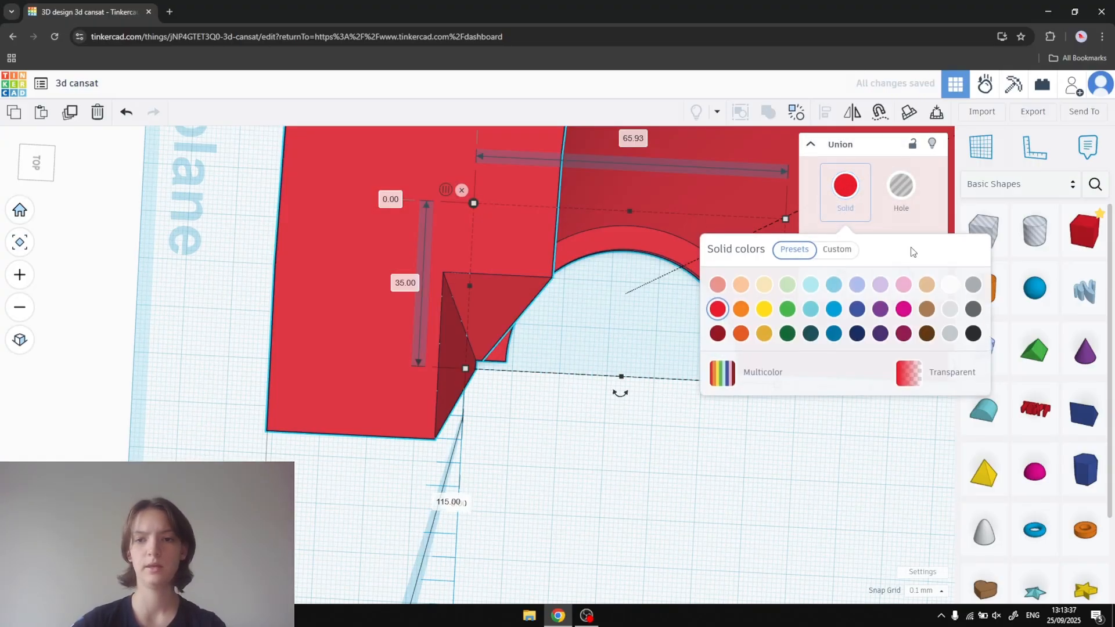
left_click(739, 308)
left_click(642, 451)
right_click_drag(642, 450, 783, 155)
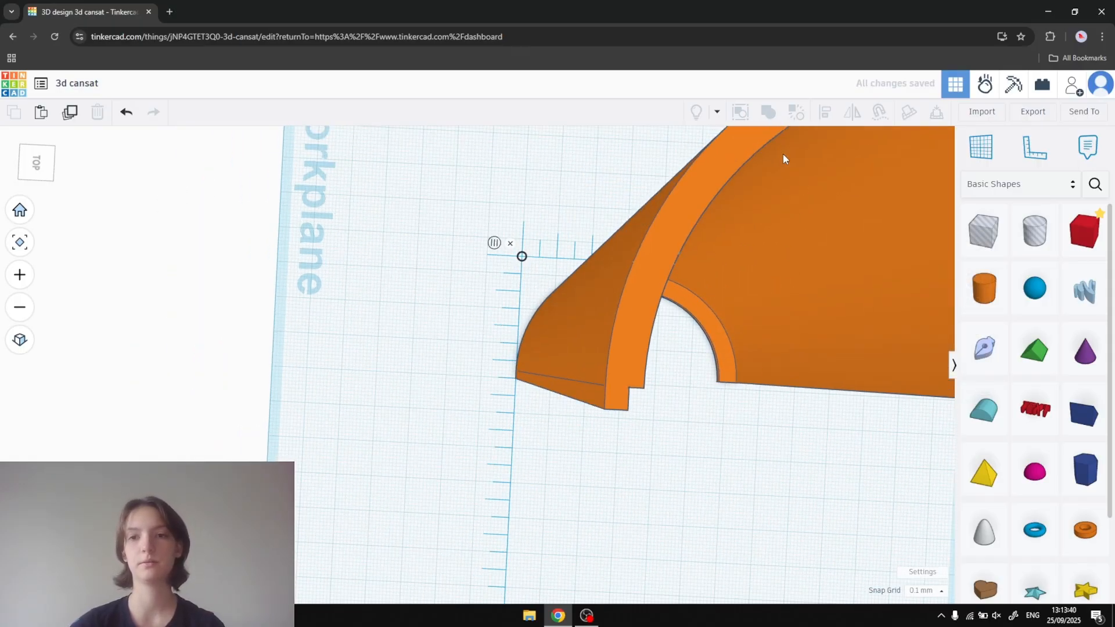
- Try green and turquoise as the shell's solid colour and restore orange
left_click(721, 257)
left_click(845, 185)
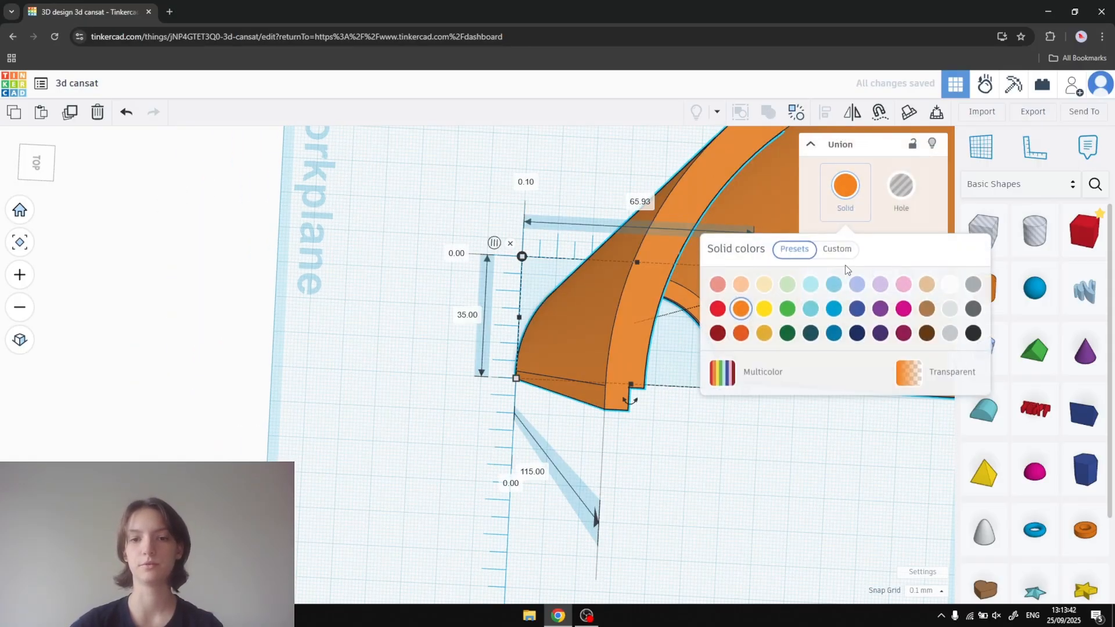
left_click(787, 308)
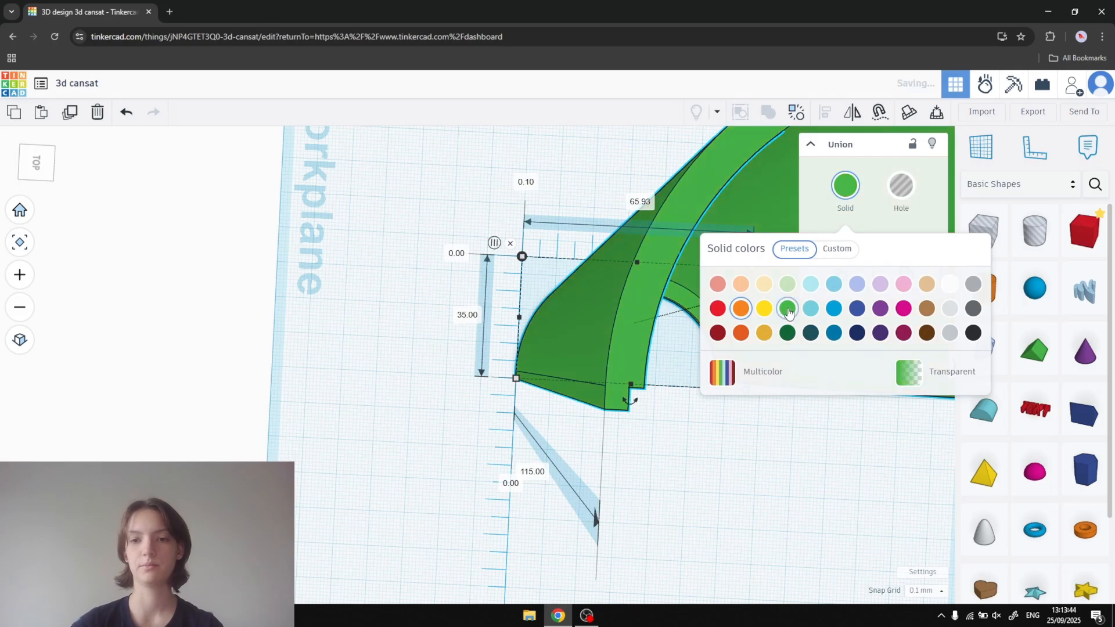
left_click(811, 308)
left_click(741, 308)
left_click(765, 431)
- Duplicate the finished half shell and move the copy in front of the original
scroll(761, 374, "up", 5)
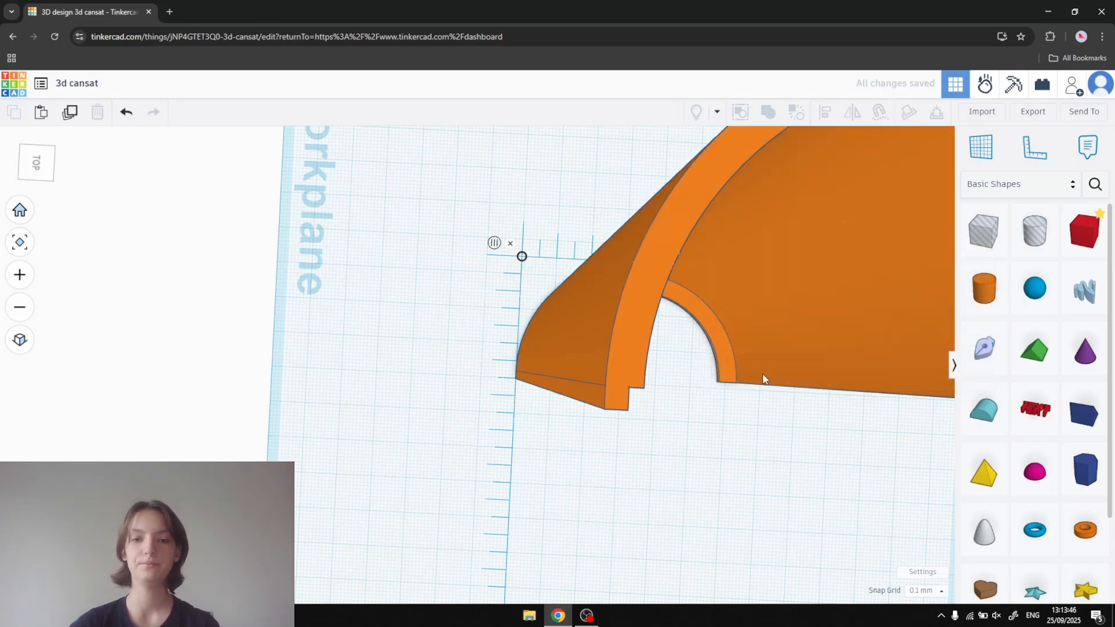
right_click_drag(554, 368, 891, 339)
right_click_drag(685, 329, 563, 503)
right_click_drag(534, 462, 575, 379)
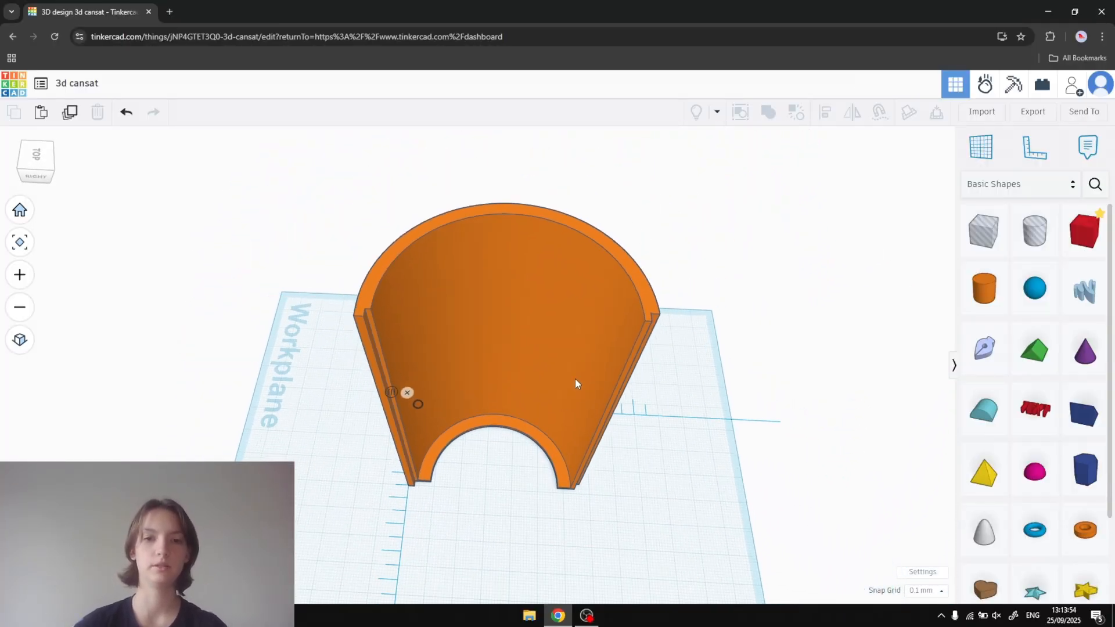
left_click(577, 384)
key("ctrl+c")
key("ctrl+v")
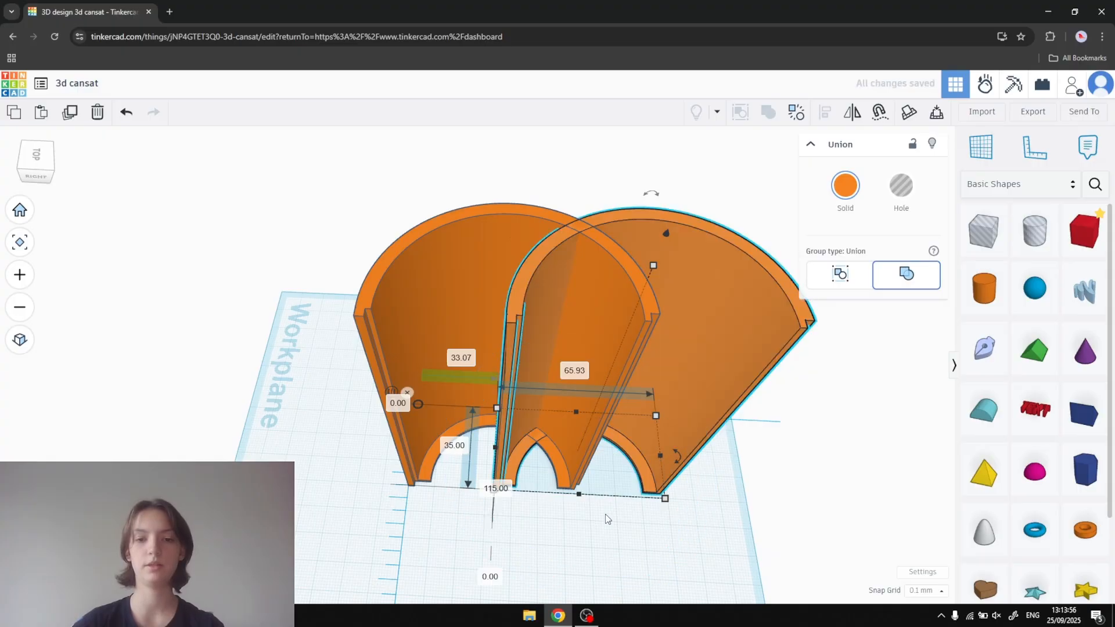
right_click_drag(639, 452, 584, 451)
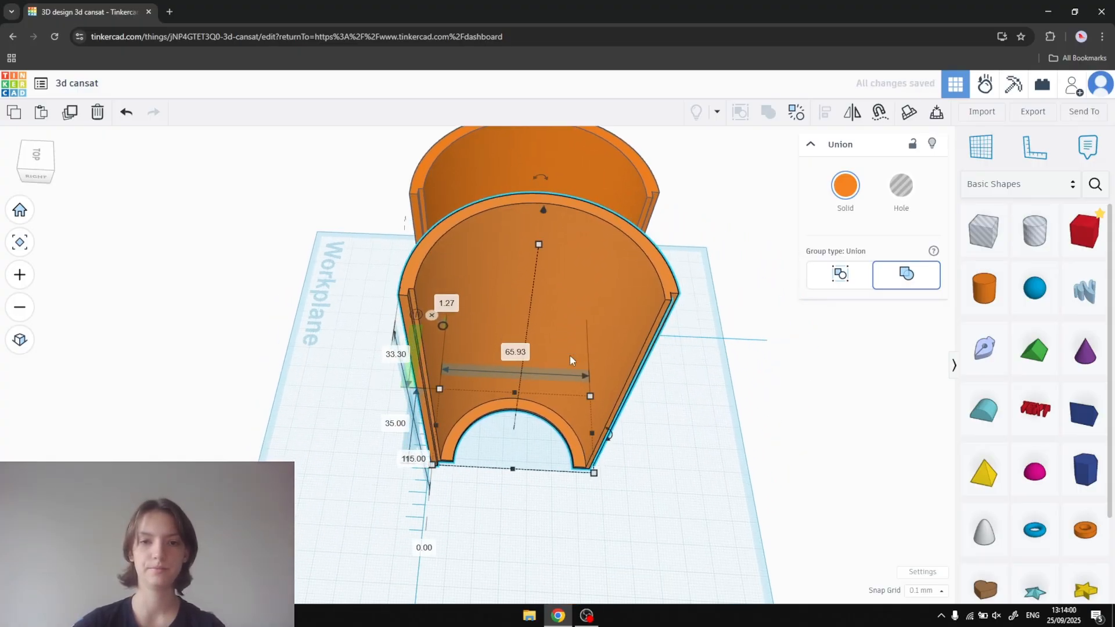
- Rotate the copied half shell to face the original and bring their stepped open edges together
left_click_drag(611, 434, 389, 392)
scroll(712, 384, "up", 2)
middle_click_drag(711, 384, 733, 521)
left_click_drag(609, 514, 609, 508)
right_click_drag(663, 466, 669, 525)
scroll(666, 496, "up", 5)
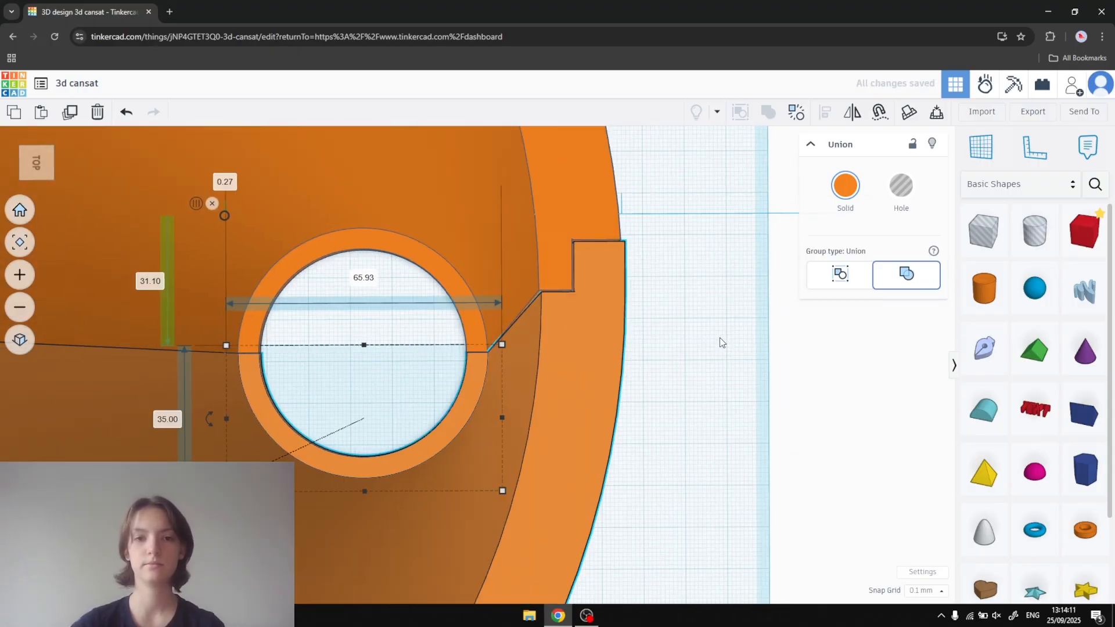
- Nudge the copied half shell until its strip and notch sit flush in the original's stepped edges
middle_click_drag(710, 339, 685, 378)
scroll(674, 382, "up", 1)
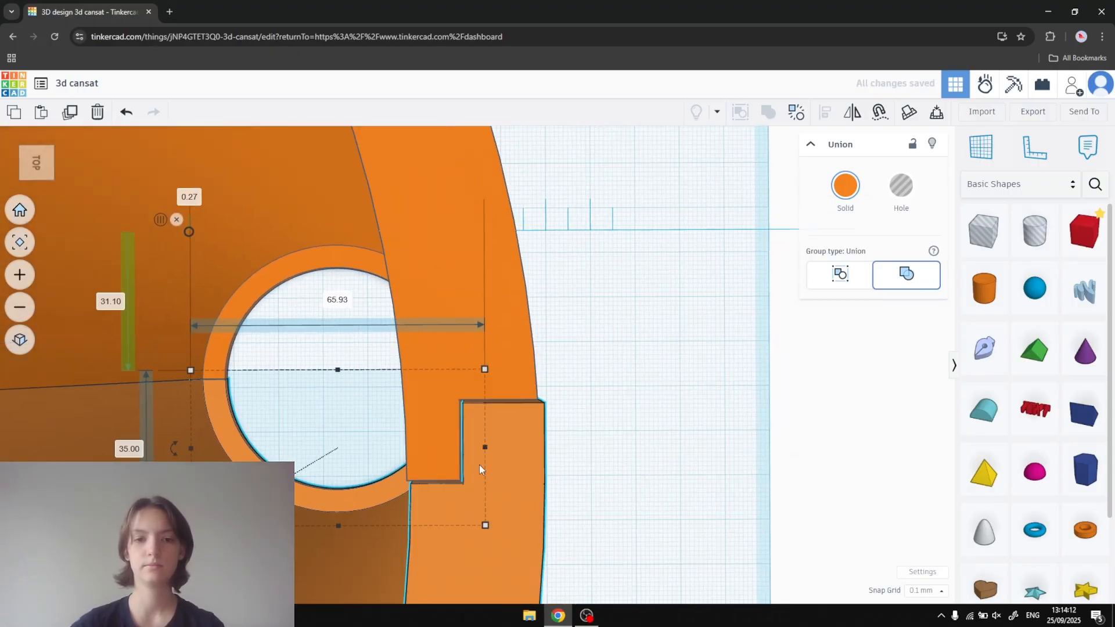
left_click_drag(493, 465, 494, 455)
scroll(603, 406, "down", 2)
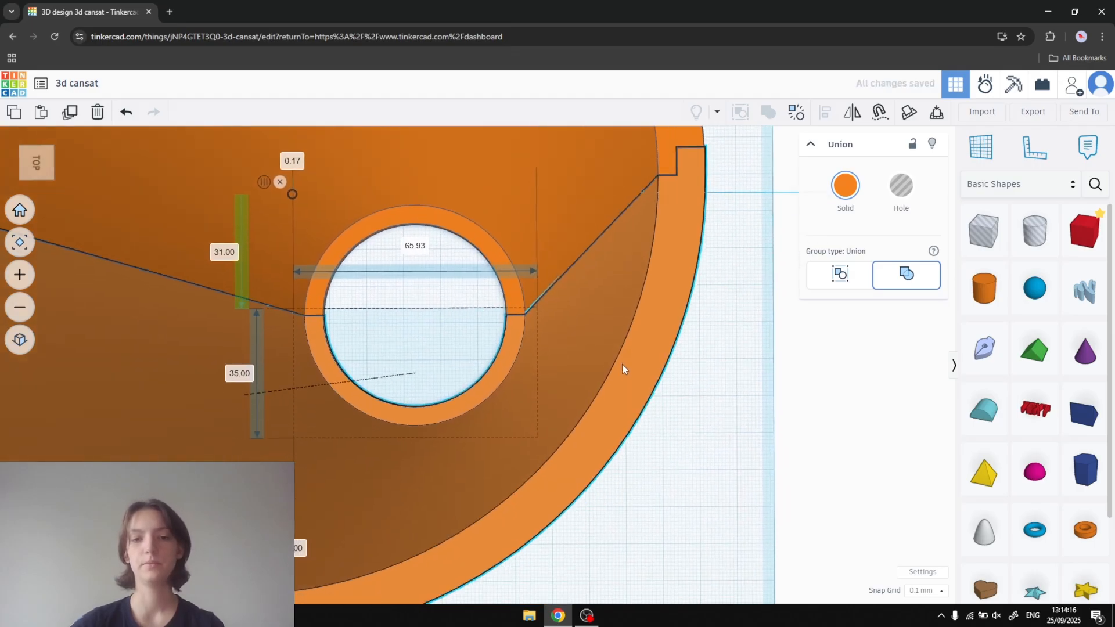
scroll(487, 197, "down", 5)
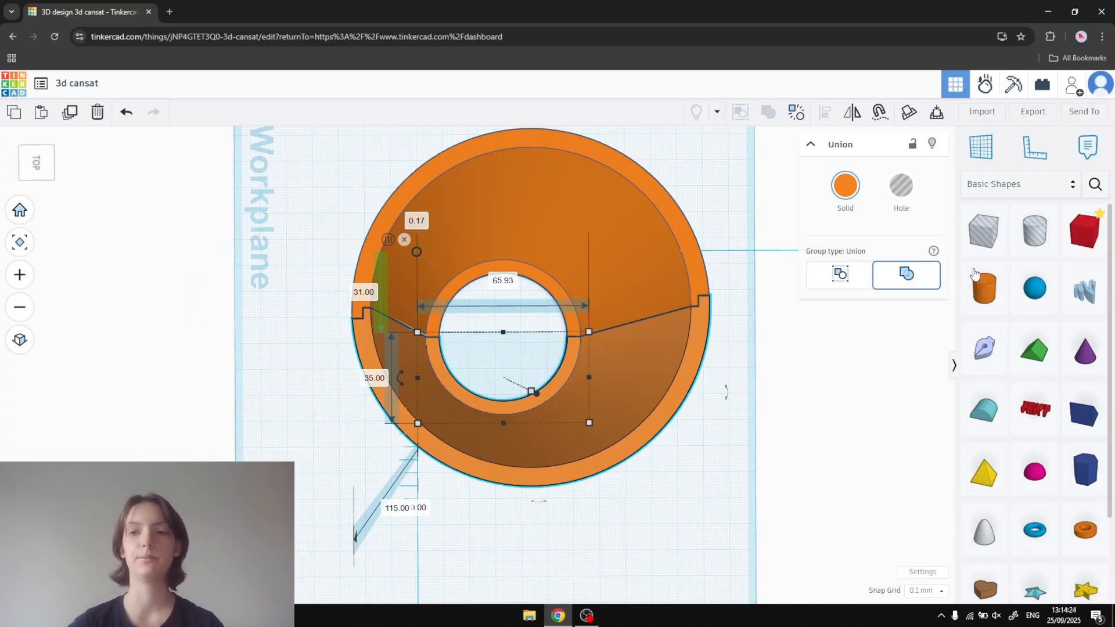
- Place a box on the inner wall of the shell and make it thinner
left_click_drag(1084, 231, 394, 330)
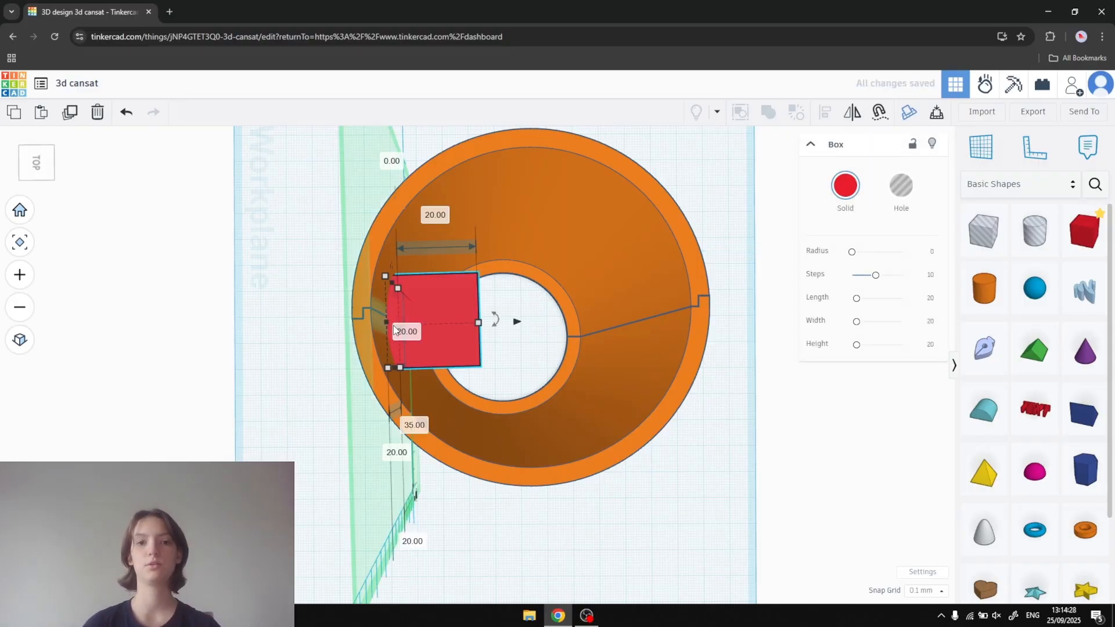
left_click_drag(479, 324, 423, 324)
left_click(458, 436)
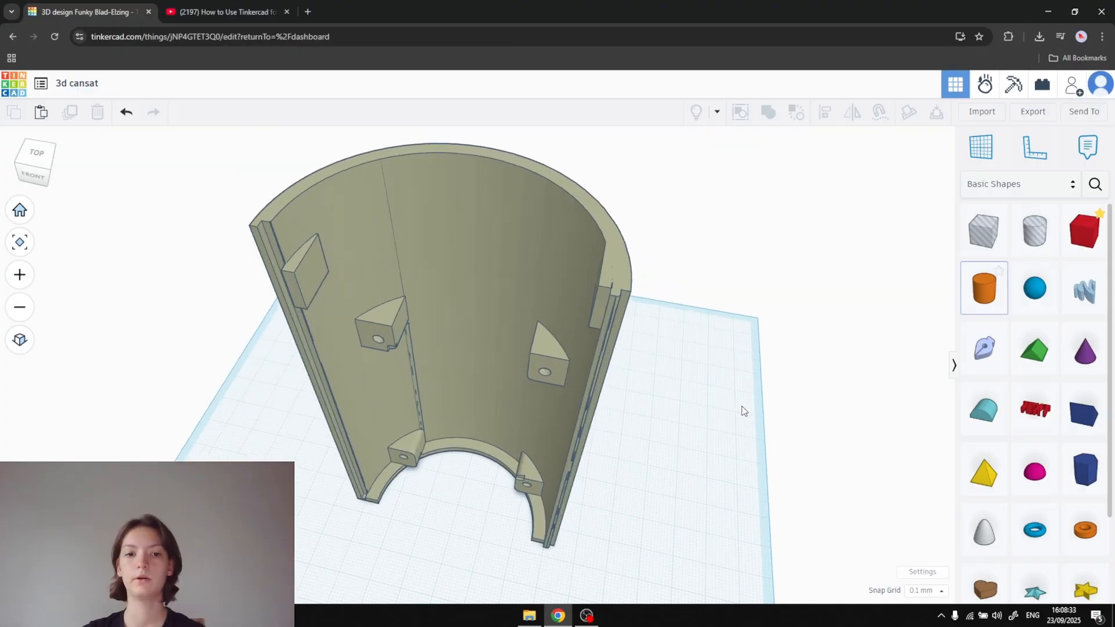
- Add a cylinder beside the half shell with the mounting blocks and rotate it 90° onto its side
right_click_drag(741, 406, 820, 363)
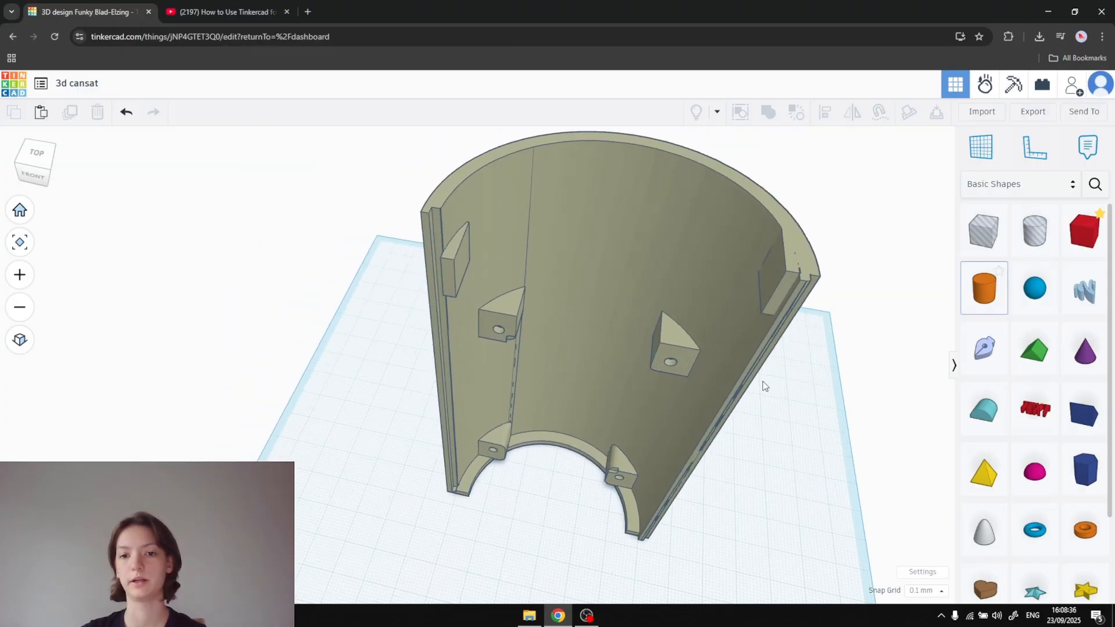
right_click_drag(763, 386, 825, 427)
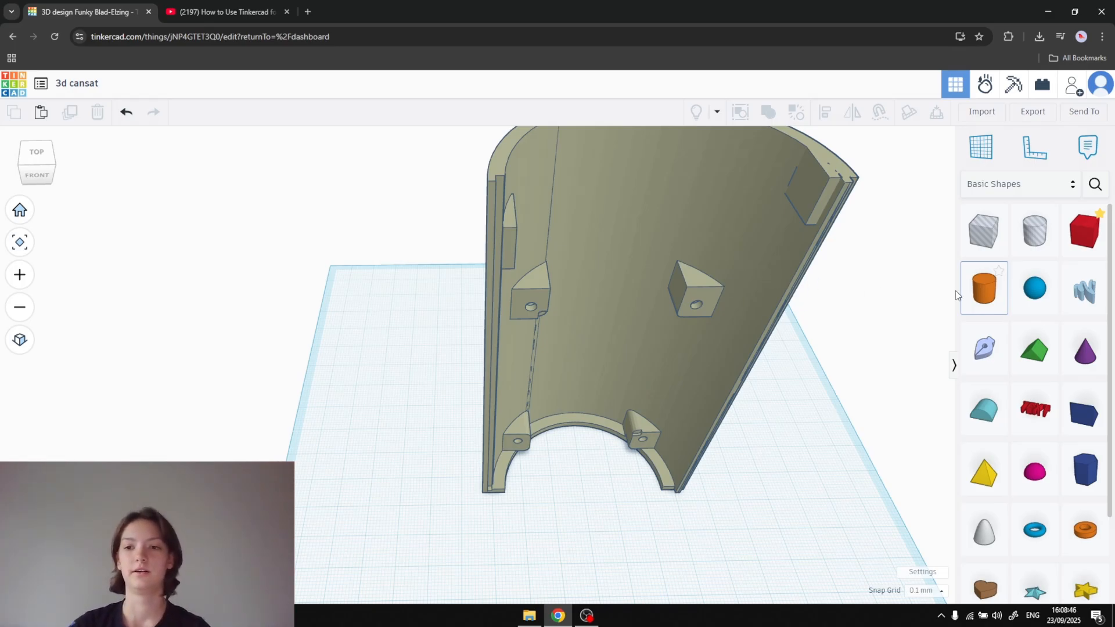
scroll(850, 396, "down", 1)
middle_click_drag(846, 399, 776, 419)
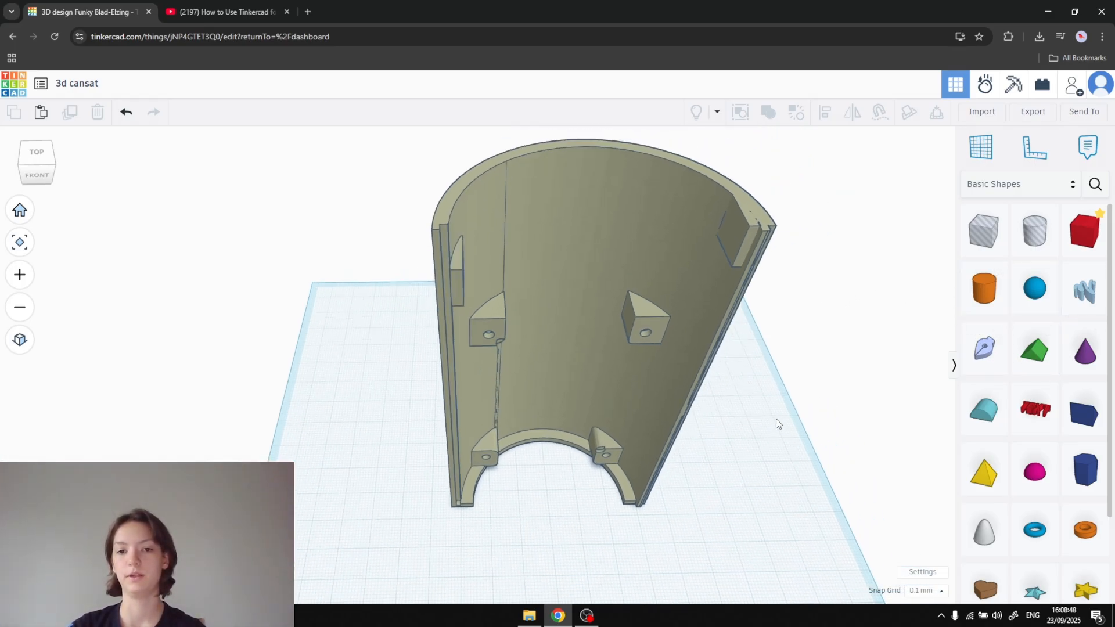
left_click_drag(983, 289, 779, 475)
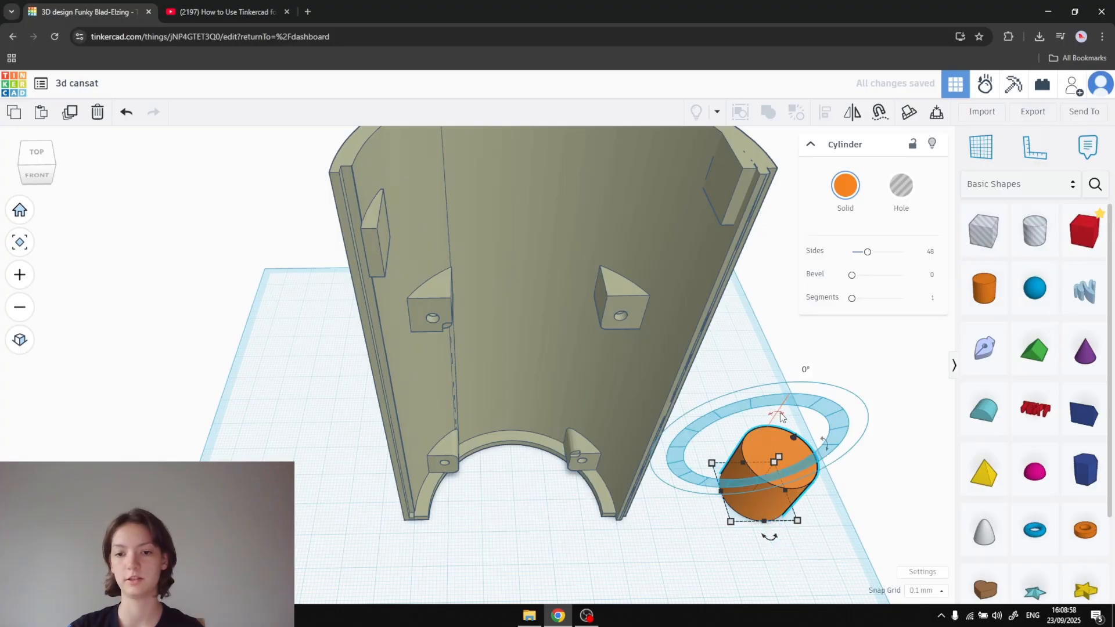
left_click_drag(781, 416, 706, 454)
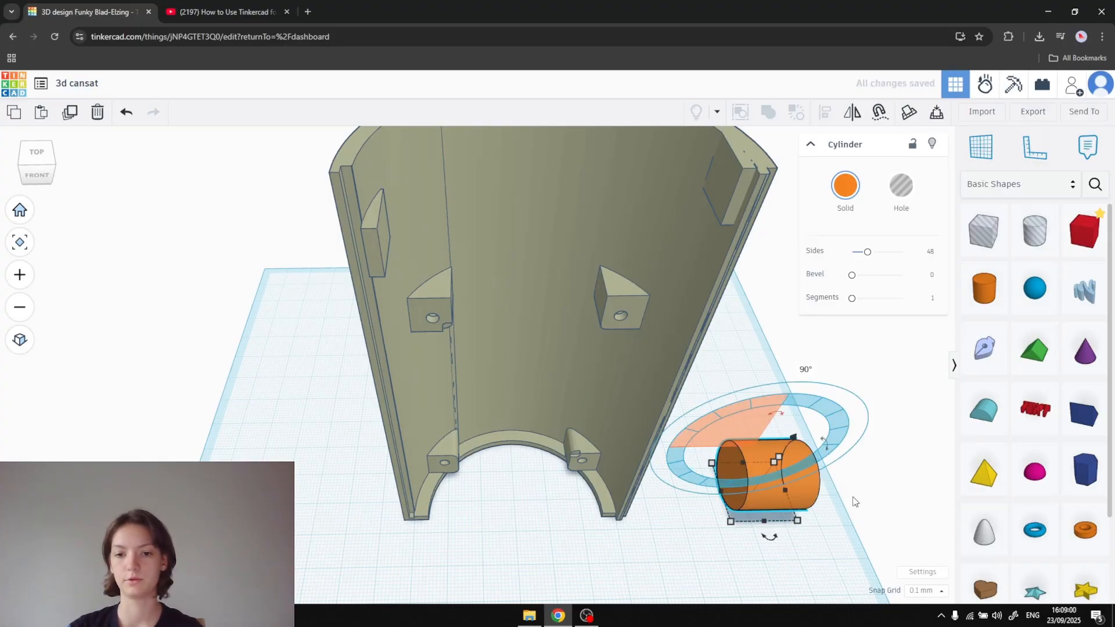
- Set both the length and the width of the cylinder to 2 mm
middle_click_drag(805, 467, 735, 422)
left_click(778, 445)
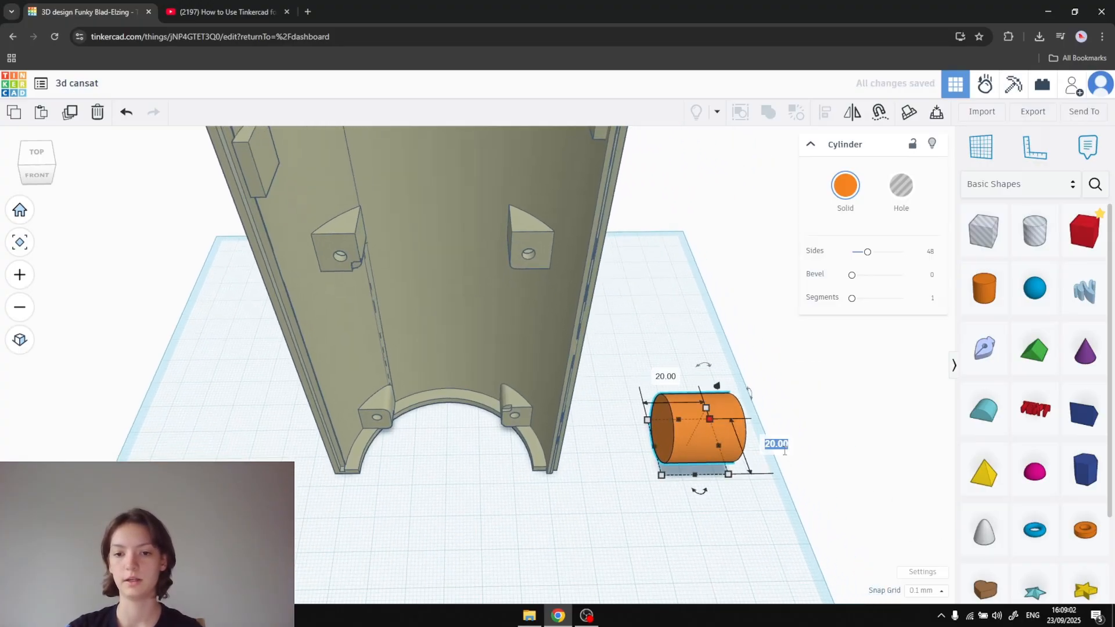
type("2")
key("Return")
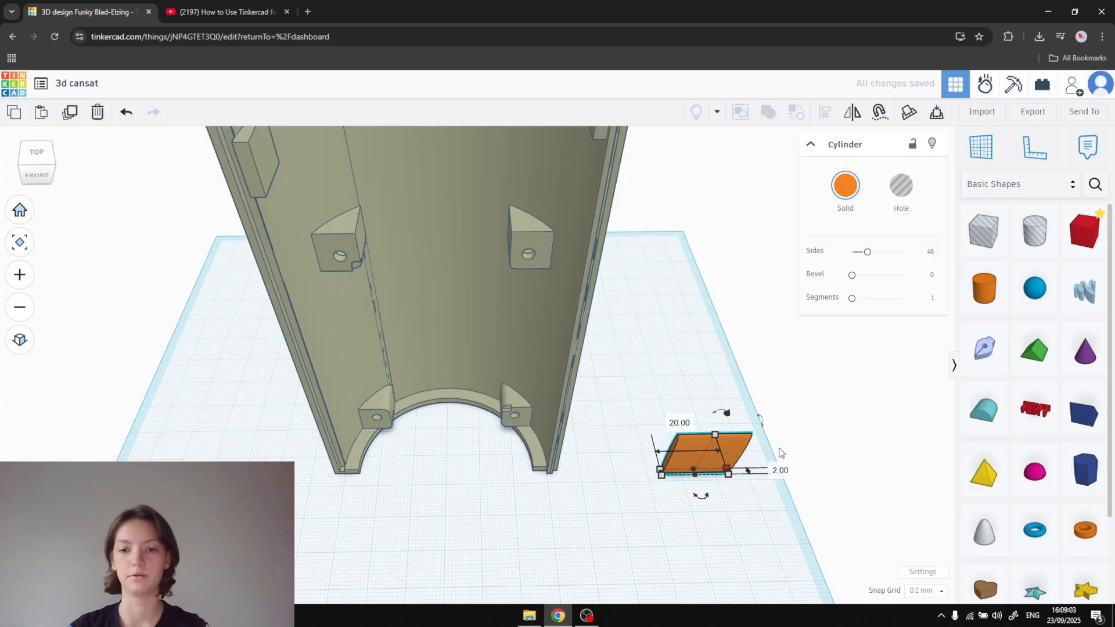
left_click(689, 424)
type("2")
key("Return")
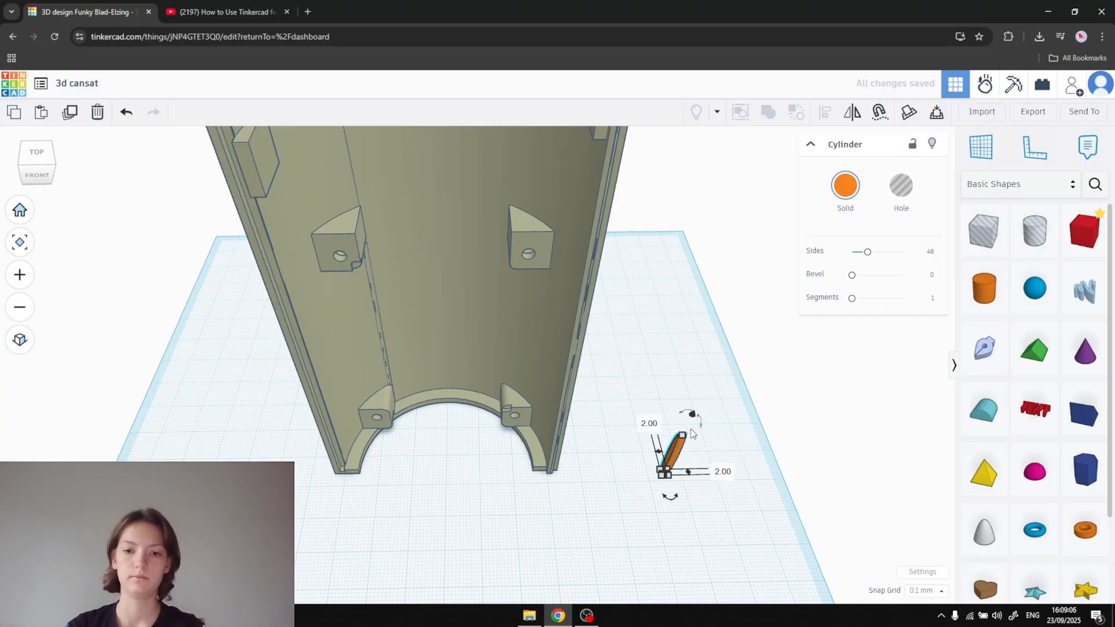
- Undo the cylinder's last length change and set its height to 2 mm
key("ctrl+z")
scroll(725, 456, "up", 2)
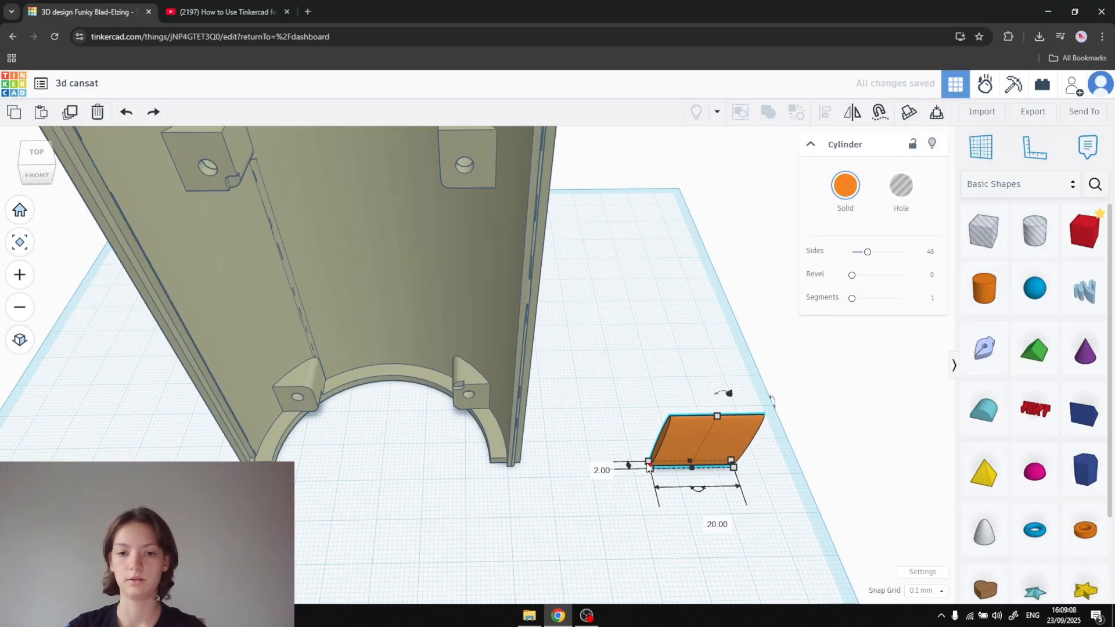
left_click(709, 521)
type("2")
key("Return")
key("ctrl+z")
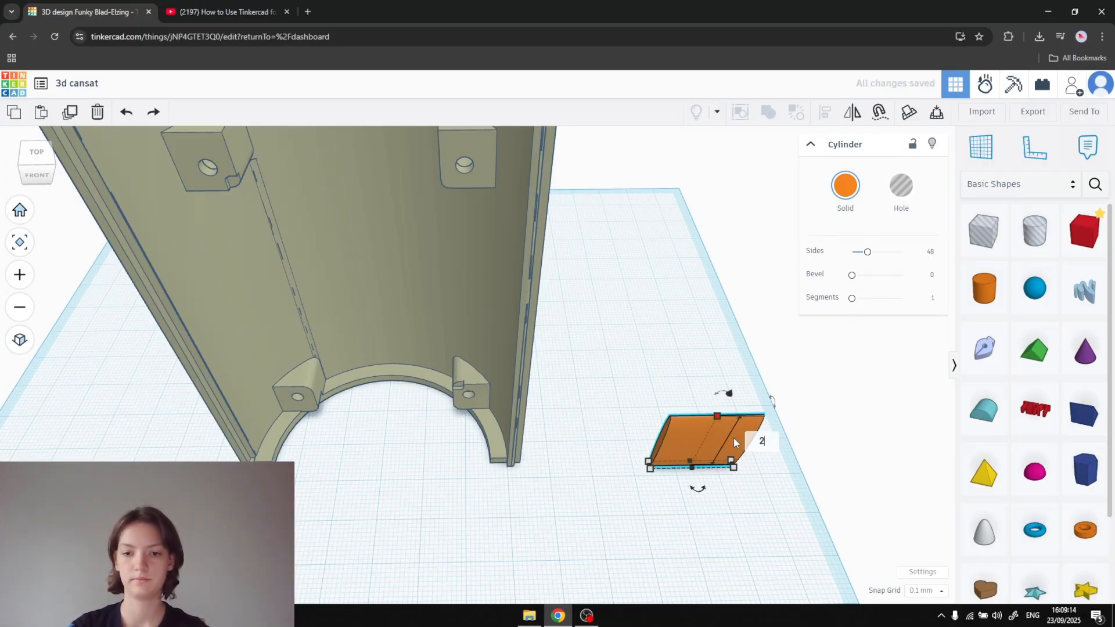
key("ctrl+y")
- Move the thin cylinder off the workplane and up to the inner wall of the half shell
right_click_drag(733, 441, 655, 335)
left_click_drag(653, 332, 534, 424)
right_click_drag(717, 397, 525, 291)
left_click_drag(531, 413, 569, 216)
- Lengthen the cylinder beyond 20 mm and move it so it passes through the shell's side wall
right_click_drag(674, 278, 572, 344)
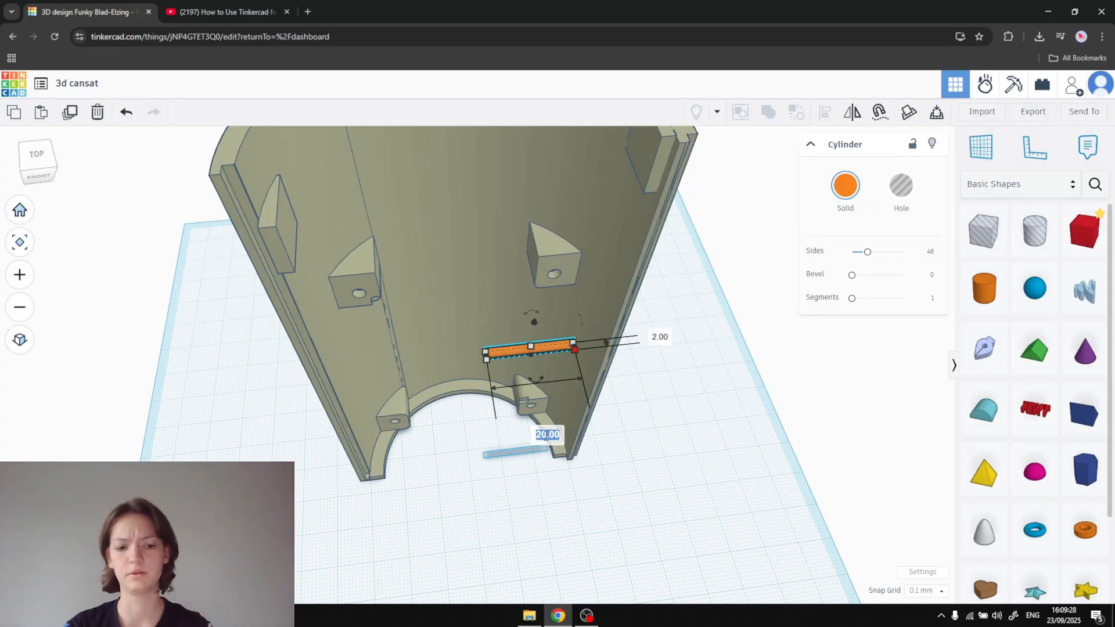
key("Return")
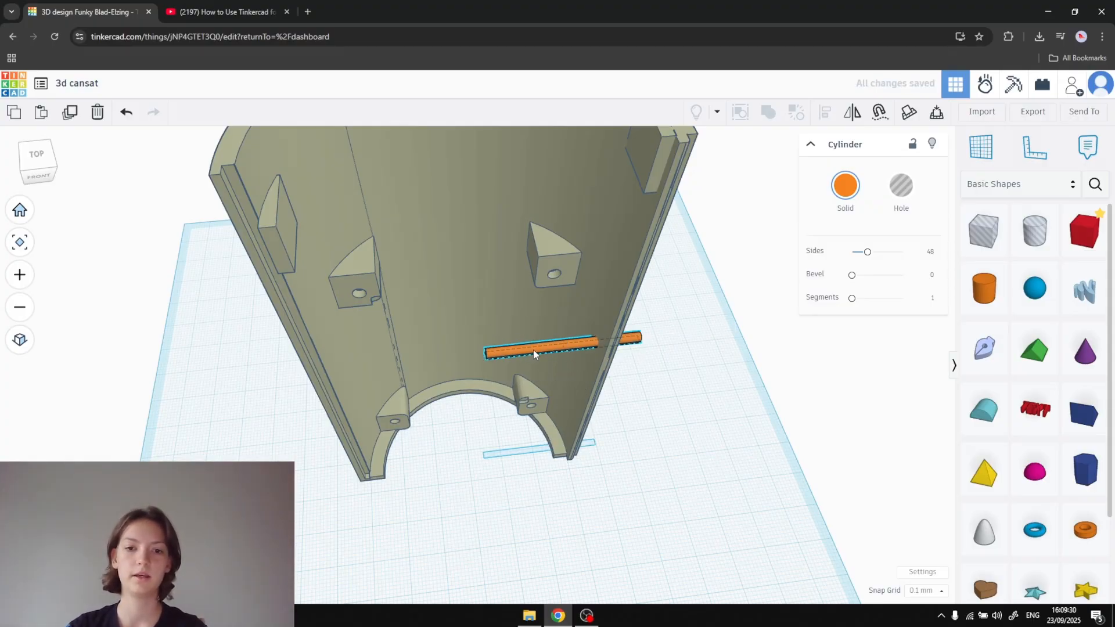
left_click_drag(532, 350, 621, 270)
- Turn the cylinder into a hole and position it through the side wall just below the middle mounting block
left_click(901, 187)
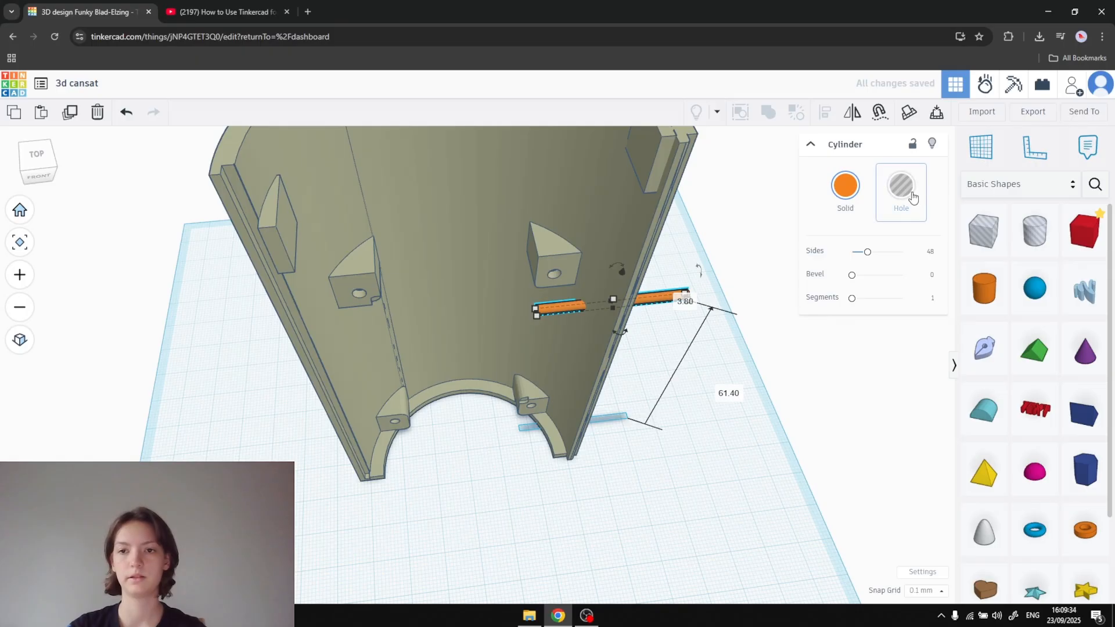
scroll(696, 266, "up", 3)
middle_click_drag(696, 267, 643, 189)
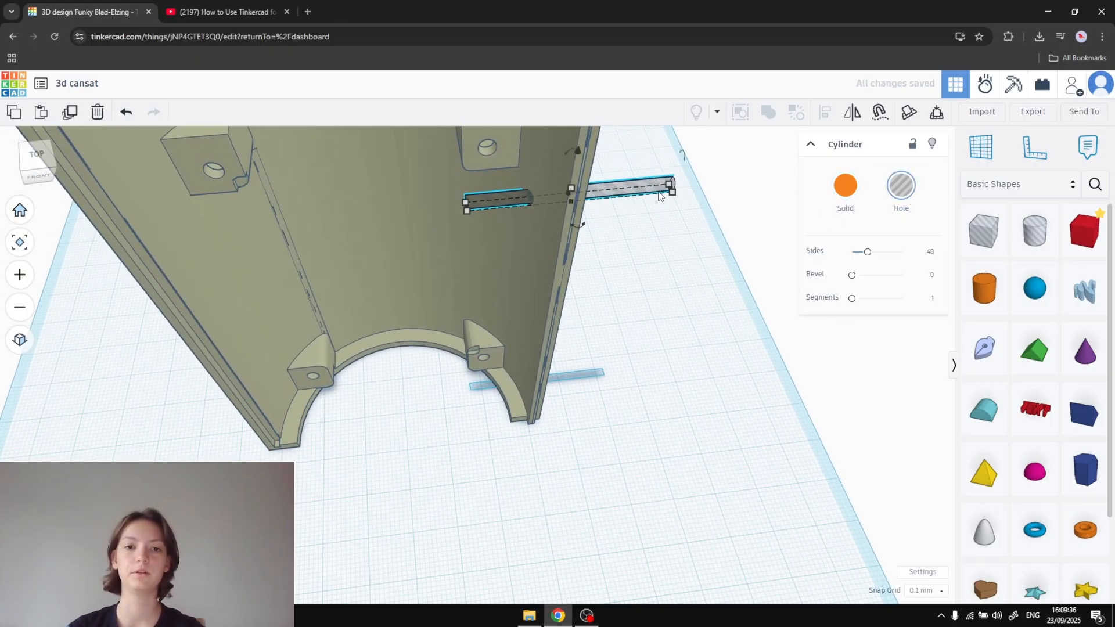
right_click_drag(666, 191, 645, 139)
middle_click_drag(644, 139, 701, 319)
mouse_move(660, 309)
left_mouse_down()
mouse_move(652, 331)
mouse_move(598, 271)
mouse_move(657, 320)
left_mouse_up()
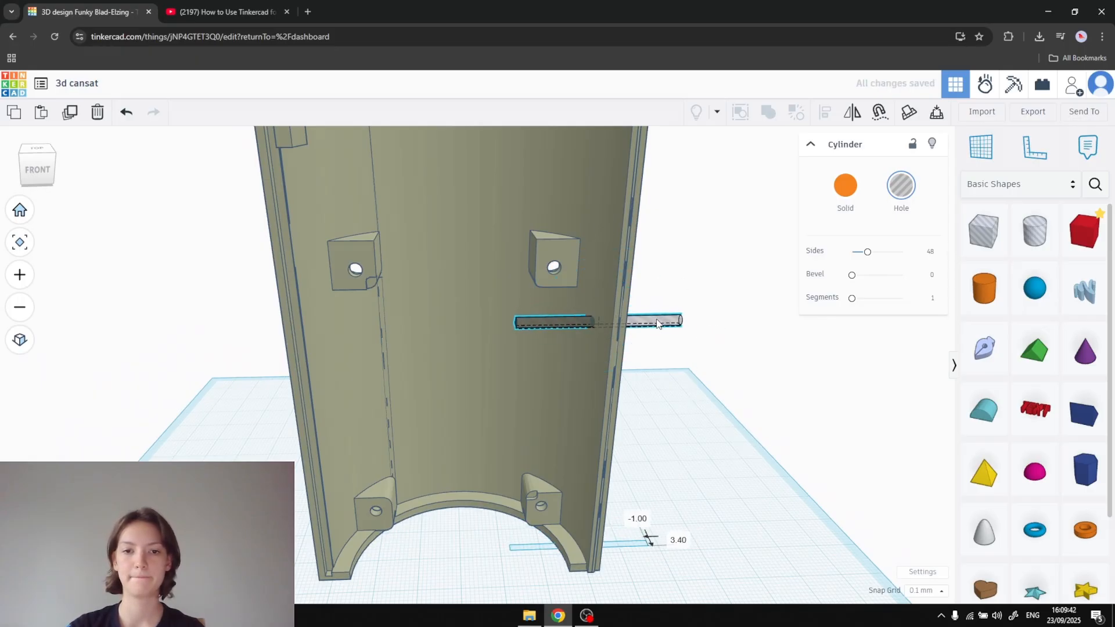
- Group the half shell with the hole cylinder to cut a small round opening in the side wall
left_click(595, 219, "shift")
left_click(771, 118)
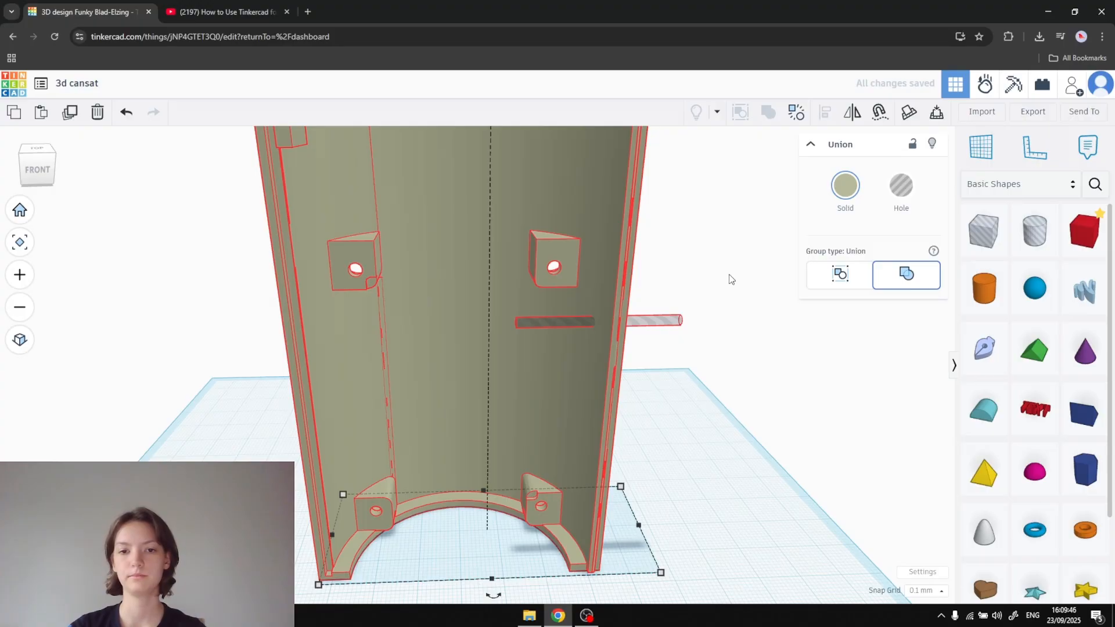
left_click(769, 325)
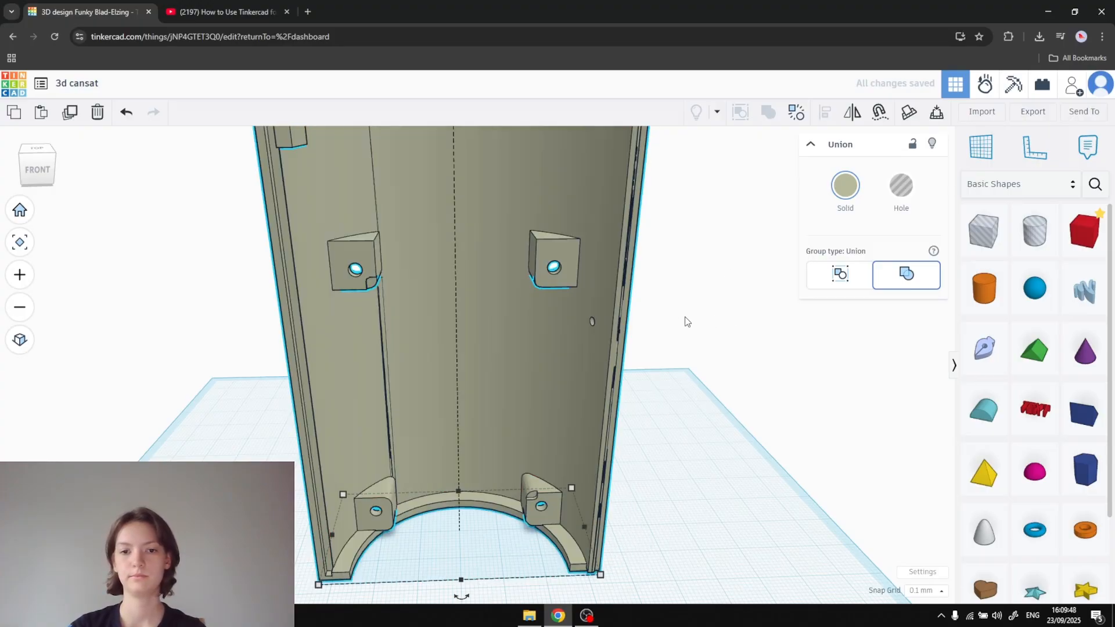
- Inspect the new opening up close and export everything in the design as an STL file
right_click_drag(717, 321, 821, 372)
scroll(677, 341, "up", 15)
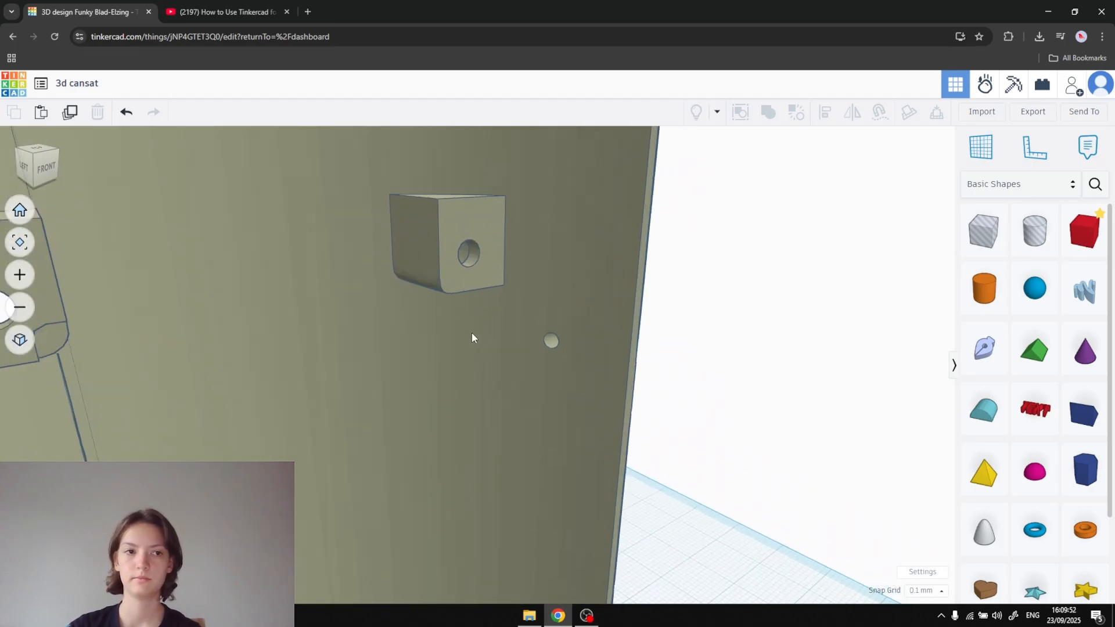
scroll(683, 355, "down", 10)
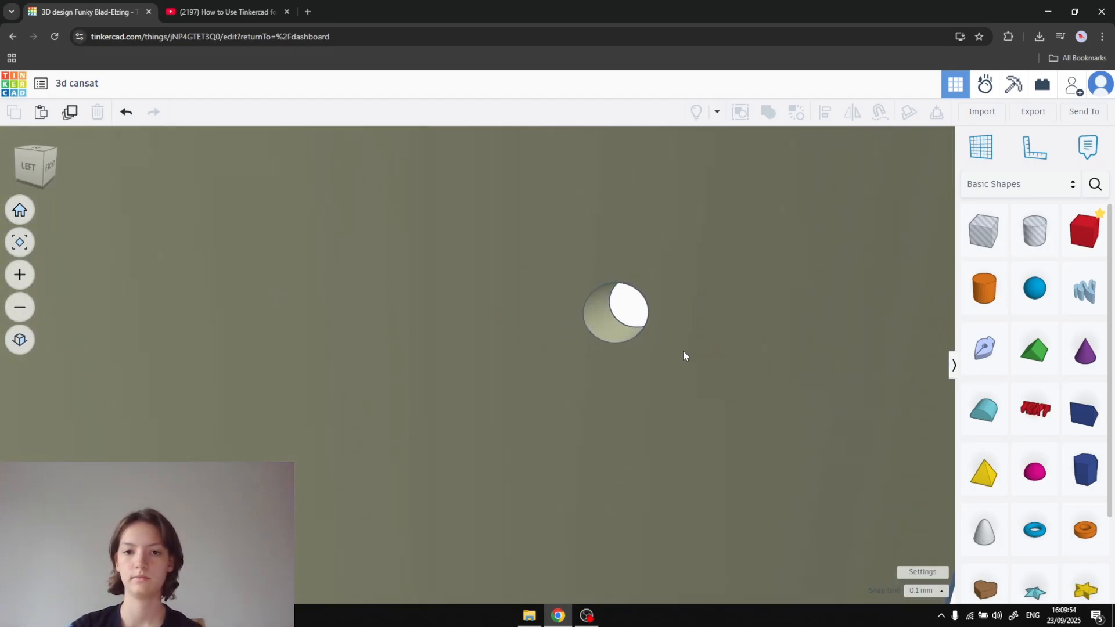
scroll(688, 356, "down", 8)
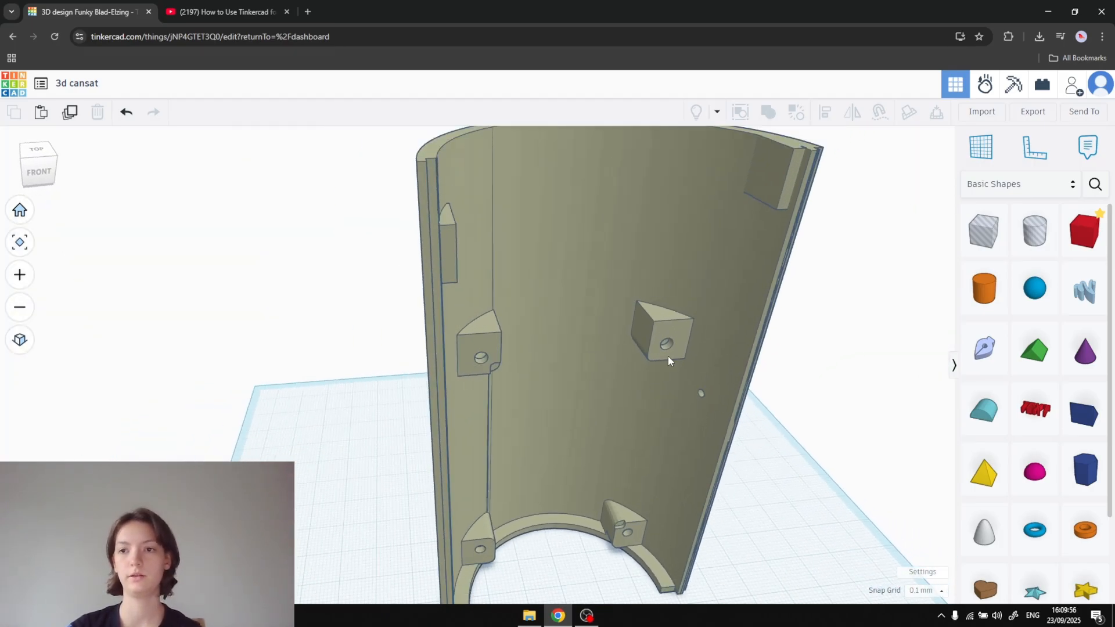
left_click(1044, 108)
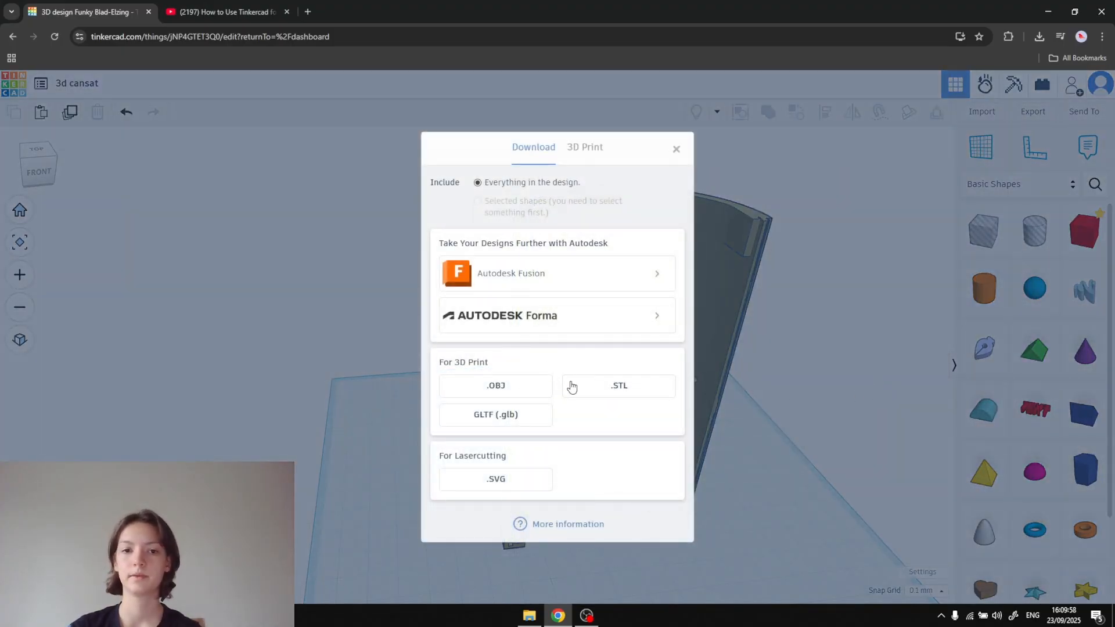
left_click(599, 387)
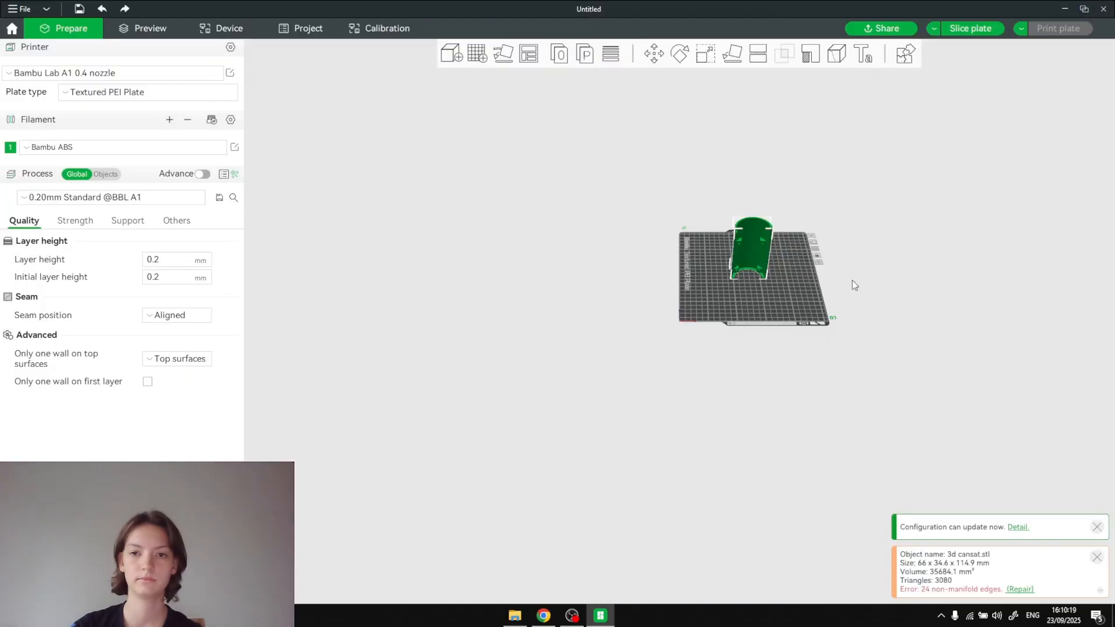
- Examine the exported half shell in Bambu Studio from inside and outside, including its screw holes and the small side opening
scroll(906, 261, "up", 10)
right_click_drag(1048, 174, 788, 378)
mouse_move(789, 378)
left_mouse_down()
mouse_move(856, 329)
mouse_move(832, 361)
mouse_move(941, 368)
mouse_move(789, 383)
left_mouse_up()
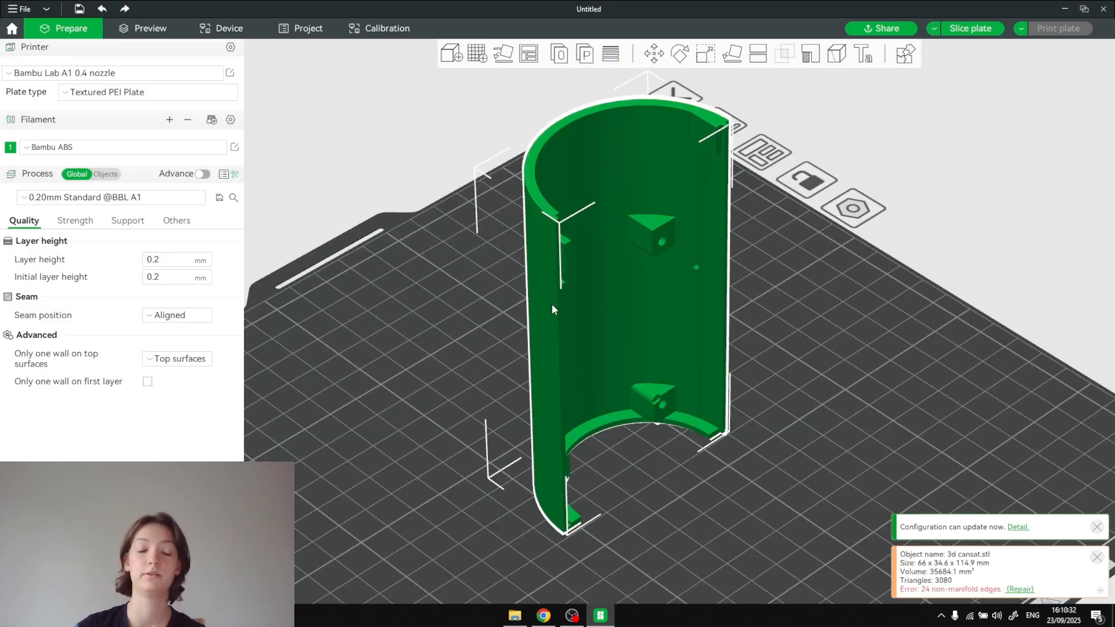
scroll(724, 325, "up", 10)
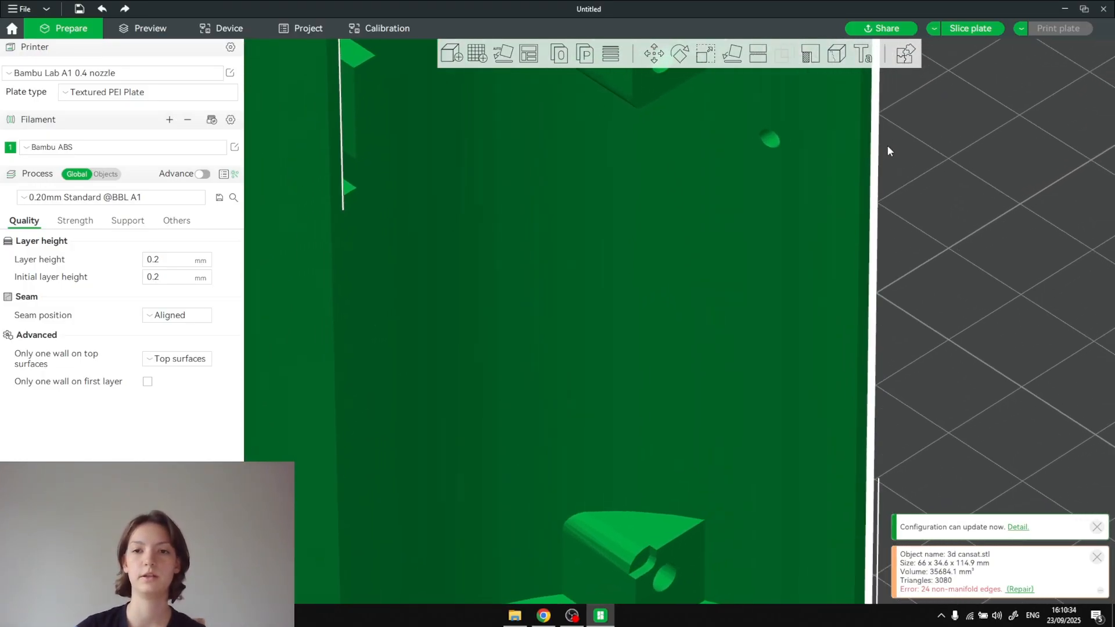
scroll(717, 210, "up", 8)
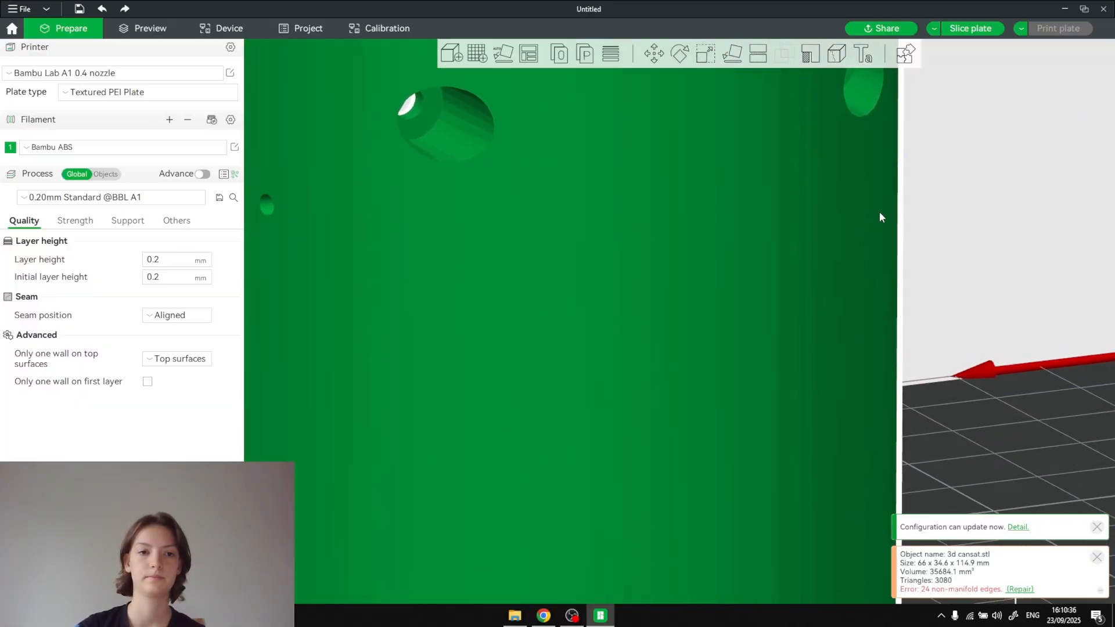
right_click_drag(879, 212, 1087, 221)
right_click_drag(834, 254, 903, 246)
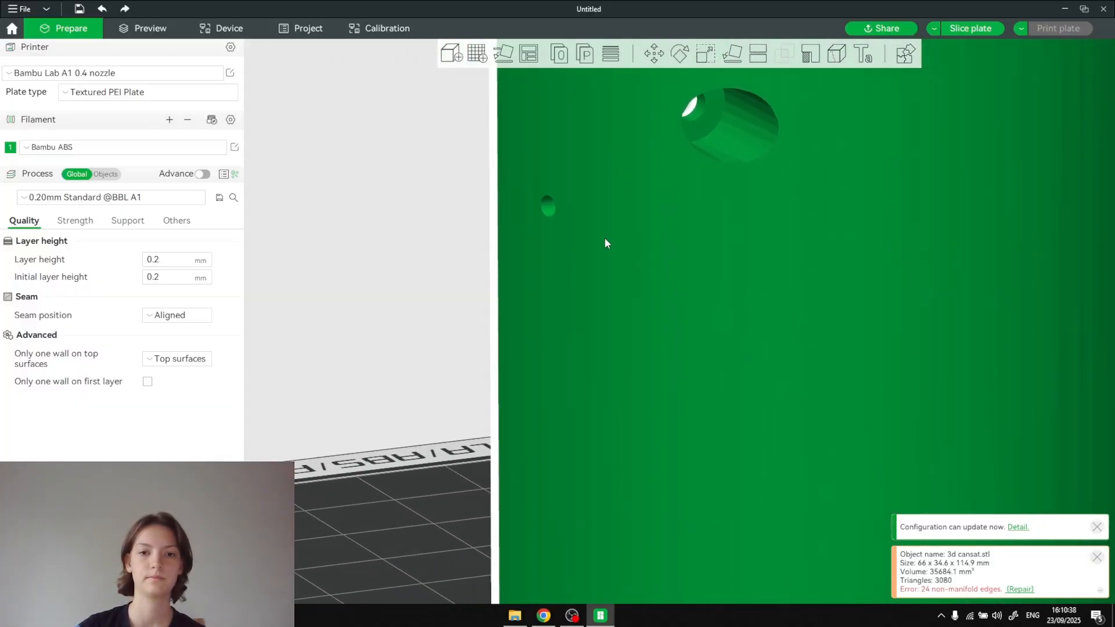
left_click_drag(426, 267, 459, 262)
scroll(458, 263, "down", 5)
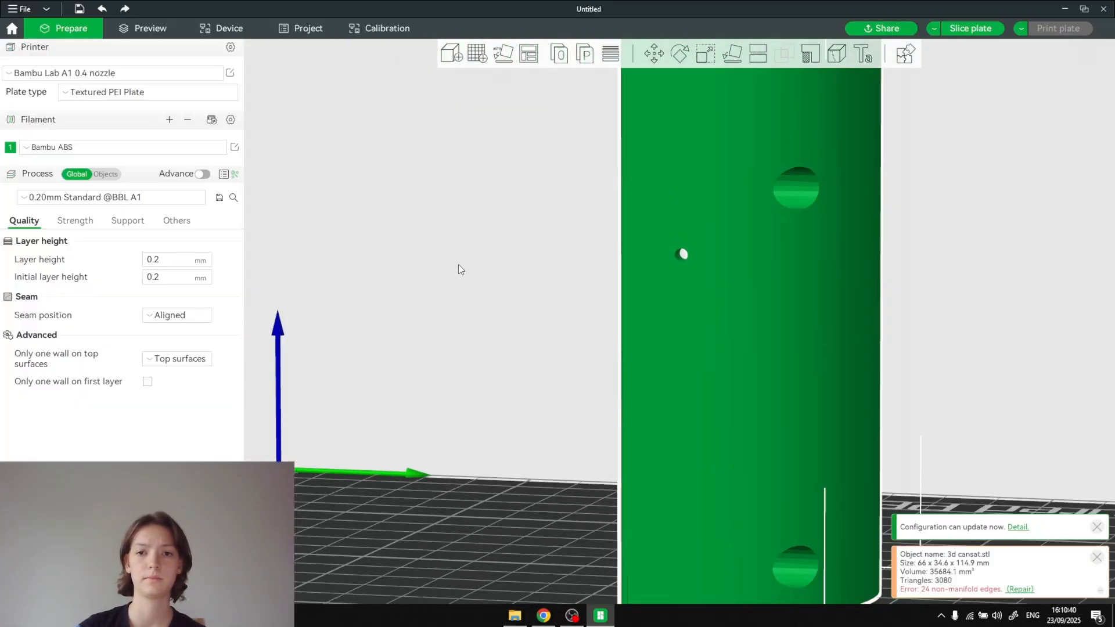
- Close Bambu Studio without saving the project and return to the half shell in Tinkercad
left_click(1105, 12)
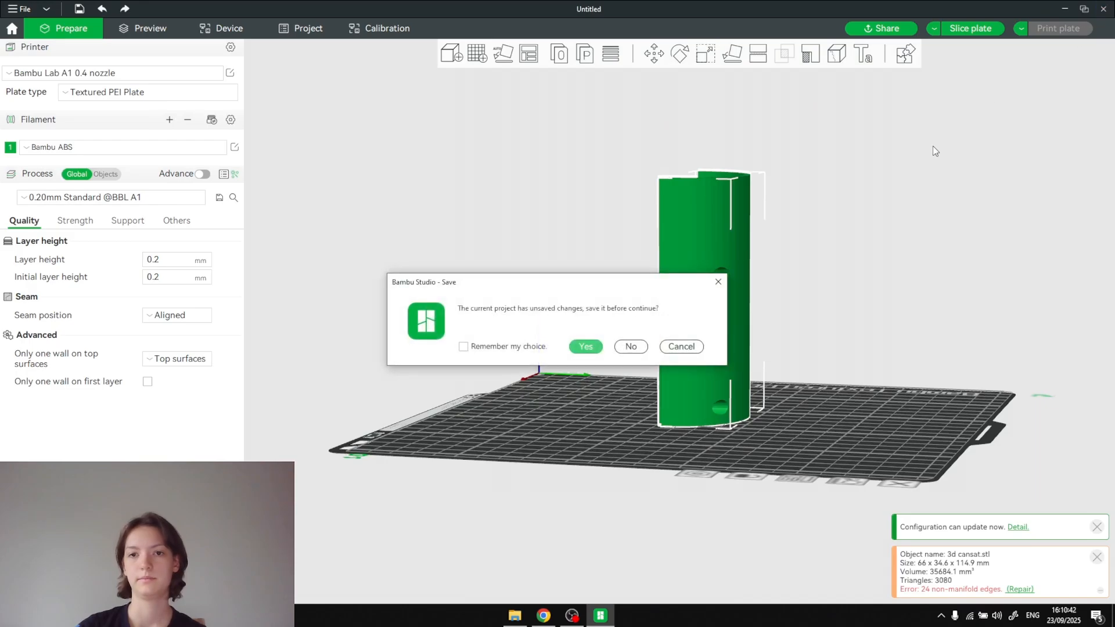
left_click(630, 346)
scroll(842, 354, "down", 2)
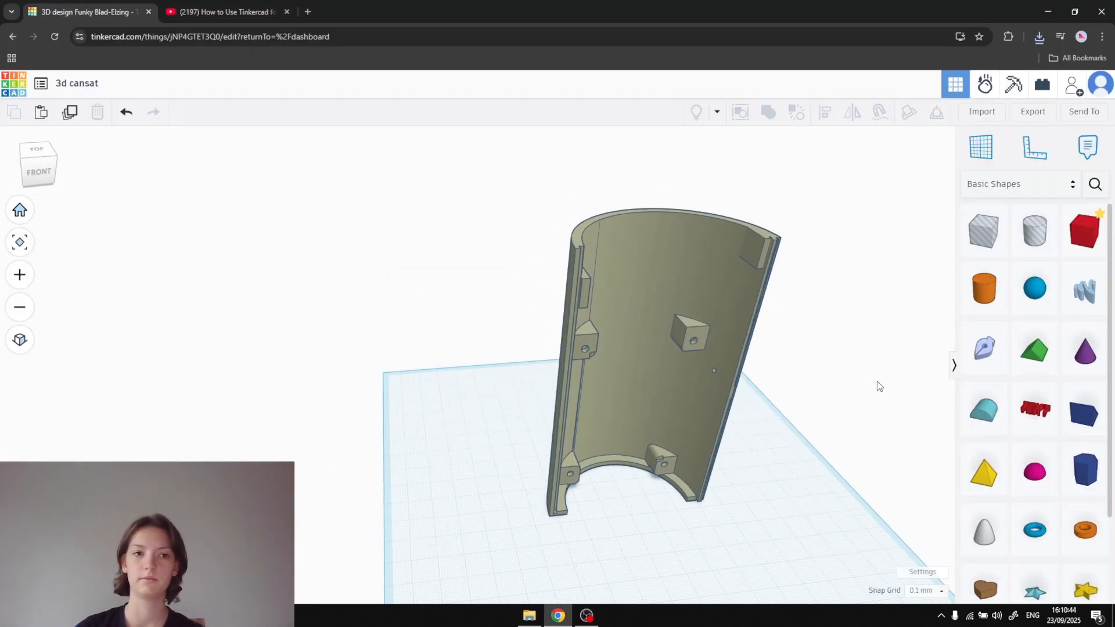
middle_click_drag(878, 384, 781, 340)
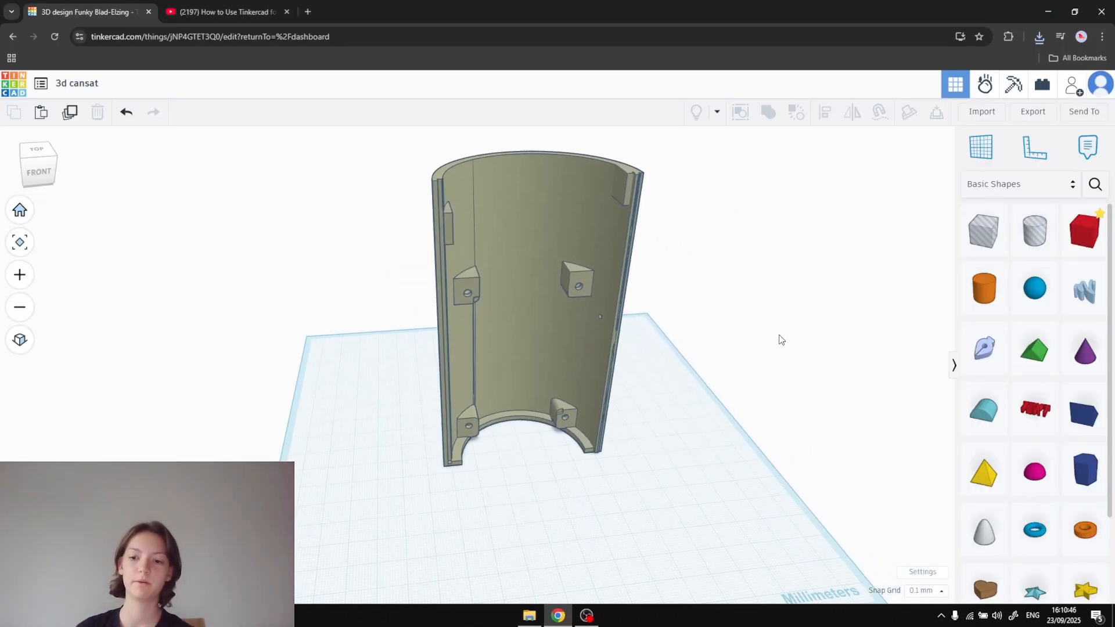